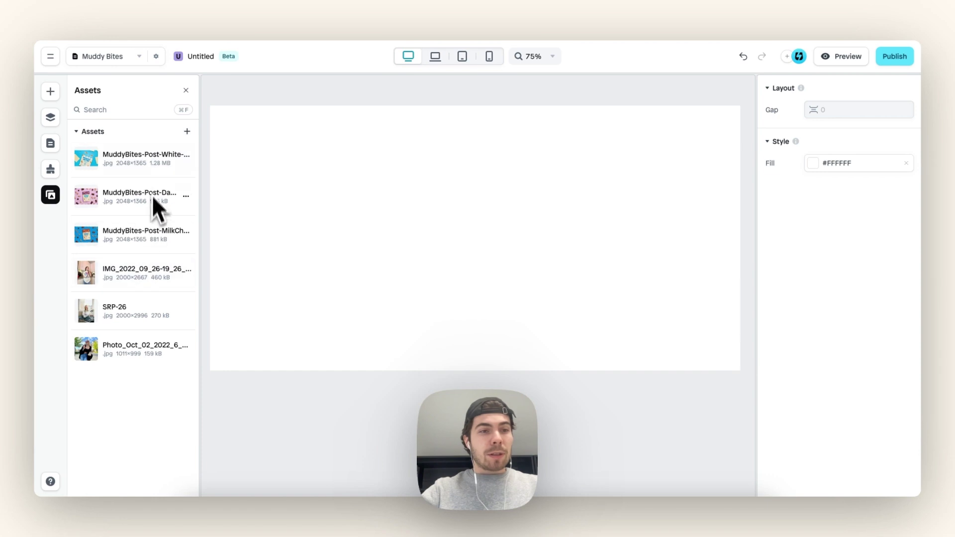
Review the saved brand styles and examine the "What People Have To Say" testimonial section on the Muddy Bites reference site
{"action": "left_click", "coordinate": [52, 172]}
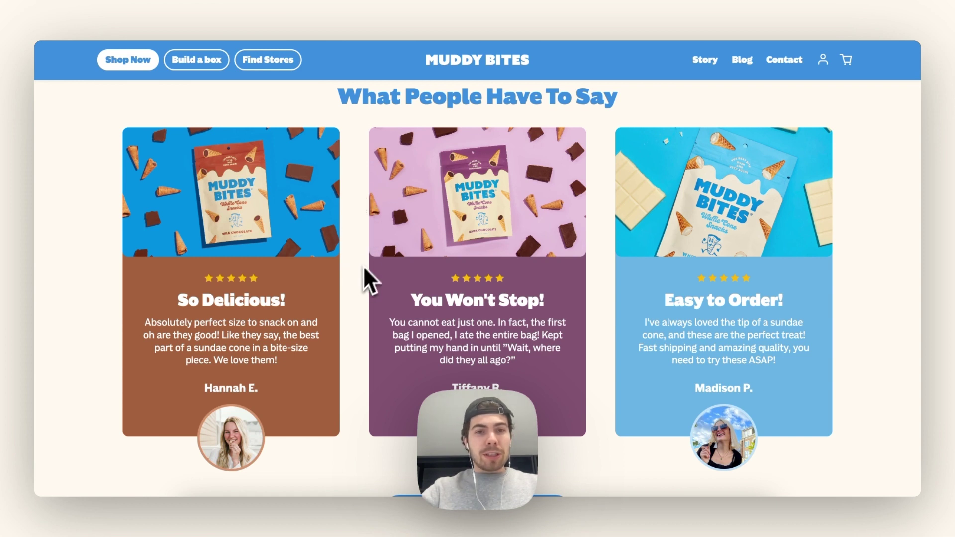
{"action": "scroll", "coordinate": [358, 255], "scroll_direction": "up", "scroll_amount": 1}
{"action": "scroll", "coordinate": [358, 255], "scroll_direction": "down", "scroll_amount": 1}
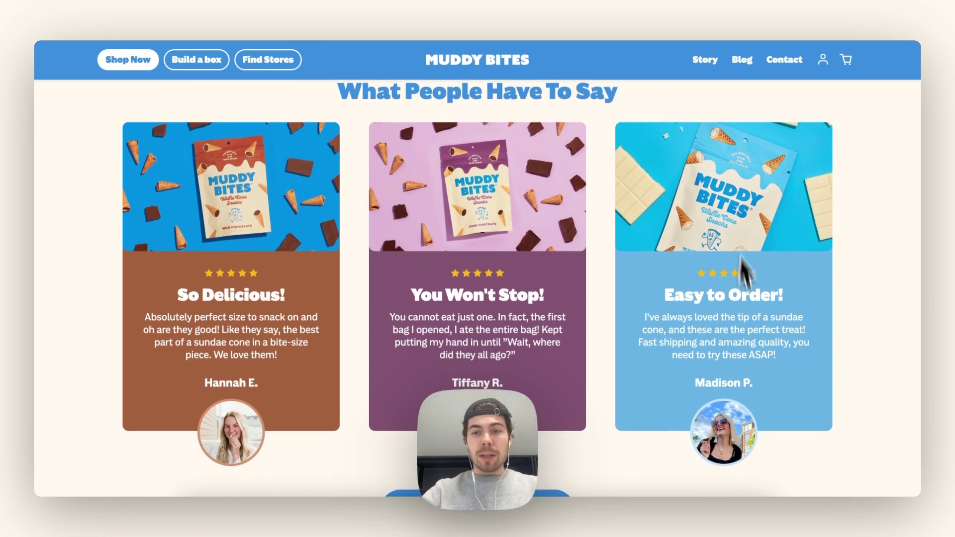
{"action": "scroll", "coordinate": [510, 297], "scroll_direction": "up", "scroll_amount": 1}
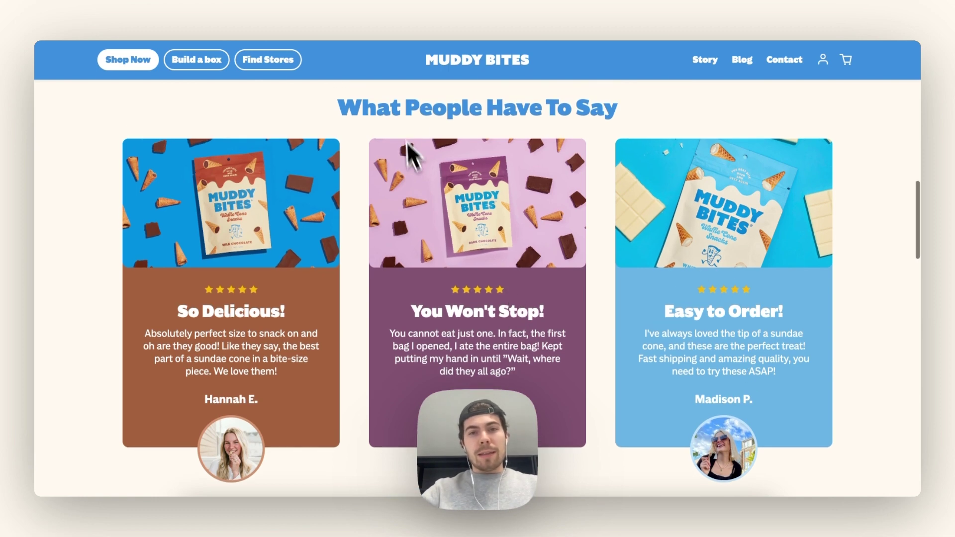
{"action": "scroll", "coordinate": [518, 219], "scroll_direction": "down", "scroll_amount": 3}
{"action": "scroll", "coordinate": [592, 354], "scroll_direction": "up", "scroll_amount": 3}
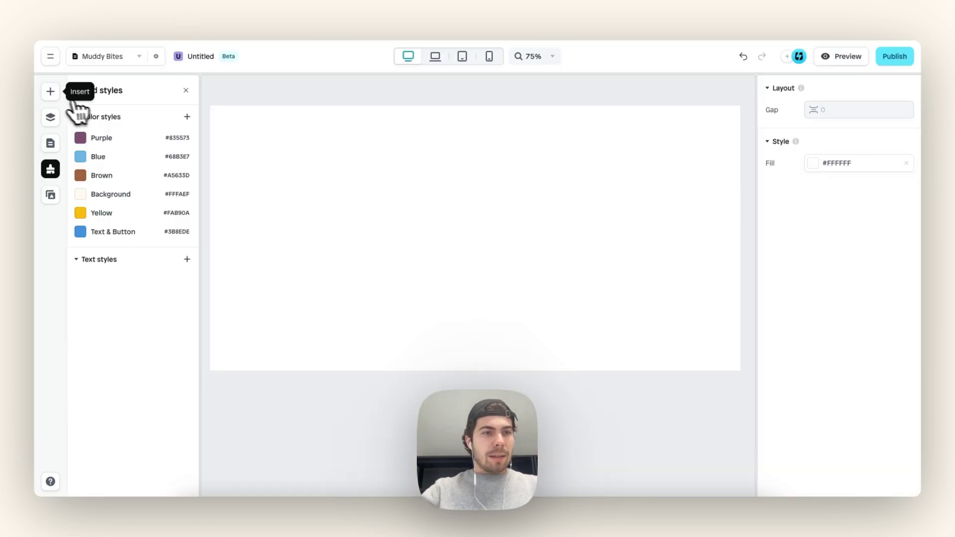
Insert a single row element on the blank page and set its height to Fill
{"action": "left_click", "coordinate": [55, 93]}
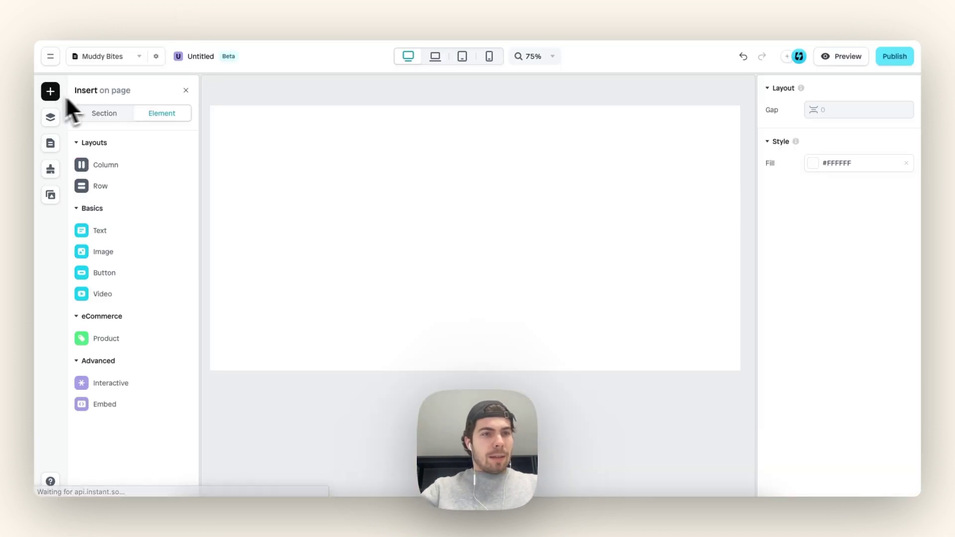
{"action": "mouse_move", "coordinate": [160, 152]}
{"action": "mouse_move", "coordinate": [140, 186]}
{"action": "left_click_drag", "start_coordinate": [239, 188], "coordinate": [405, 222]}
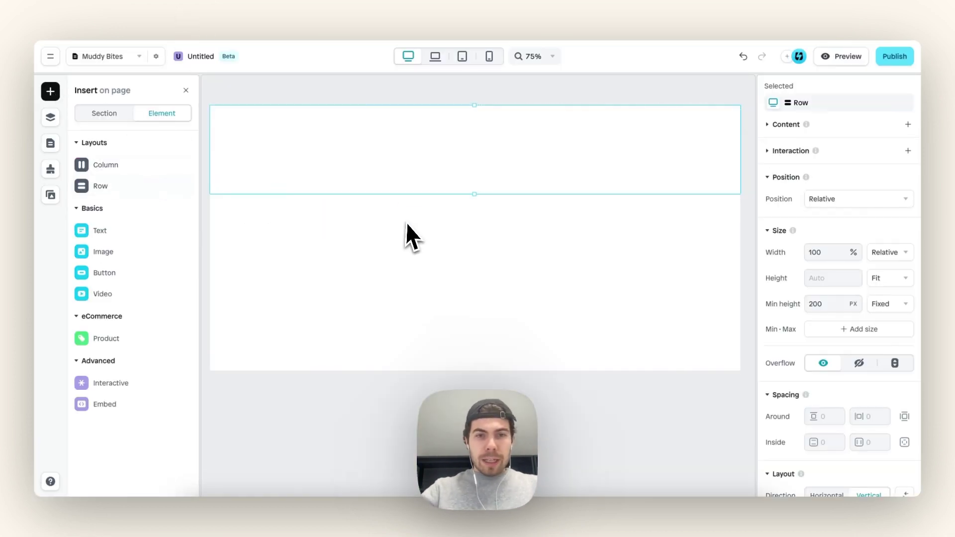
{"action": "left_click", "coordinate": [890, 279]}
{"action": "left_click", "coordinate": [894, 313]}
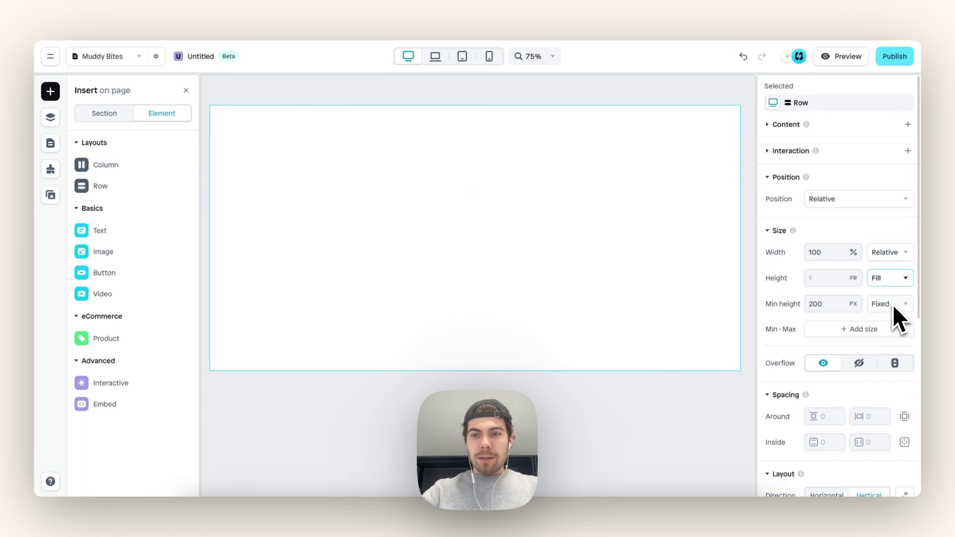
Fill the row with the saved Background color style
{"action": "scroll", "coordinate": [846, 358], "scroll_direction": "down", "scroll_amount": 3}
{"action": "scroll", "coordinate": [834, 382], "scroll_direction": "down", "scroll_amount": 3}
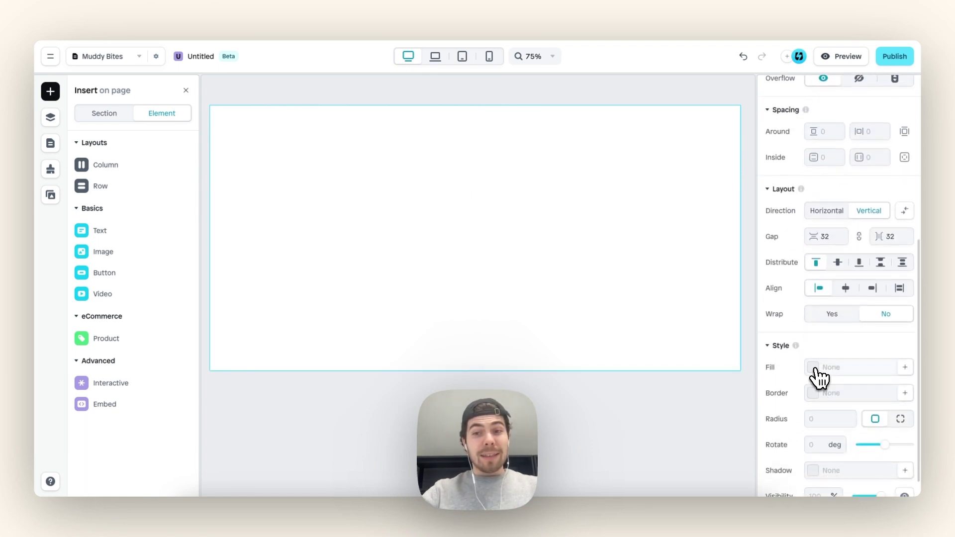
{"action": "left_click", "coordinate": [814, 369]}
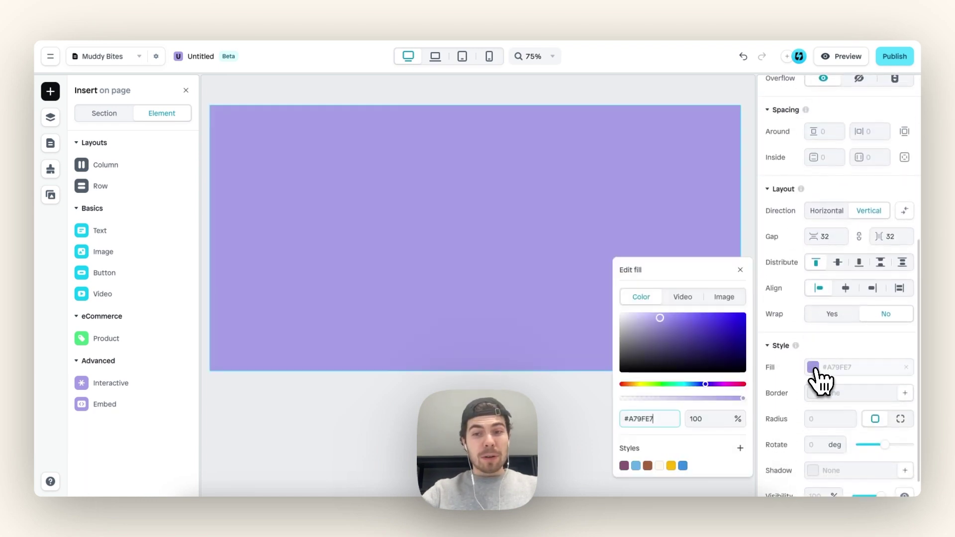
{"action": "left_click", "coordinate": [660, 466]}
{"action": "left_click", "coordinate": [539, 427]}
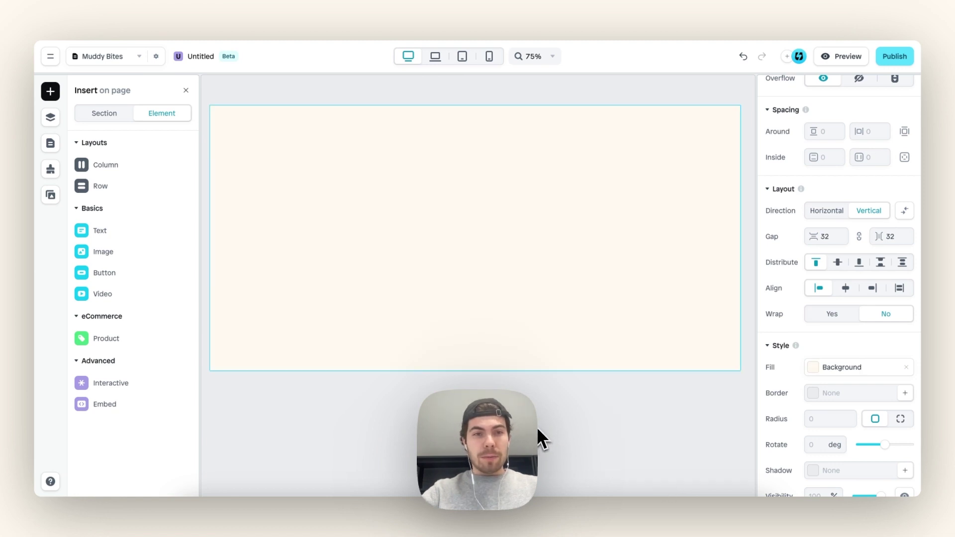
{"action": "left_click", "coordinate": [537, 426]}
Insert a three-column layout inside the row and place a heading element above it
{"action": "mouse_move", "coordinate": [150, 187]}
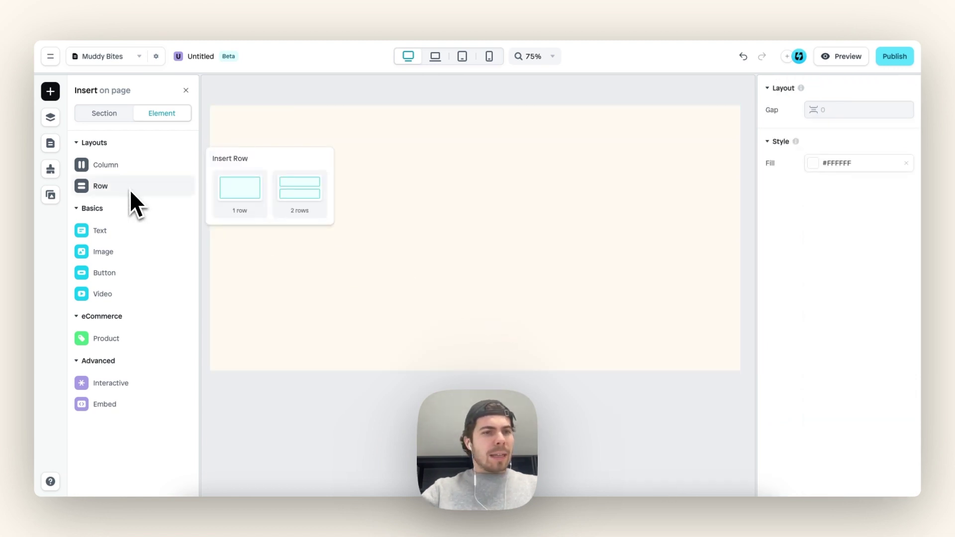
{"action": "mouse_move", "coordinate": [123, 219]}
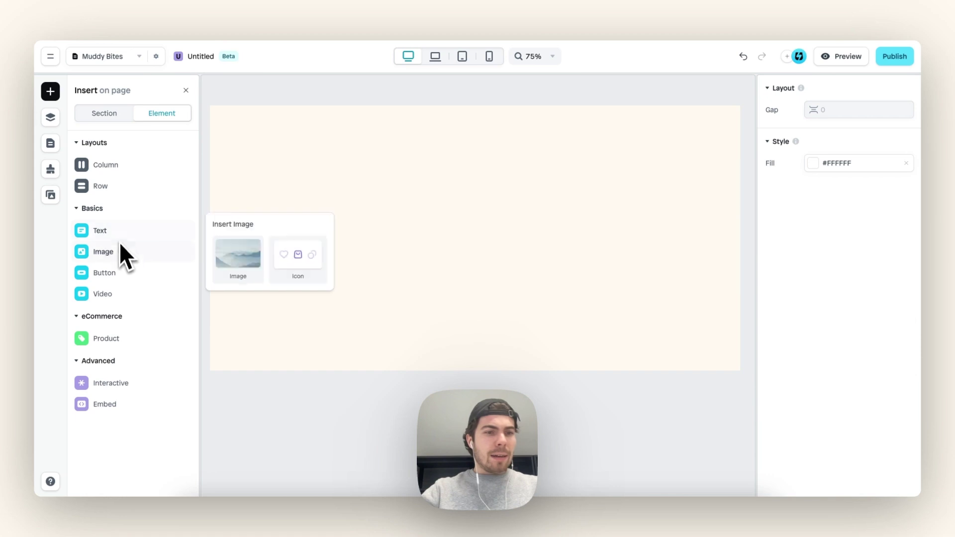
{"action": "mouse_move", "coordinate": [149, 164]}
{"action": "left_click_drag", "start_coordinate": [230, 187], "coordinate": [486, 283]}
{"action": "mouse_move", "coordinate": [106, 234]}
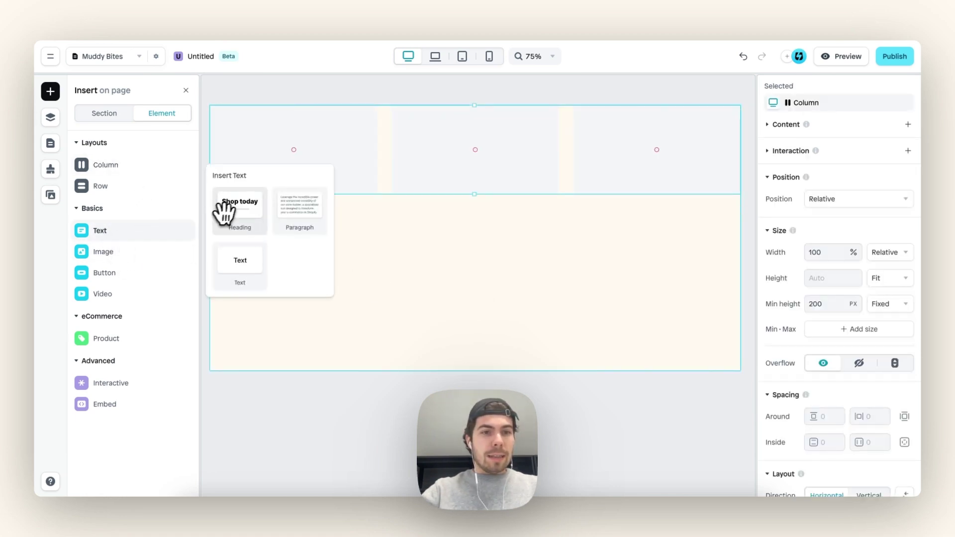
{"action": "left_click_drag", "start_coordinate": [224, 208], "coordinate": [392, 117]}
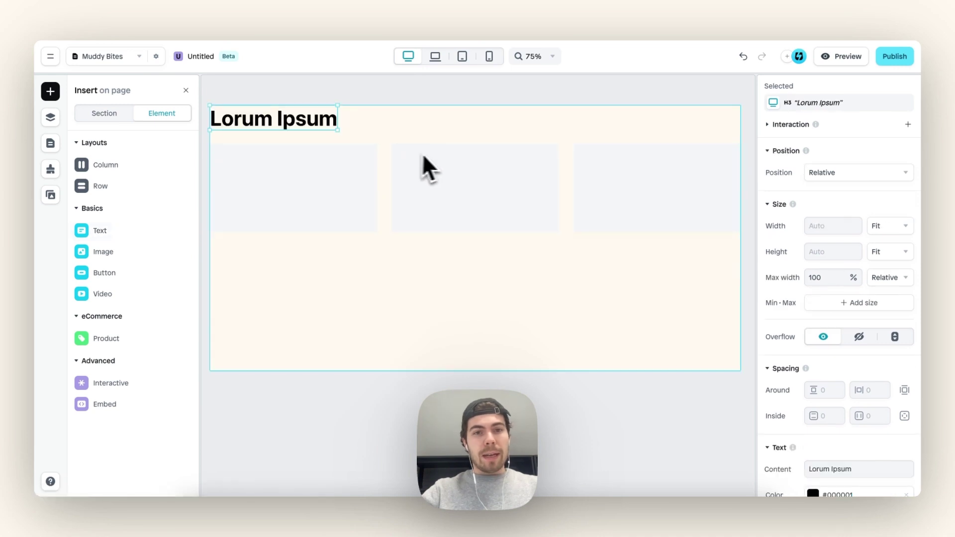
Set the outer row's inside spacing to 80 vertically and 40 horizontally, using the reference section as a guide
{"action": "left_click", "coordinate": [476, 116]}
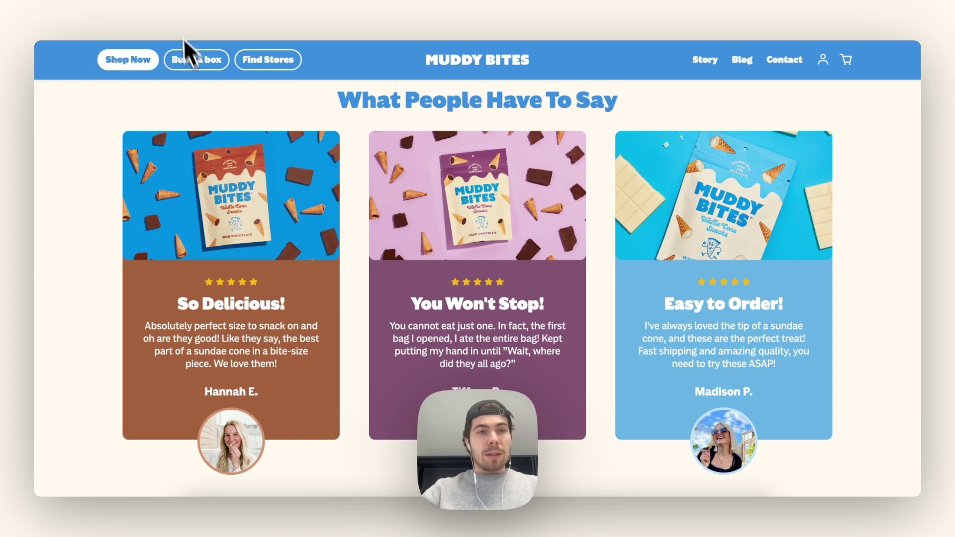
{"action": "scroll", "coordinate": [311, 164], "scroll_direction": "up", "scroll_amount": 2}
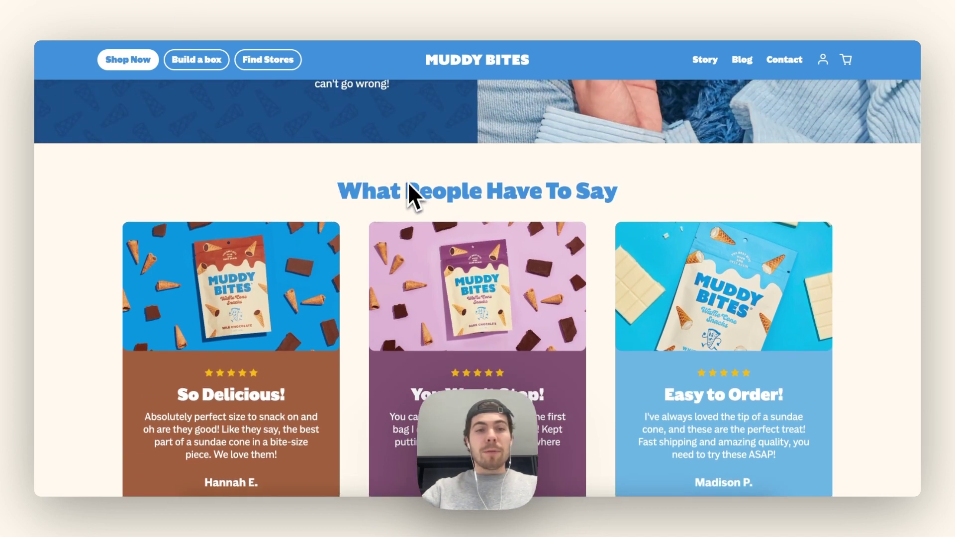
{"action": "scroll", "coordinate": [334, 191], "scroll_direction": "down", "scroll_amount": 2}
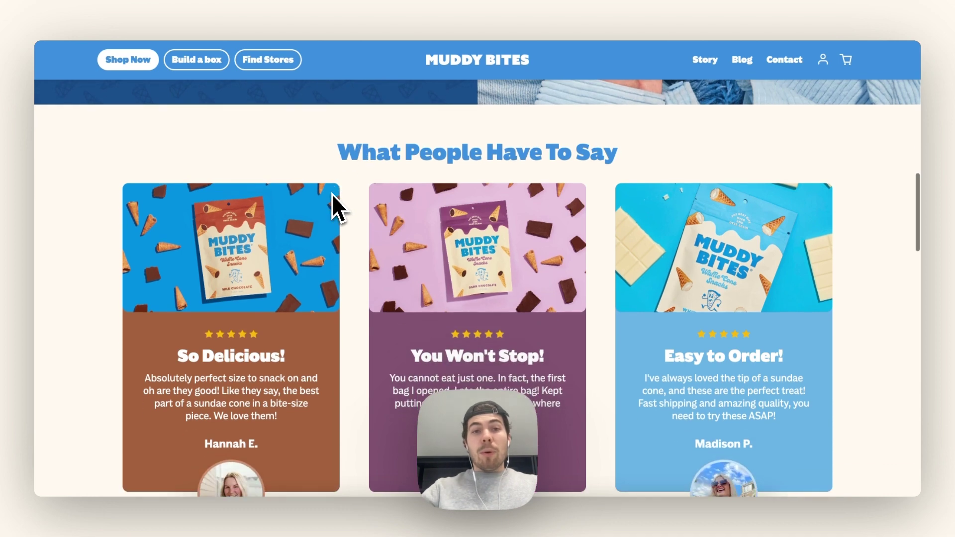
{"action": "scroll", "coordinate": [326, 131], "scroll_direction": "down", "scroll_amount": 1}
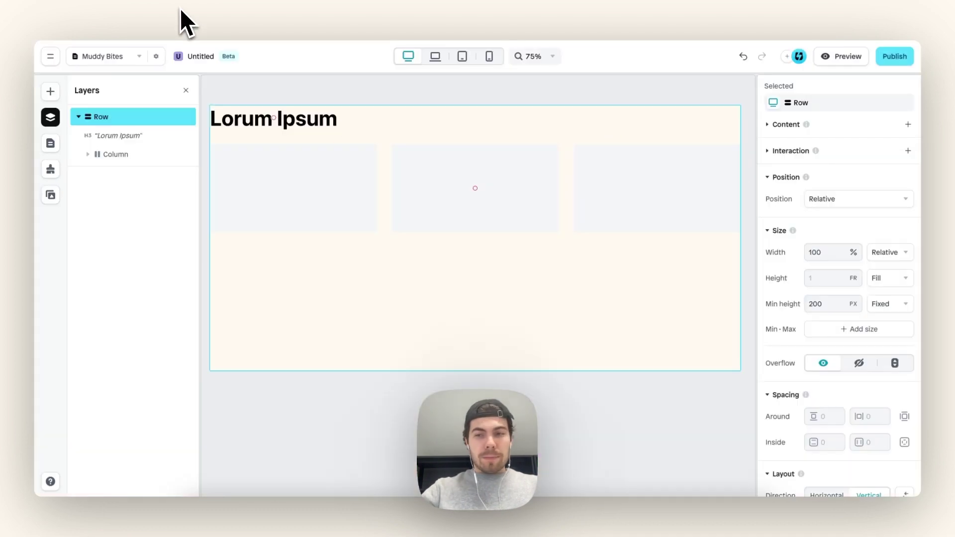
{"action": "scroll", "coordinate": [827, 416], "scroll_direction": "down", "scroll_amount": 1}
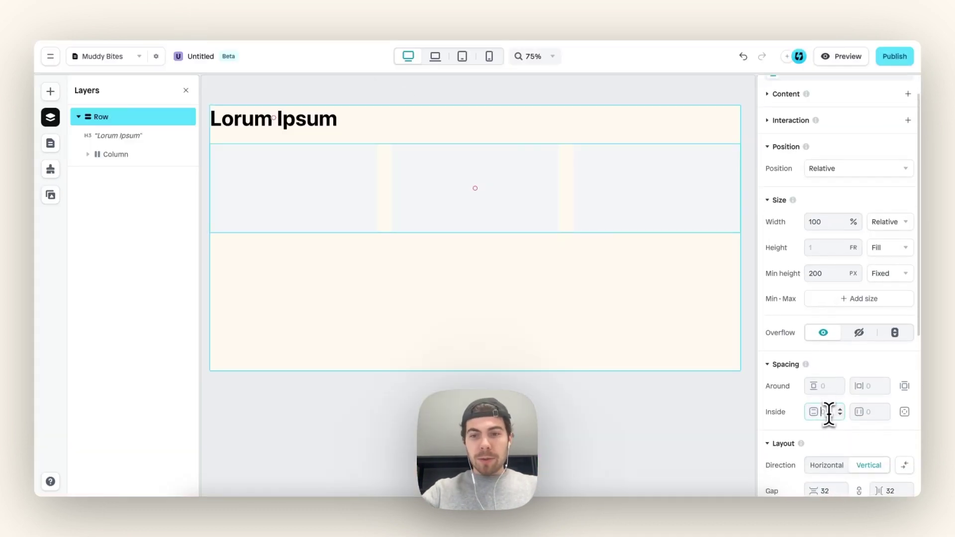
{"action": "type", "text": "80"}
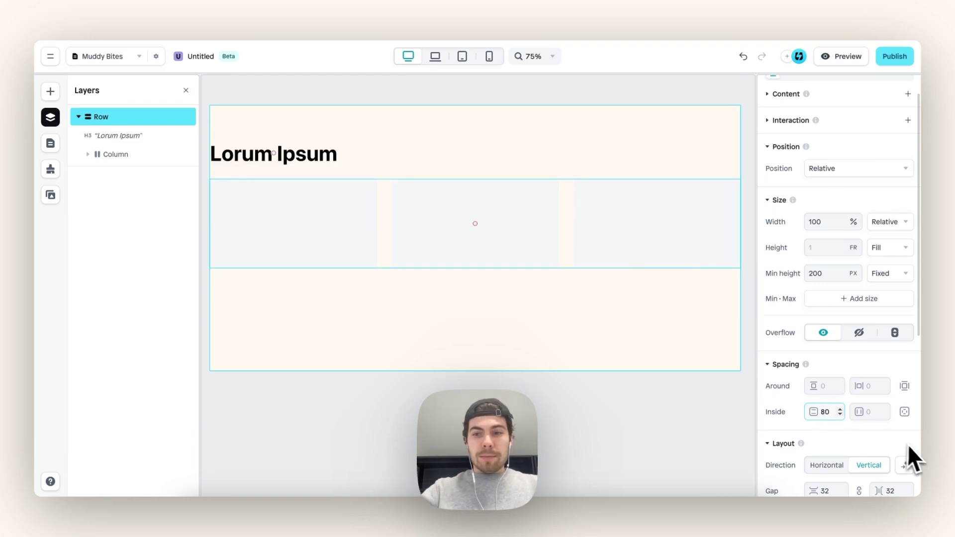
{"action": "left_click", "coordinate": [874, 412]}
{"action": "type", "text": "40"}
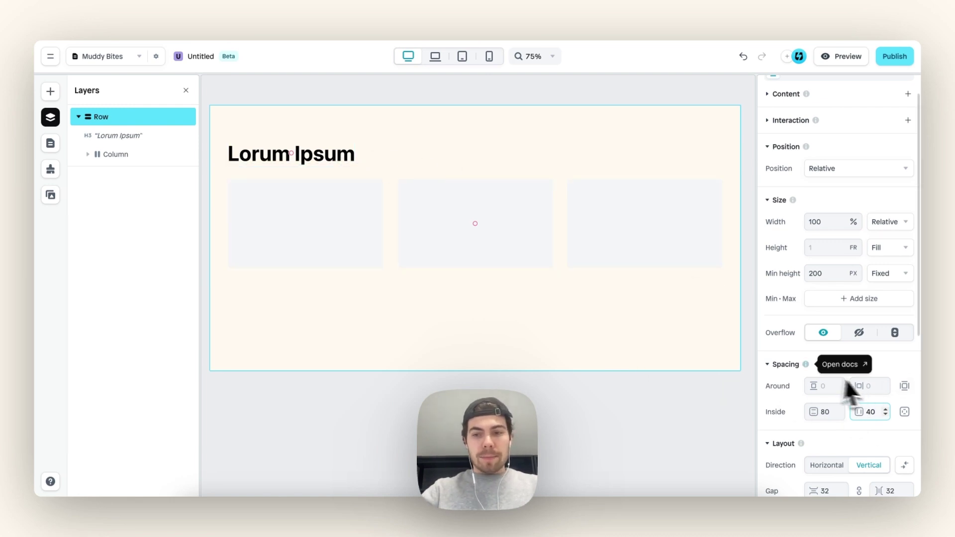
Align the outer row's contents to the center
{"action": "scroll", "coordinate": [811, 373], "scroll_direction": "down", "scroll_amount": 6}
{"action": "scroll", "coordinate": [796, 341], "scroll_direction": "down", "scroll_amount": 1}
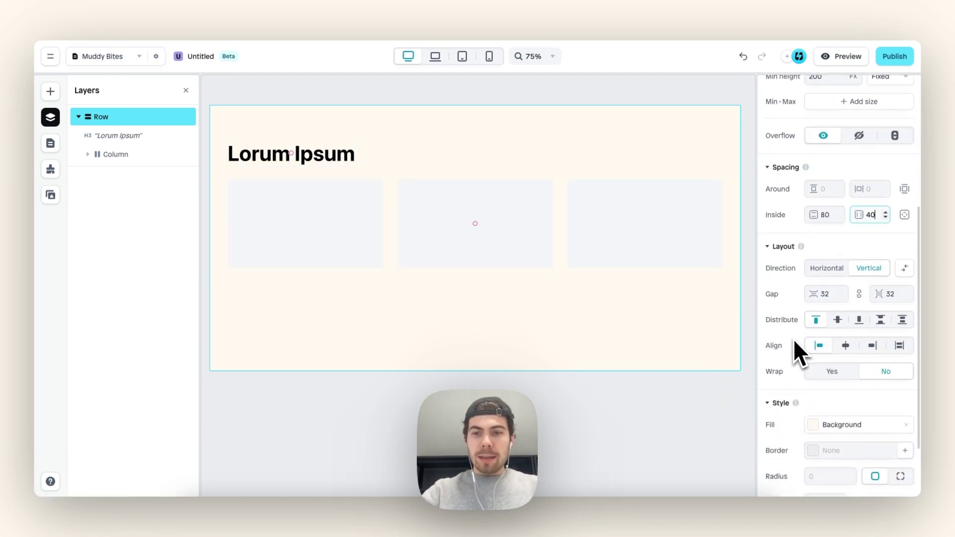
{"action": "left_click", "coordinate": [846, 345]}
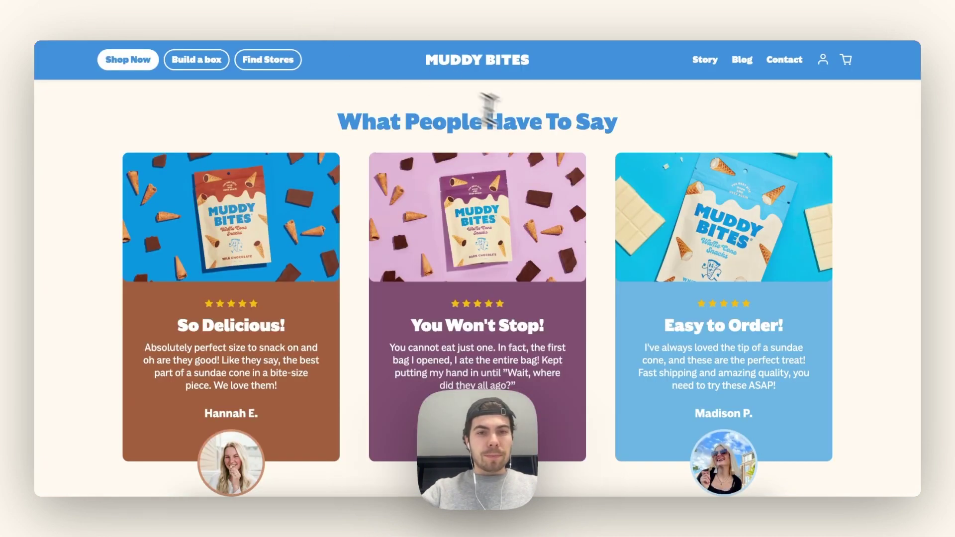
Copy the title "What People Have To Say" from the reference site and replace the placeholder heading text with it
{"action": "triple_click", "coordinate": [522, 121]}
{"action": "key", "text": "ctrl+c"}
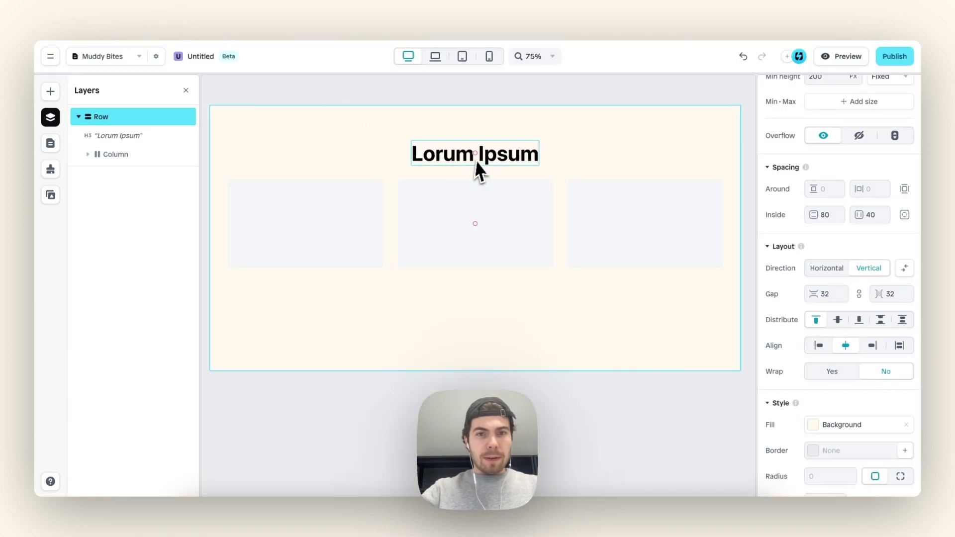
{"action": "double_click", "coordinate": [477, 162]}
{"action": "key", "text": "ctrl+v"}
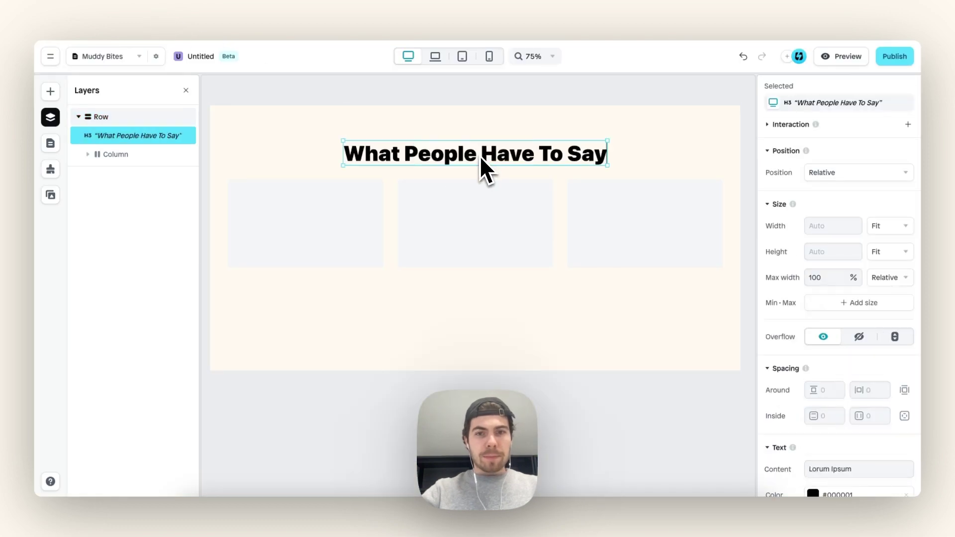
Apply the saved blue Text & Button color style to the heading text
{"action": "scroll", "coordinate": [815, 374], "scroll_direction": "down", "scroll_amount": 5}
{"action": "left_click", "coordinate": [814, 208]}
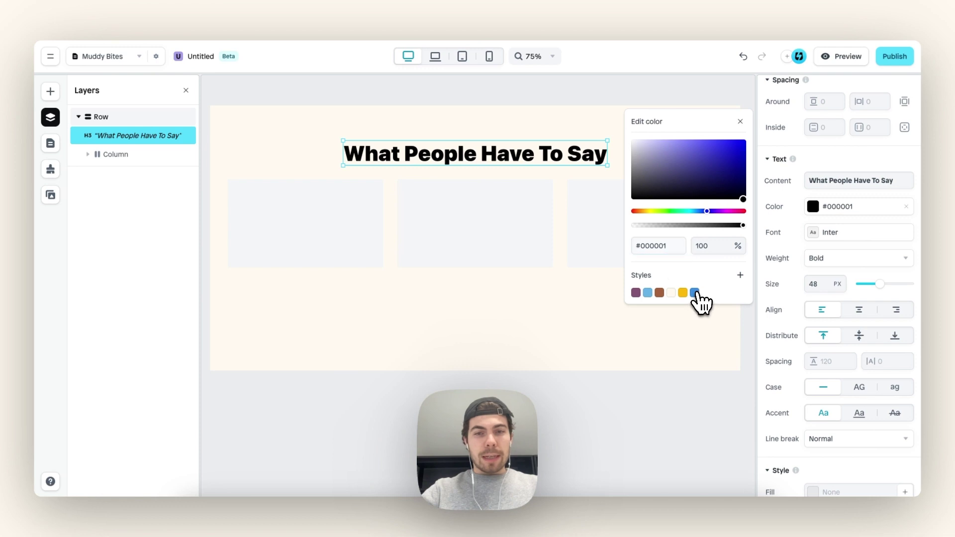
{"action": "left_click", "coordinate": [694, 293]}
{"action": "left_click", "coordinate": [553, 343]}
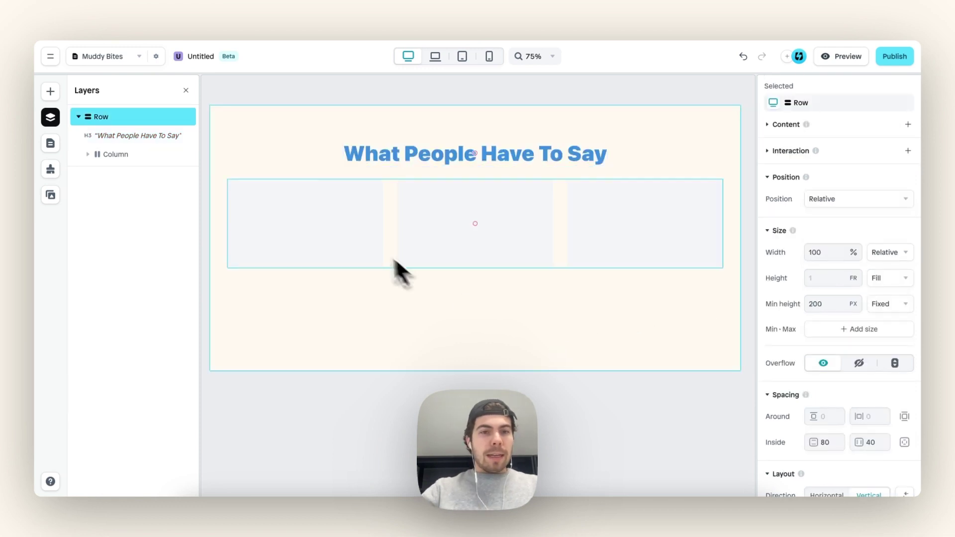
Select the three-column container and examine how the review cards are built on the reference site
{"action": "left_click", "coordinate": [360, 237]}
{"action": "left_click", "coordinate": [371, 232]}
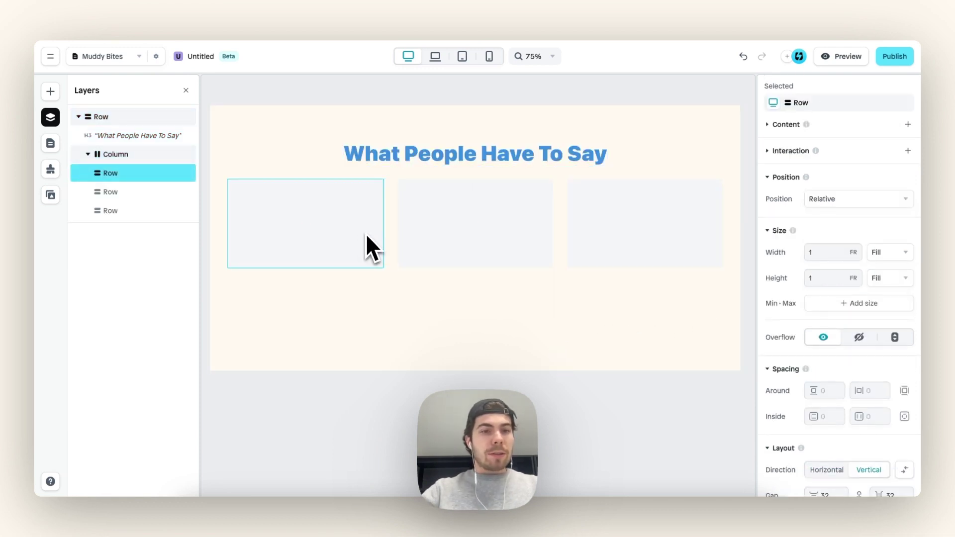
{"action": "left_click", "coordinate": [395, 234]}
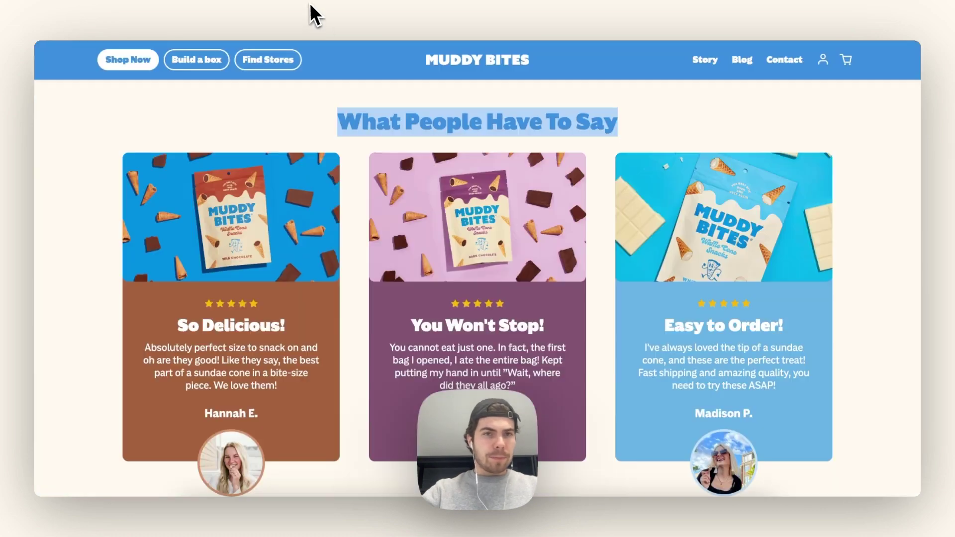
{"action": "left_click", "coordinate": [364, 243]}
{"action": "scroll", "coordinate": [362, 248], "scroll_direction": "down", "scroll_amount": 1}
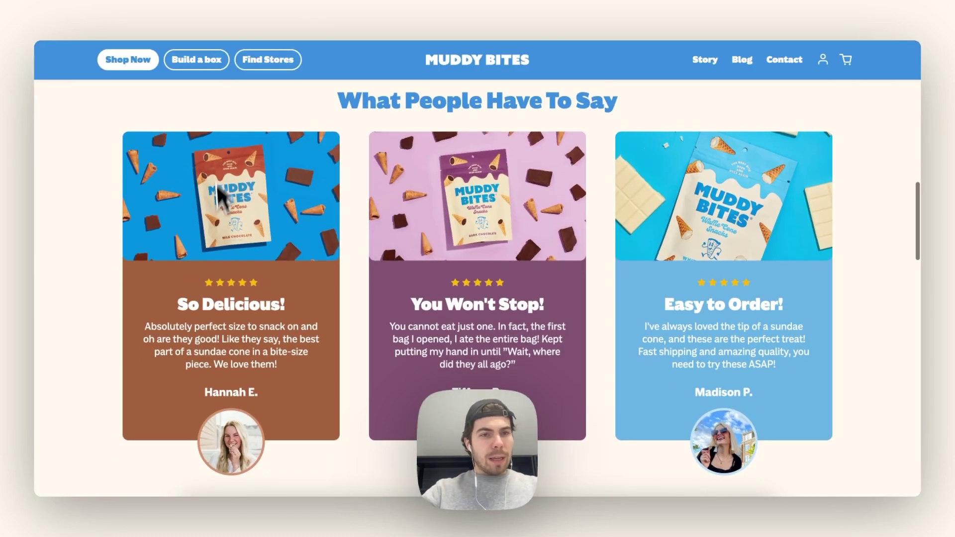
{"action": "scroll", "coordinate": [266, 227], "scroll_direction": "down", "scroll_amount": 1}
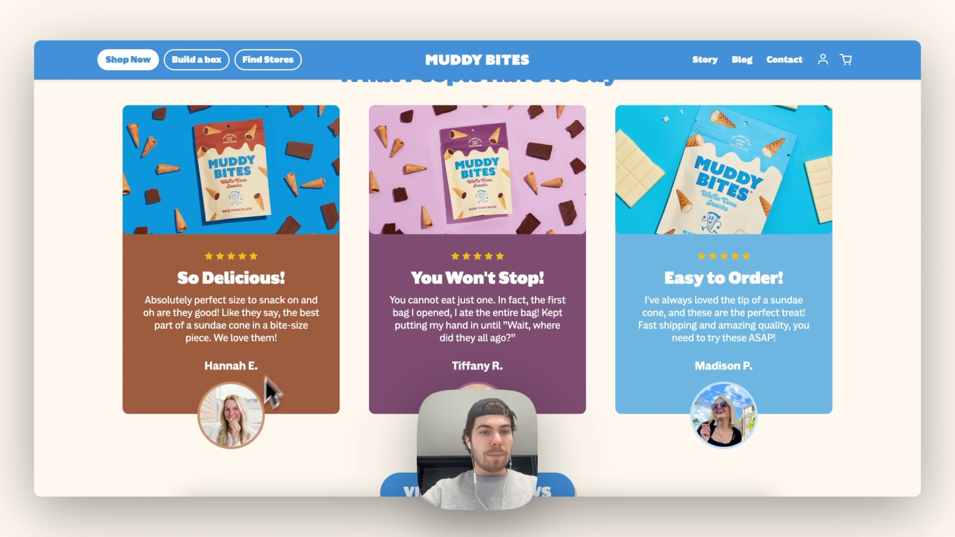
{"action": "scroll", "coordinate": [272, 362], "scroll_direction": "up", "scroll_amount": 2}
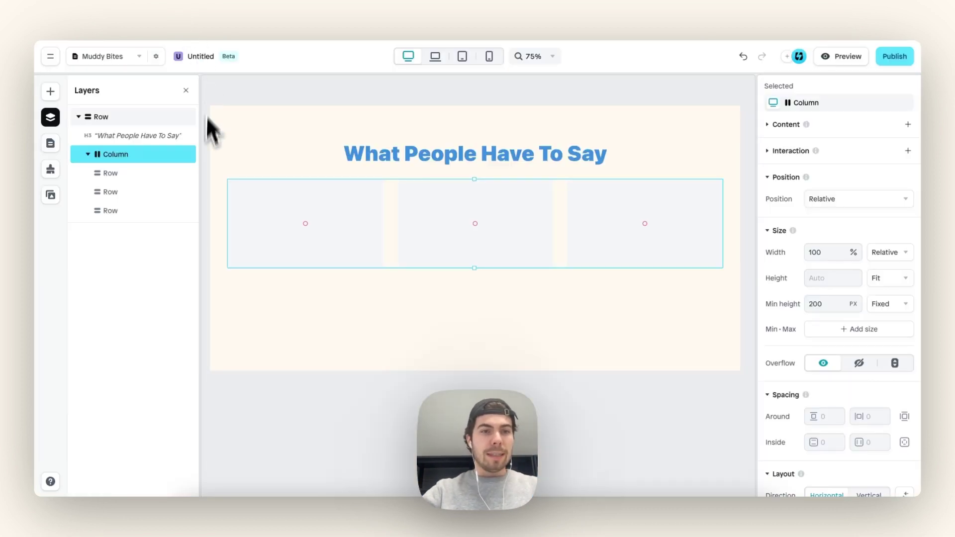
Insert an image element into the first card and assign it the MuddyBites-Post-MilkCho... picture
{"action": "left_click", "coordinate": [50, 91]}
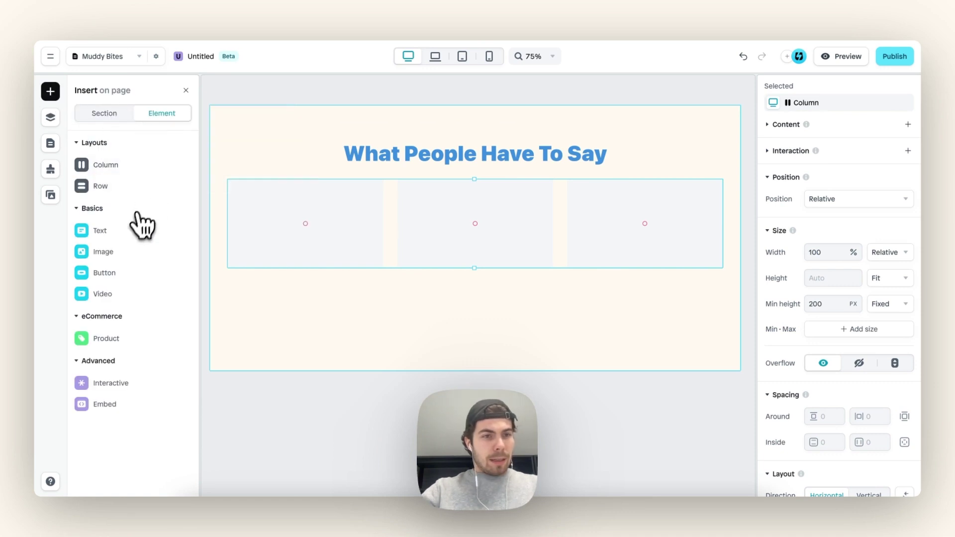
{"action": "mouse_move", "coordinate": [131, 253]}
{"action": "left_click_drag", "start_coordinate": [236, 240], "coordinate": [325, 220]}
{"action": "scroll", "coordinate": [833, 363], "scroll_direction": "down", "scroll_amount": 2}
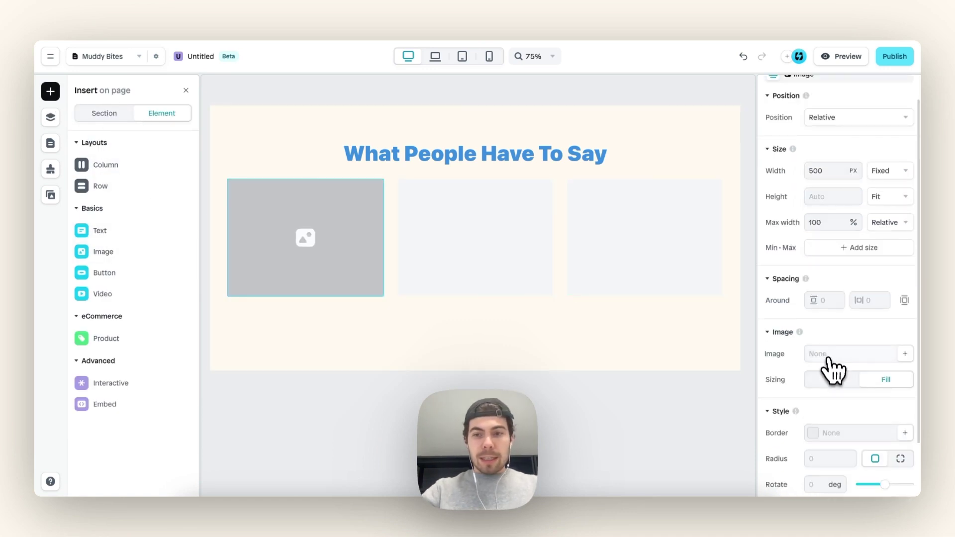
{"action": "left_click", "coordinate": [829, 355]}
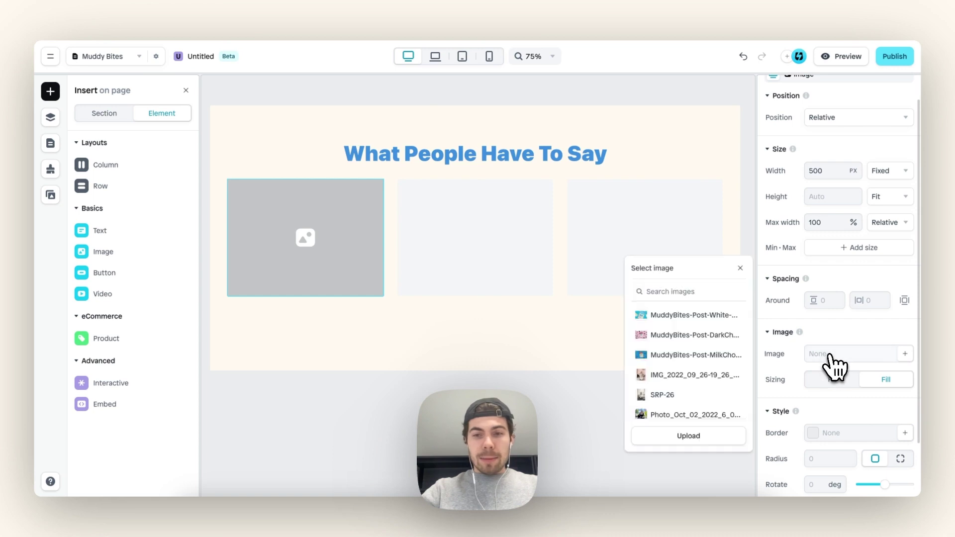
{"action": "left_click", "coordinate": [711, 355]}
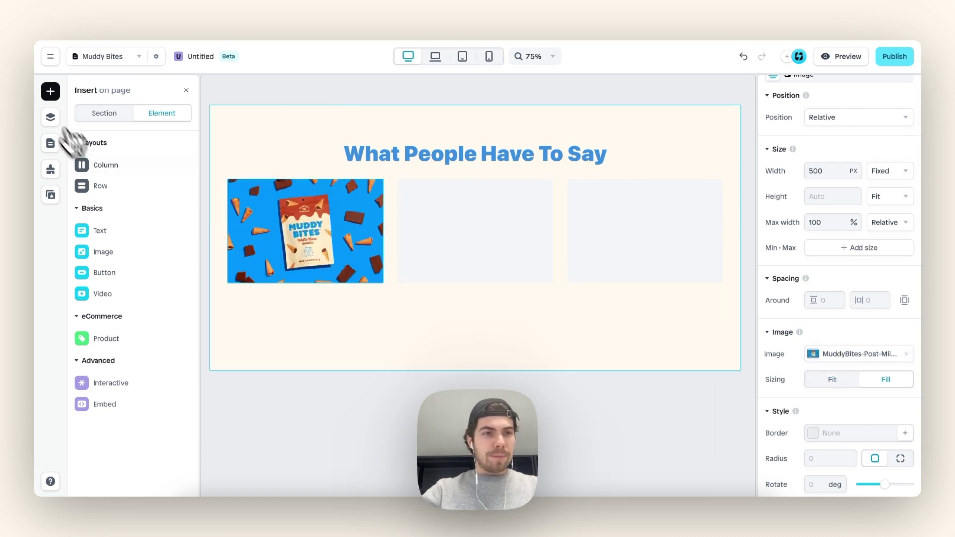
Insert a row layout below the product image inside the first card
{"action": "left_click", "coordinate": [111, 114]}
{"action": "left_click", "coordinate": [50, 118]}
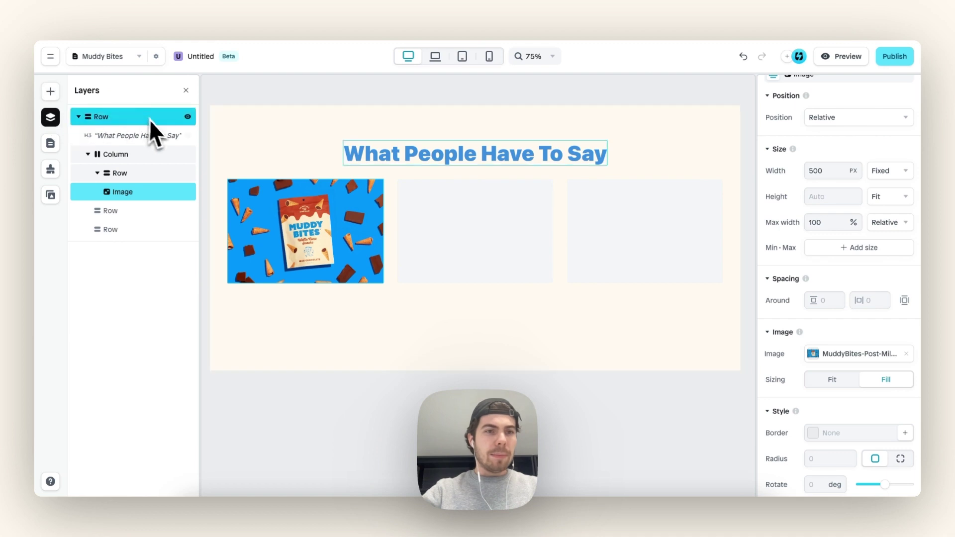
{"action": "left_click", "coordinate": [50, 91]}
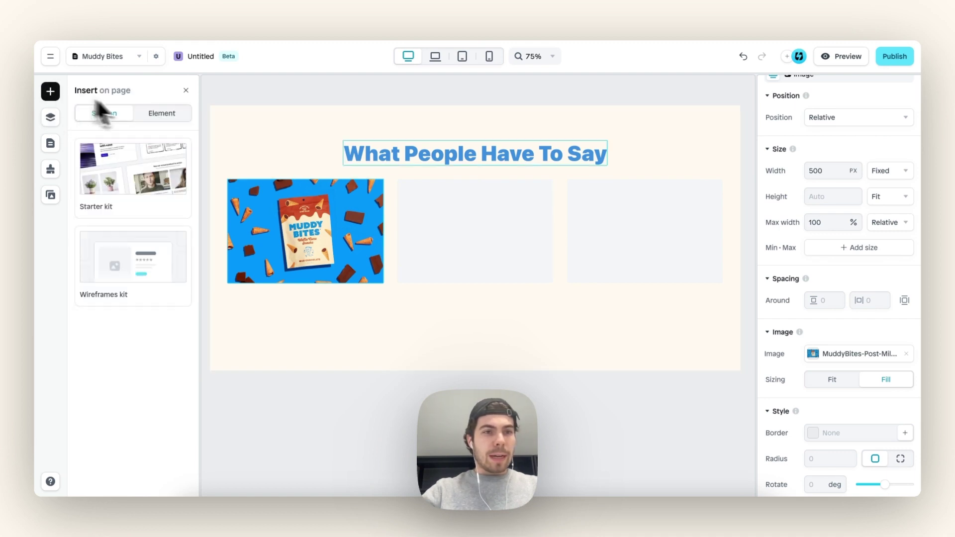
{"action": "left_click", "coordinate": [160, 115]}
{"action": "mouse_move", "coordinate": [134, 243]}
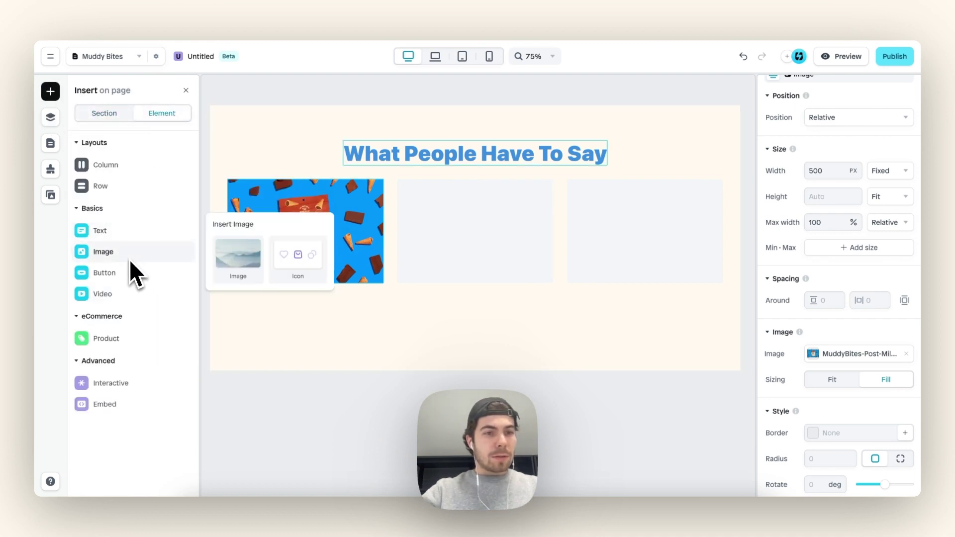
{"action": "mouse_move", "coordinate": [132, 179]}
{"action": "left_click_drag", "start_coordinate": [201, 191], "coordinate": [300, 279]}
Insert an icon into the new row below the image and change it to the star icon
{"action": "scroll", "coordinate": [347, 303], "scroll_direction": "down", "scroll_amount": 1}
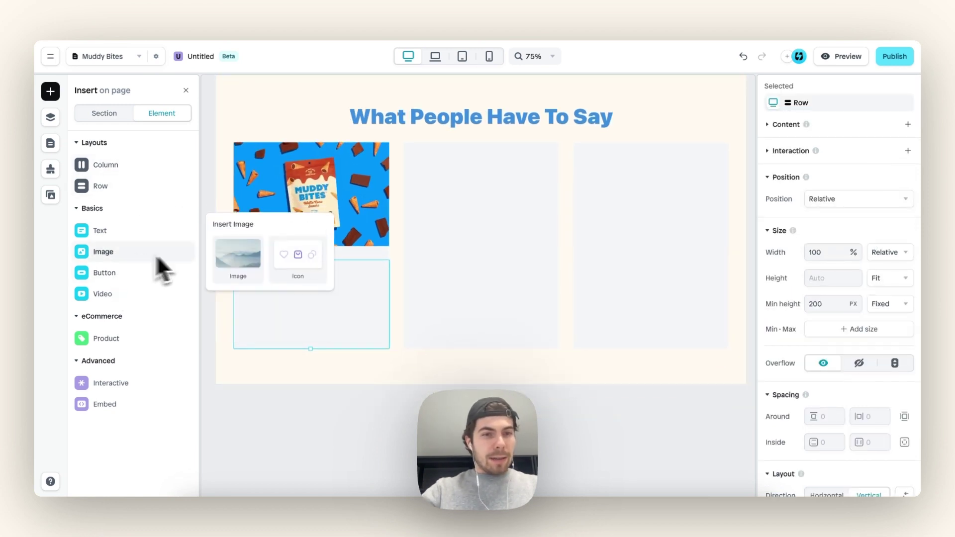
{"action": "left_click_drag", "start_coordinate": [294, 255], "coordinate": [338, 309]}
{"action": "scroll", "coordinate": [337, 305], "scroll_direction": "up", "scroll_amount": 5}
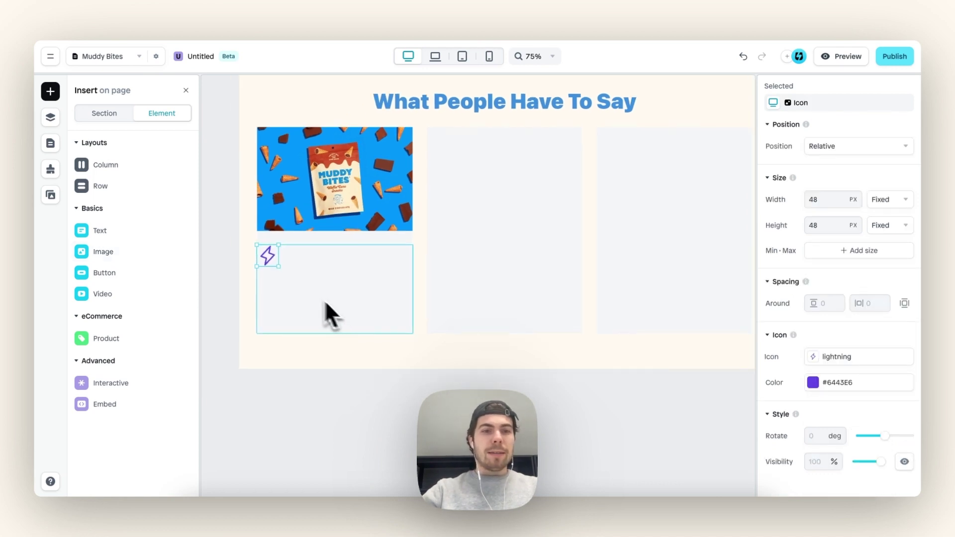
{"action": "left_click", "coordinate": [852, 359]}
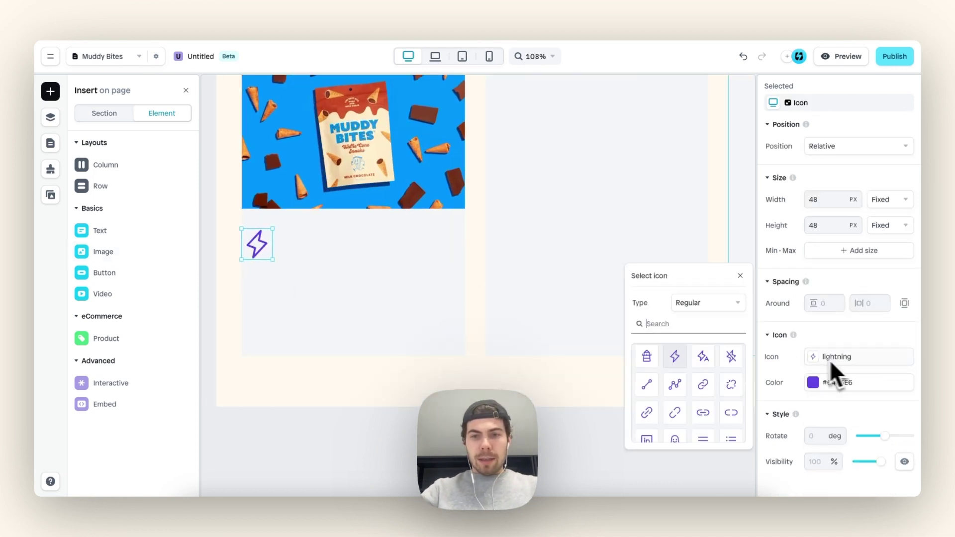
{"action": "type", "text": "star"}
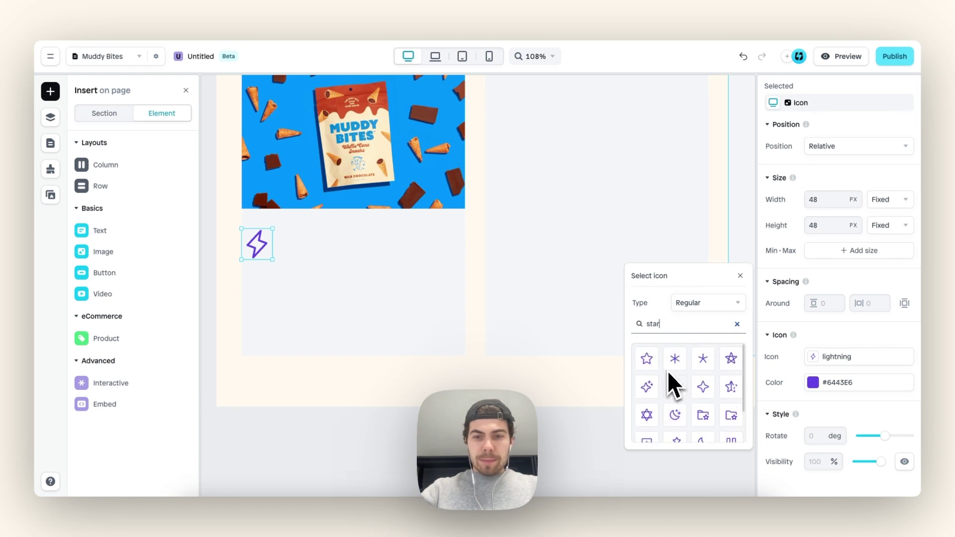
{"action": "left_click", "coordinate": [655, 364]}
Switch the star icon to the Fill type and apply the saved Yellow color style to it
{"action": "left_click", "coordinate": [811, 356]}
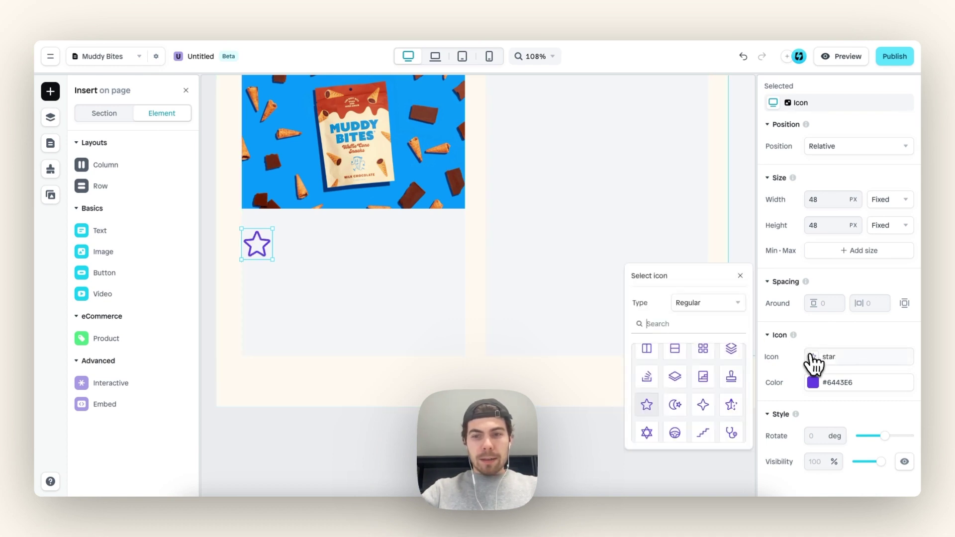
{"action": "left_click", "coordinate": [719, 305]}
{"action": "left_click", "coordinate": [690, 388]}
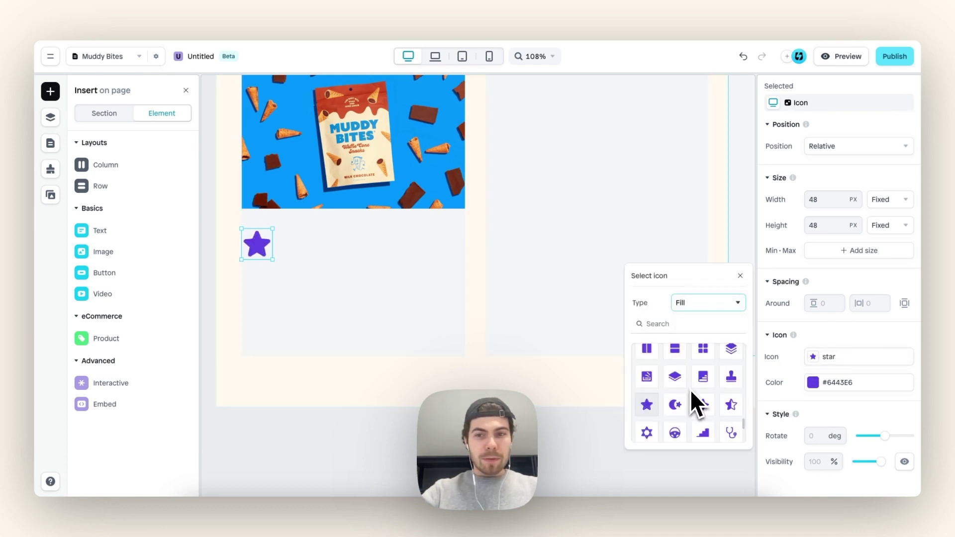
{"action": "left_click", "coordinate": [815, 384]}
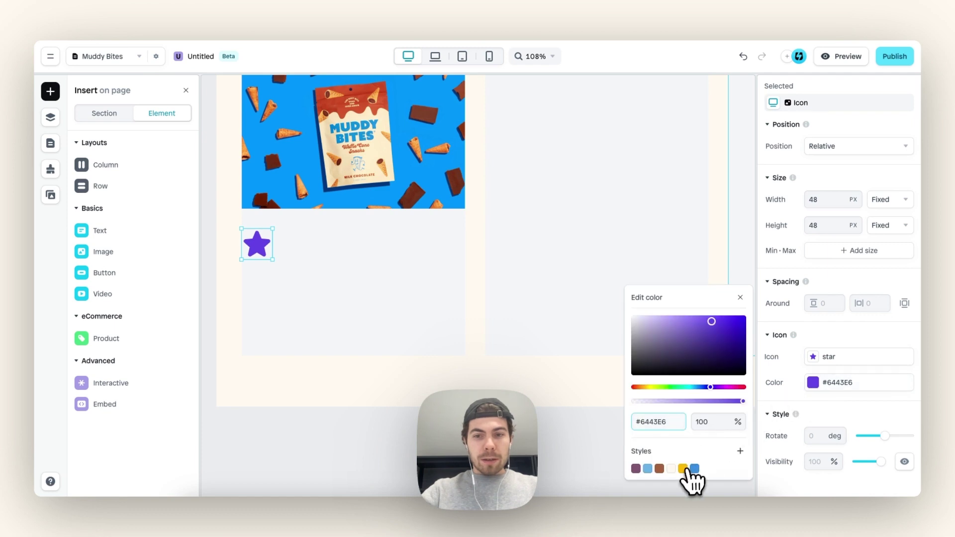
{"action": "left_click", "coordinate": [684, 471]}
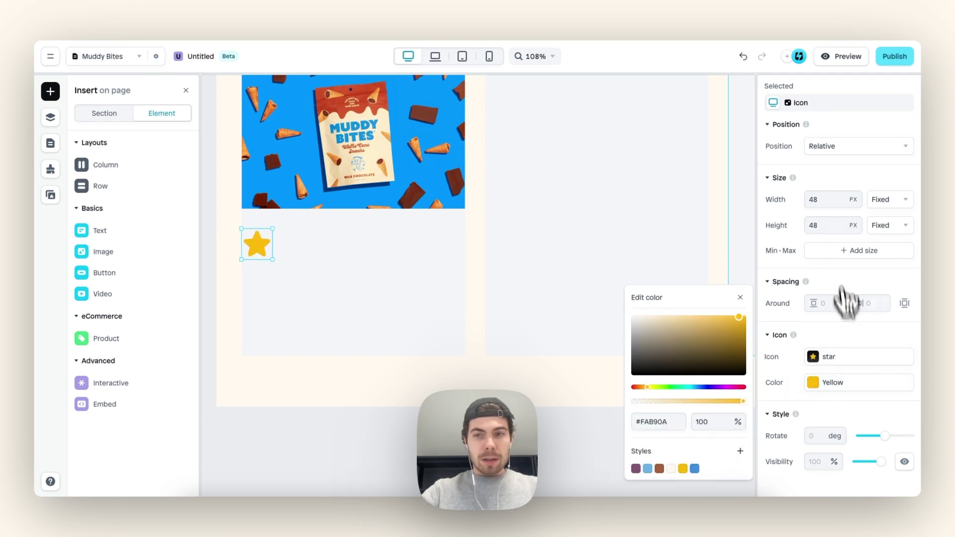
Set the star icon's width and height to 15 px each
{"action": "left_click", "coordinate": [827, 198]}
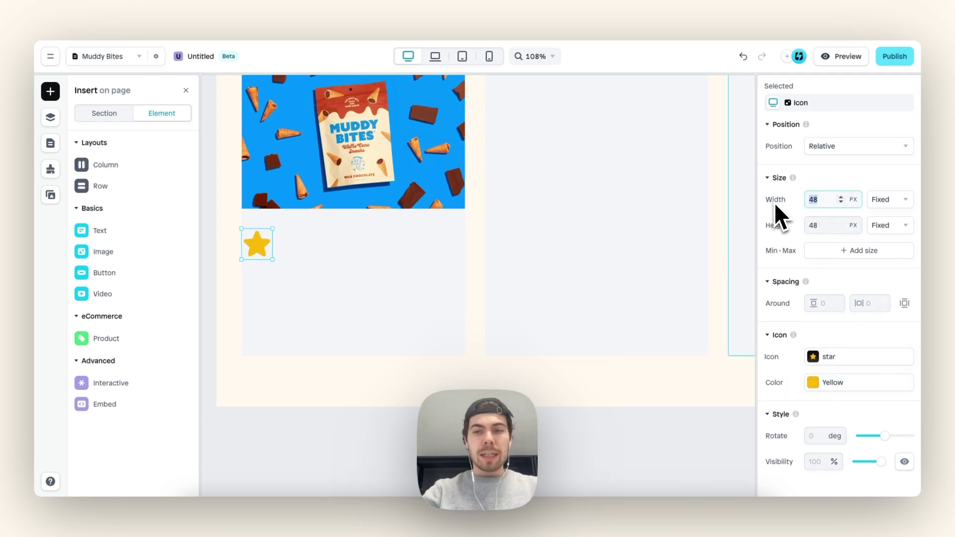
{"action": "type", "text": "15"}
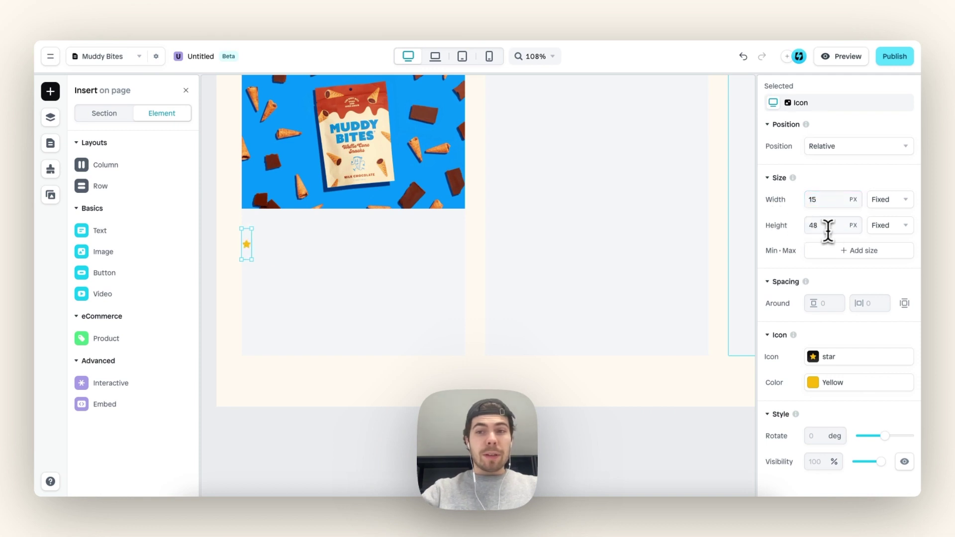
{"action": "left_click_drag", "start_coordinate": [828, 229], "coordinate": [746, 246]}
{"action": "left_click", "coordinate": [820, 227]}
{"action": "key", "text": "BackSpace"}
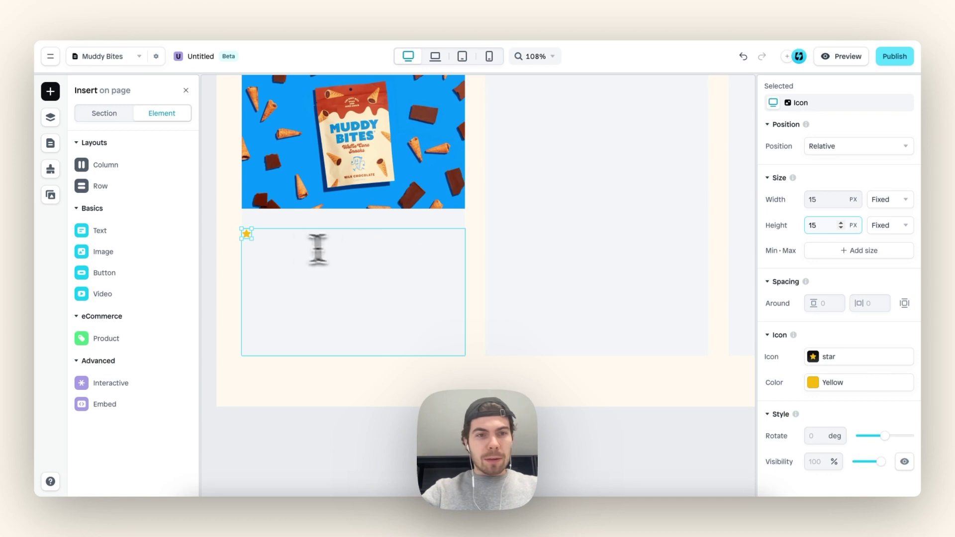
Duplicate the star icon once and set the direction of the row holding the stars to Horizontal
{"action": "left_click", "coordinate": [248, 237]}
{"action": "key", "text": "ctrl+d"}
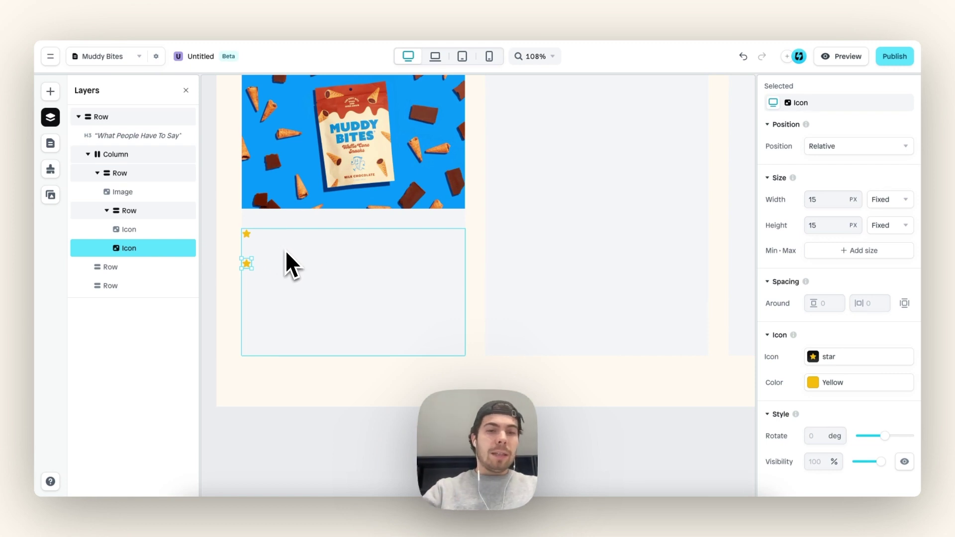
{"action": "left_click", "coordinate": [296, 260]}
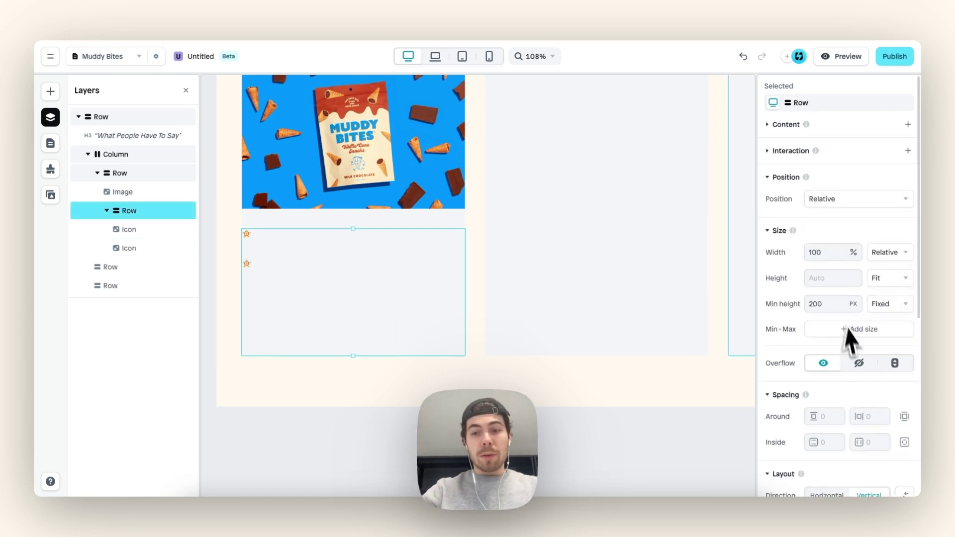
{"action": "scroll", "coordinate": [841, 356], "scroll_direction": "down", "scroll_amount": 5}
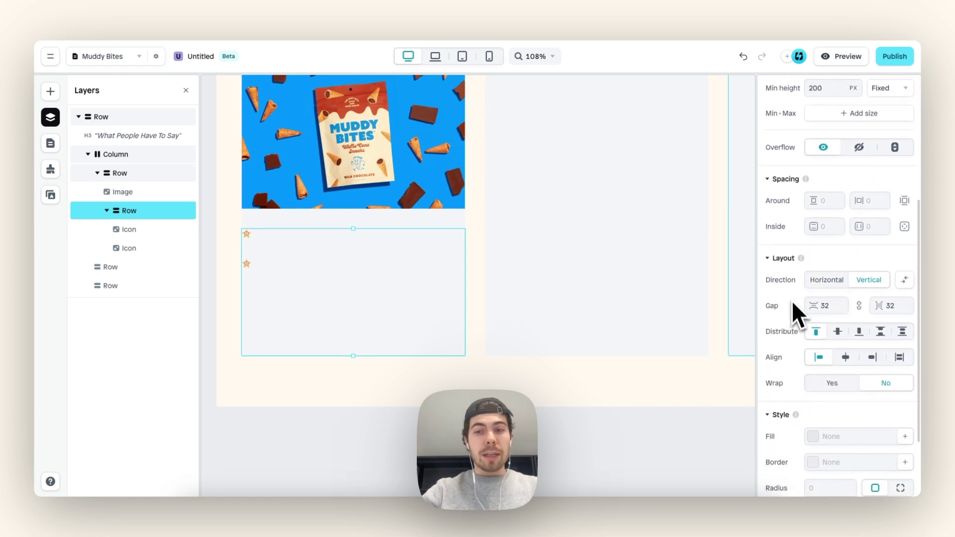
{"action": "left_click", "coordinate": [827, 282]}
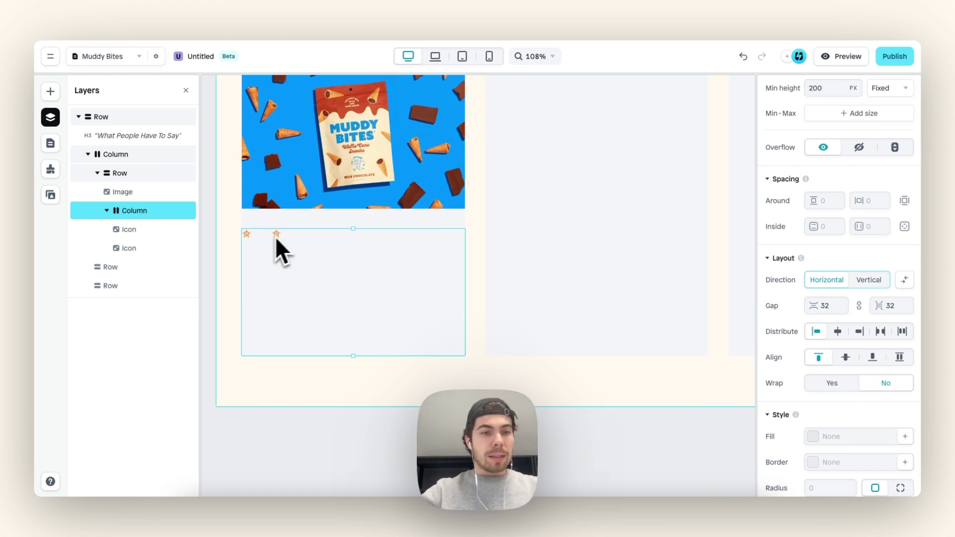
Duplicate the last star icon three more times to make a five-star rating
{"action": "left_click", "coordinate": [154, 253]}
{"action": "key", "text": "ctrl+d"}
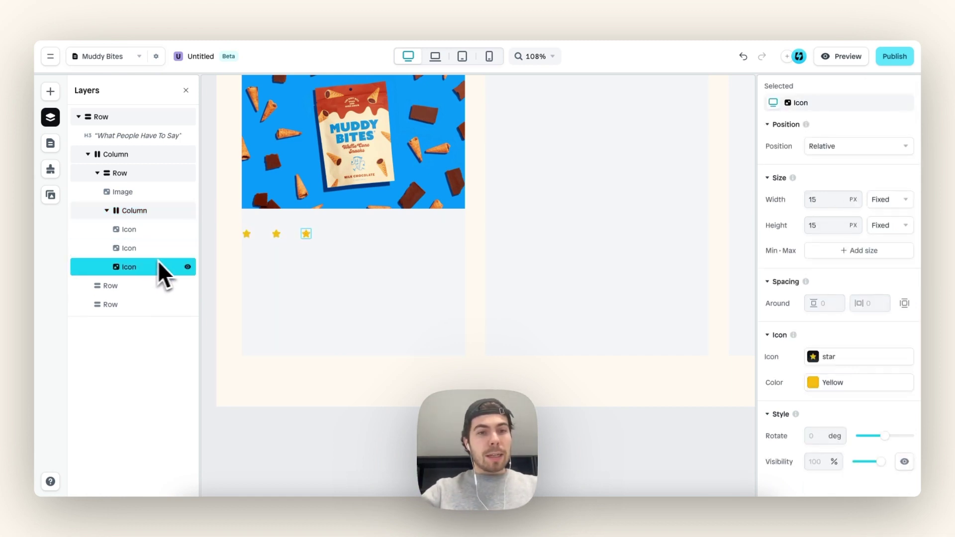
{"action": "key", "text": "ctrl+d"}
{"action": "key", "text": "ctrl+d"}
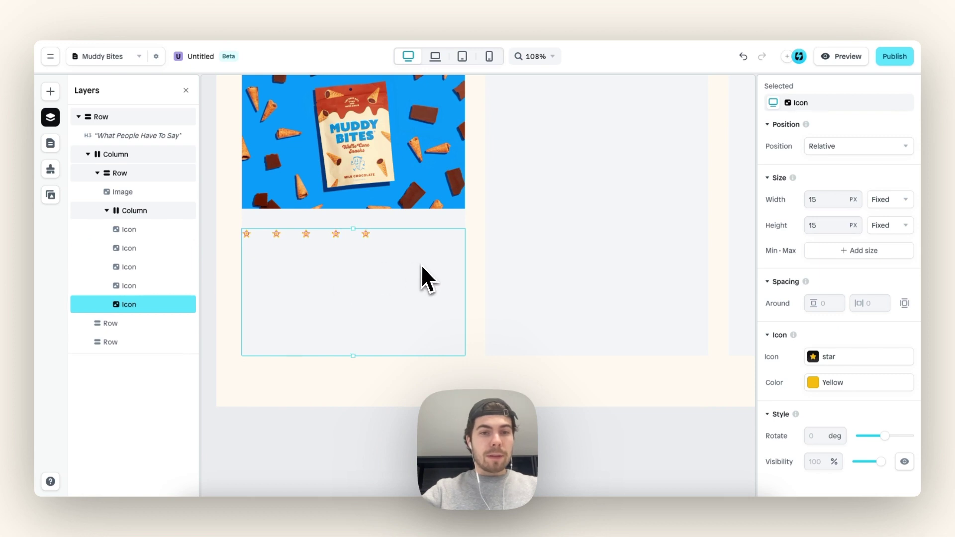
Clear the star container's minimum height and distribute its stars to the center
{"action": "left_click", "coordinate": [422, 267]}
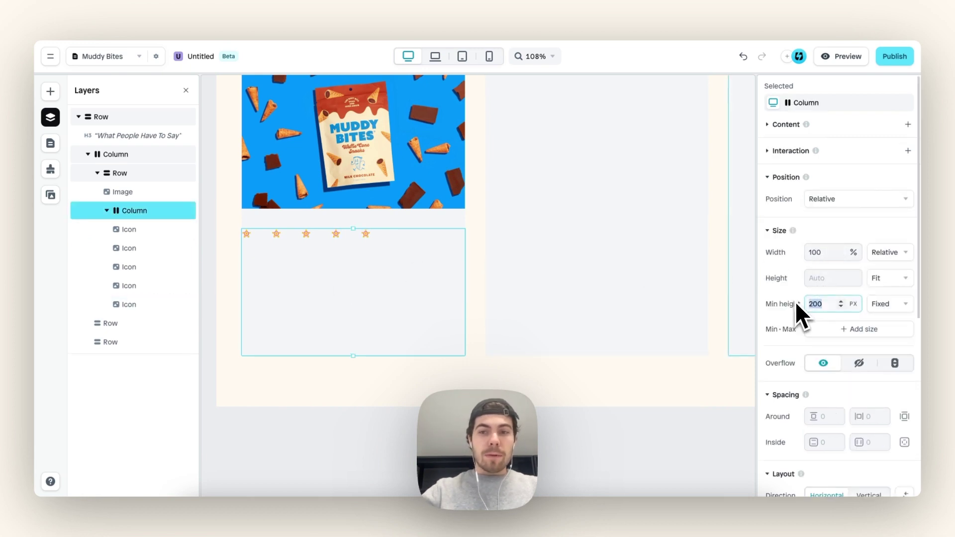
{"action": "key", "text": "BackSpace"}
{"action": "scroll", "coordinate": [794, 349], "scroll_direction": "down", "scroll_amount": 2}
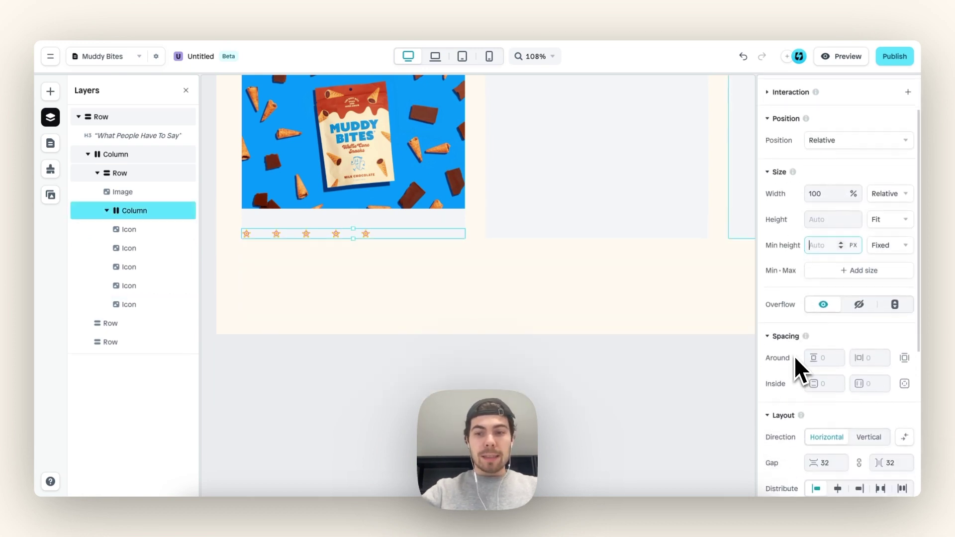
{"action": "scroll", "coordinate": [794, 356], "scroll_direction": "down", "scroll_amount": 4}
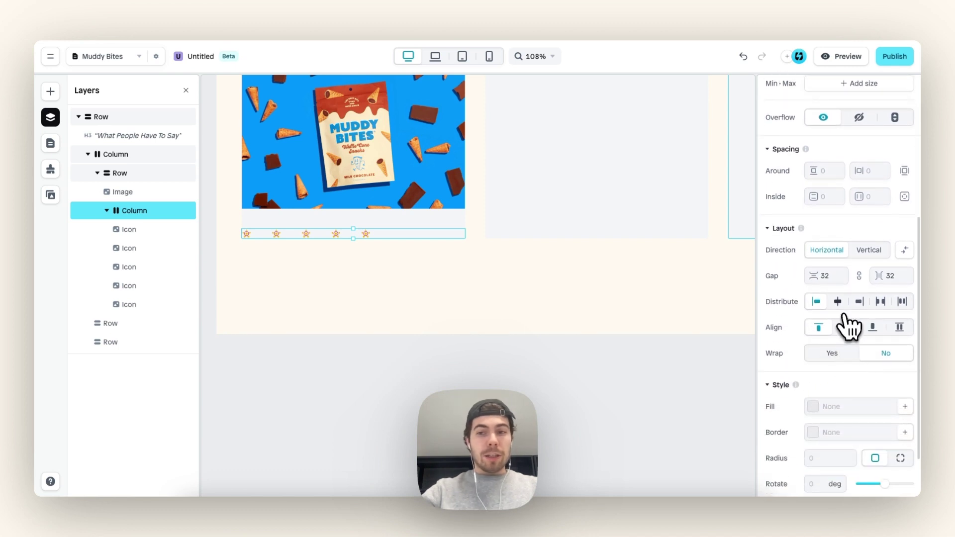
{"action": "left_click", "coordinate": [838, 302]}
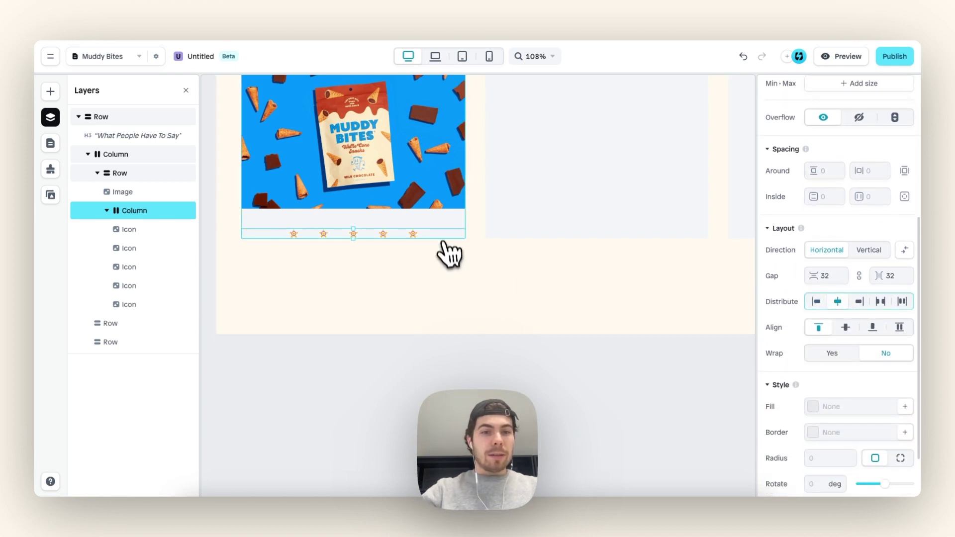
Select the first card's row and apply the saved Brown color style as its fill
{"action": "left_click", "coordinate": [440, 240]}
{"action": "scroll", "coordinate": [440, 240], "scroll_direction": "up", "scroll_amount": 1}
{"action": "left_click", "coordinate": [446, 271]}
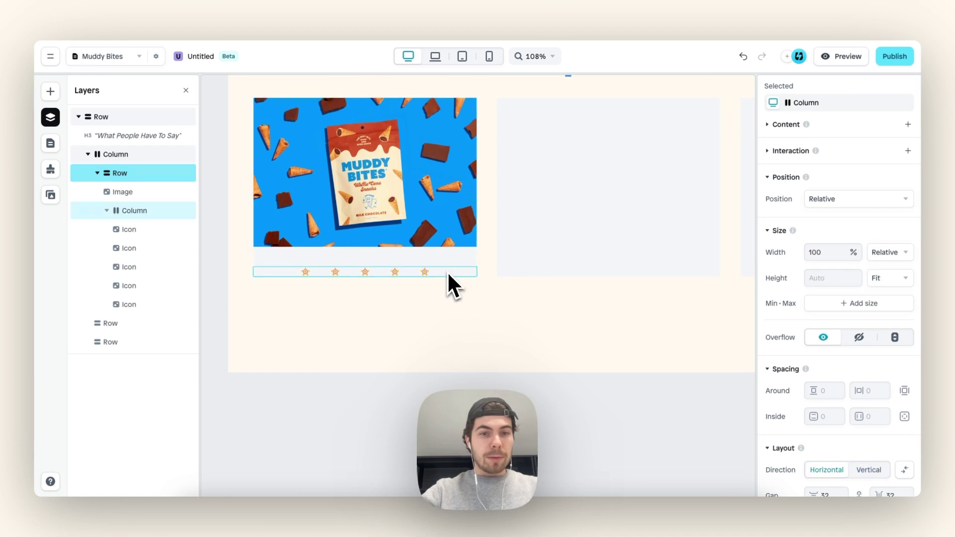
{"action": "scroll", "coordinate": [448, 272], "scroll_direction": "up", "scroll_amount": 1}
{"action": "left_click", "coordinate": [449, 262]}
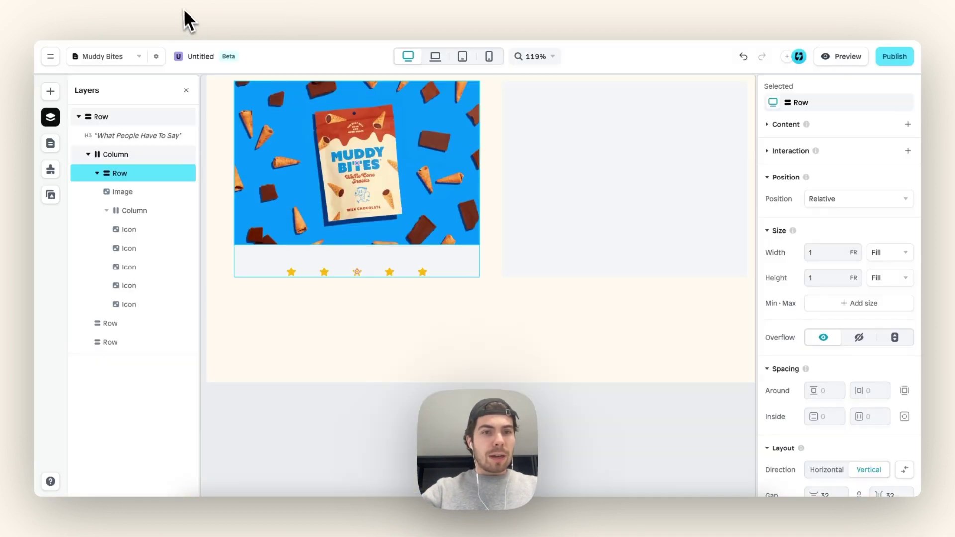
{"action": "scroll", "coordinate": [811, 447], "scroll_direction": "down", "scroll_amount": 6}
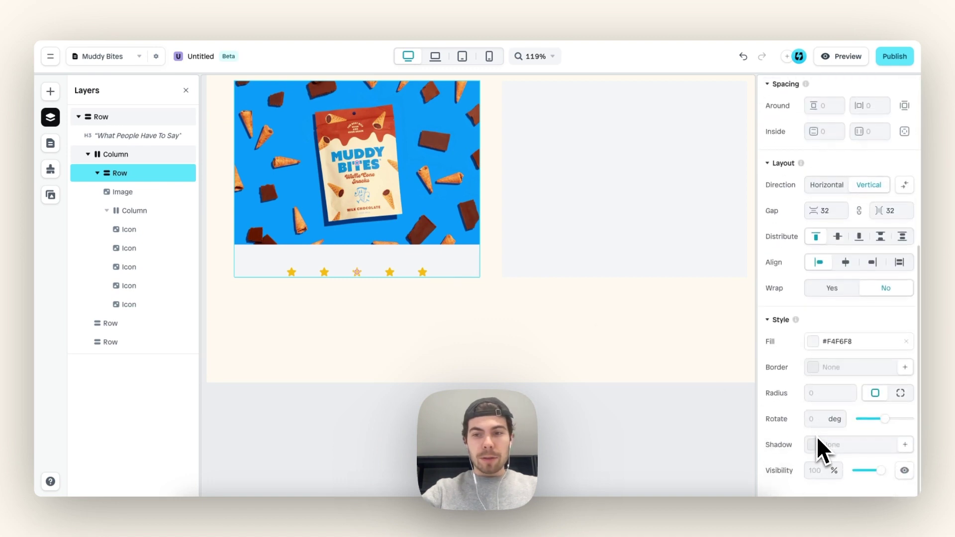
{"action": "left_click", "coordinate": [818, 343]}
{"action": "left_click", "coordinate": [647, 440]}
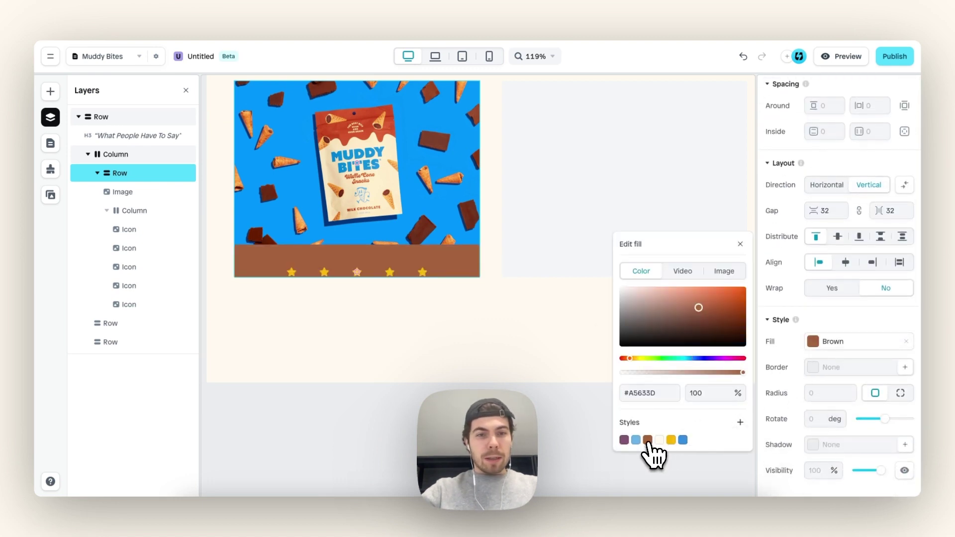
{"action": "scroll", "coordinate": [393, 303], "scroll_direction": "down", "scroll_amount": 3}
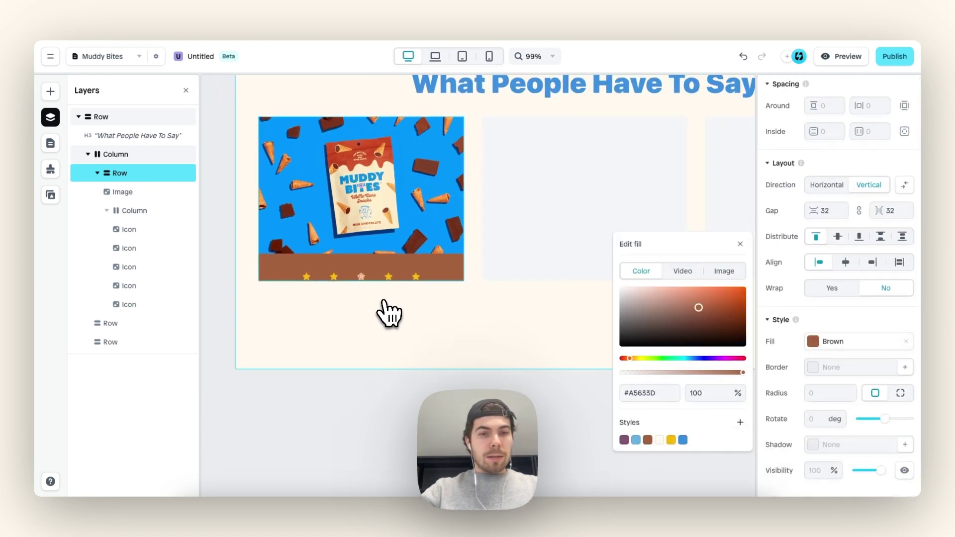
Add a heading, a paragraph and a short text element beneath the stars in the first card
{"action": "left_click", "coordinate": [50, 91]}
{"action": "left_click_drag", "start_coordinate": [149, 234], "coordinate": [370, 284]}
{"action": "mouse_move", "coordinate": [169, 266]}
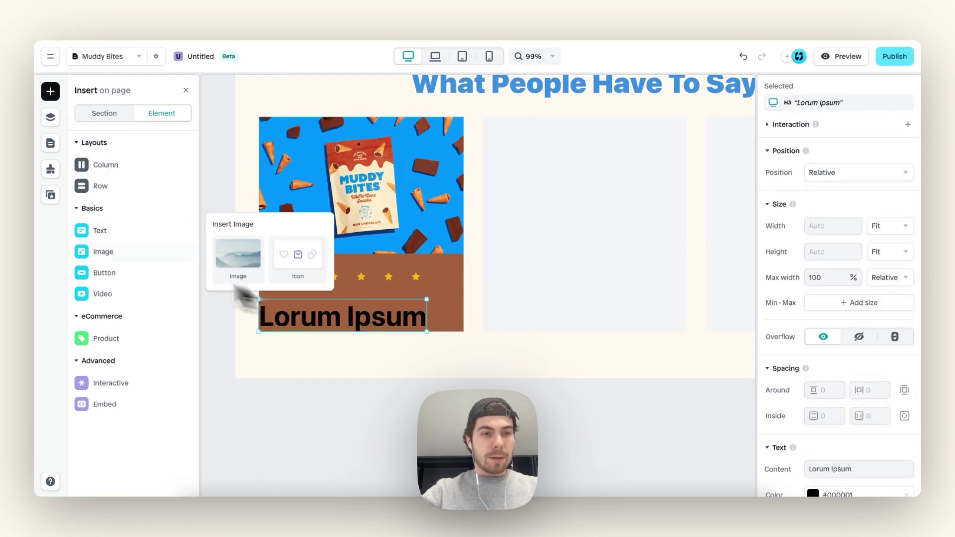
{"action": "mouse_move", "coordinate": [130, 237]}
{"action": "left_click_drag", "start_coordinate": [288, 209], "coordinate": [350, 324]}
{"action": "left_click_drag", "start_coordinate": [236, 256], "coordinate": [371, 392]}
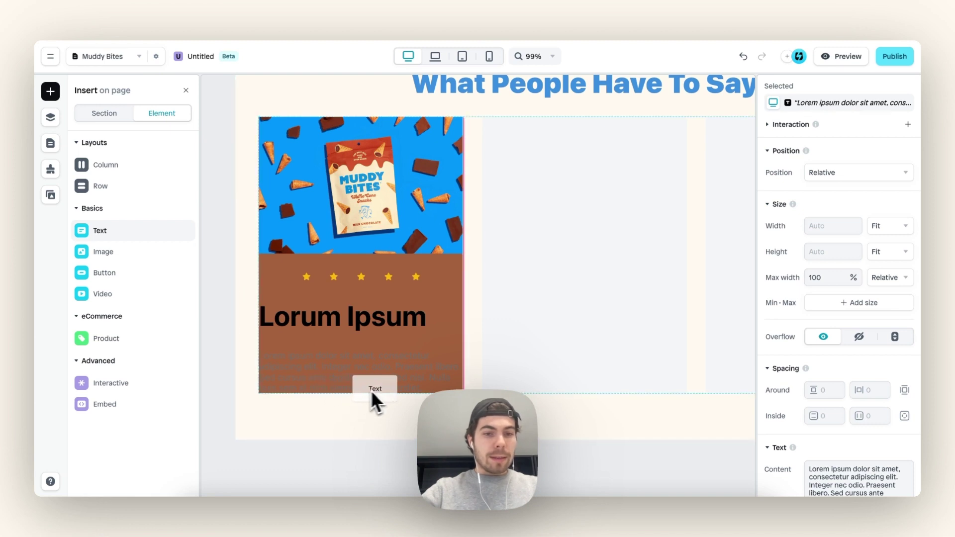
{"action": "left_click_drag", "start_coordinate": [363, 390], "coordinate": [362, 391]}
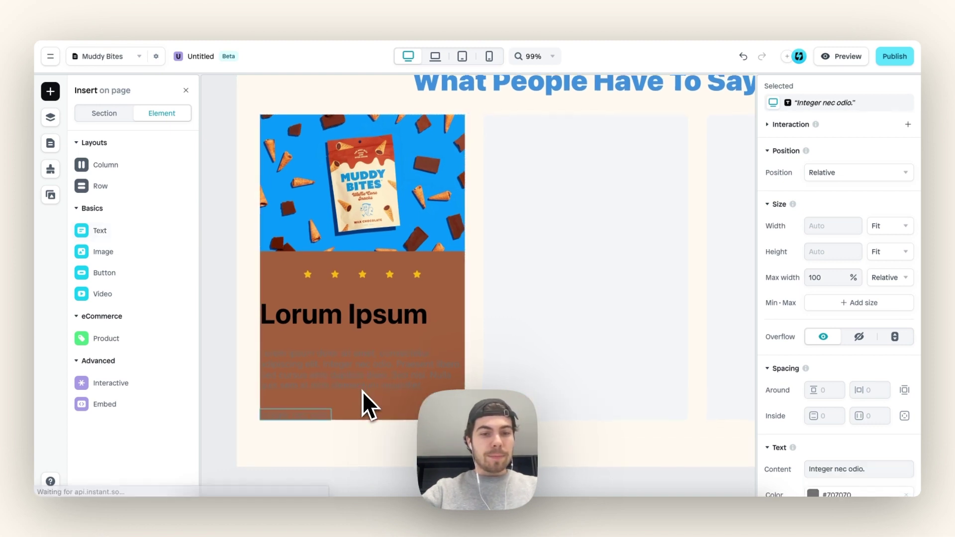
Replace the first card's placeholder heading with "So Delicious!" from the reference website
{"action": "scroll", "coordinate": [354, 377], "scroll_direction": "up", "scroll_amount": 3}
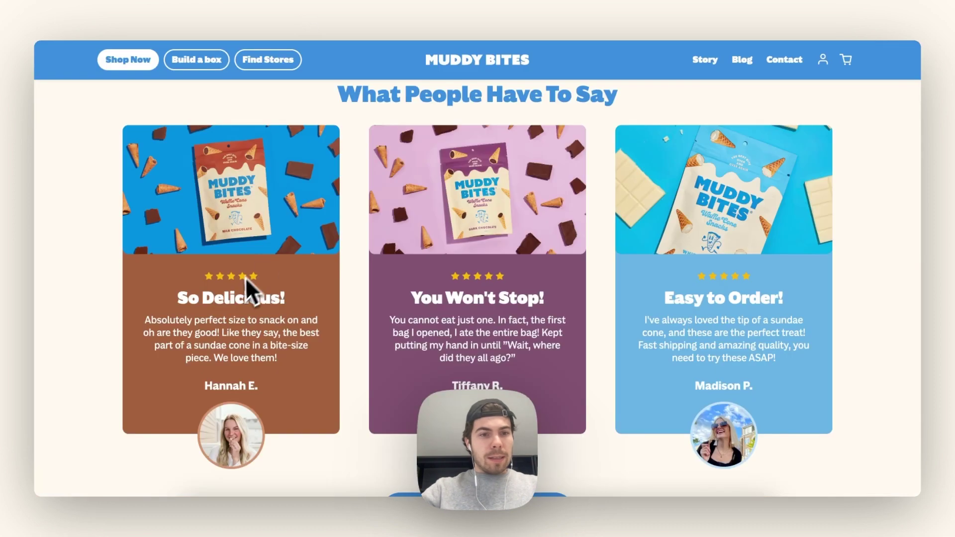
{"action": "double_click", "coordinate": [238, 293]}
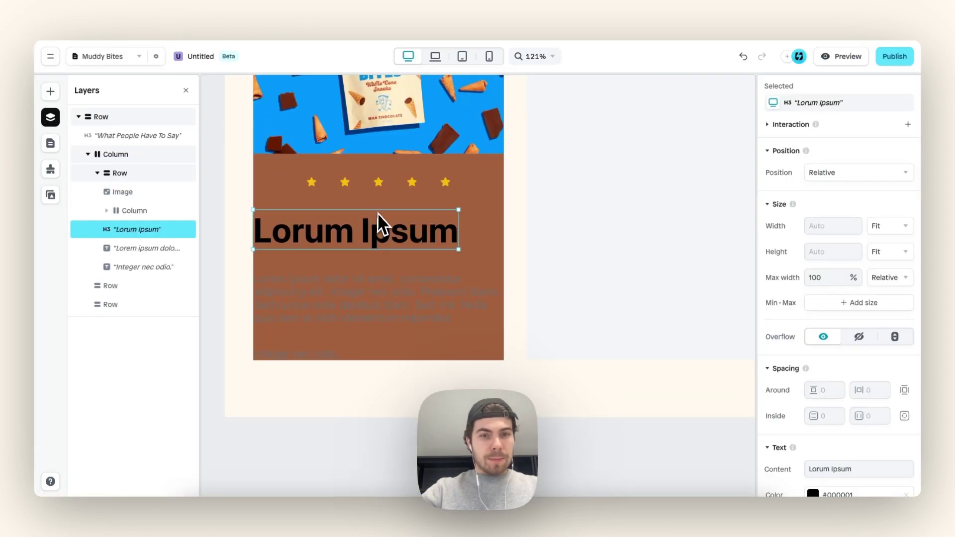
{"action": "double_click", "coordinate": [379, 222]}
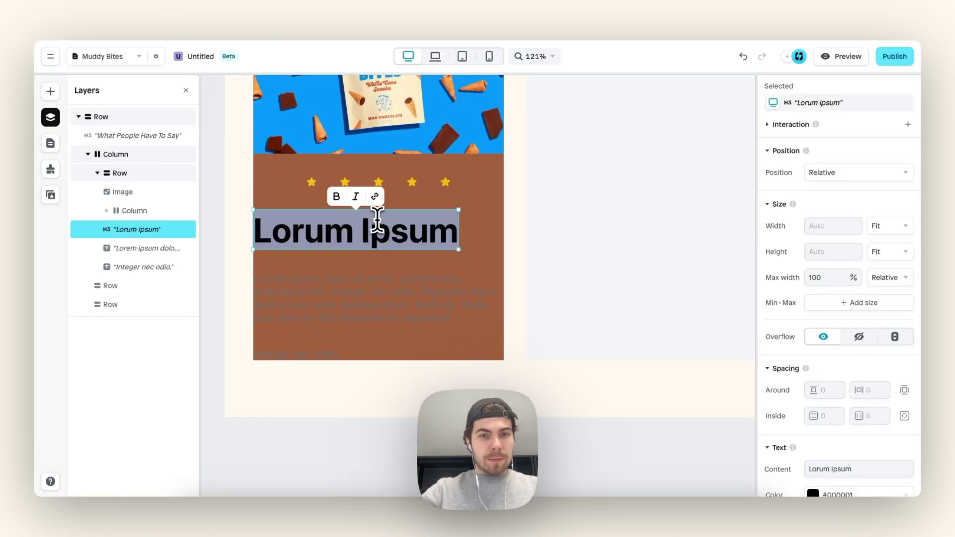
{"action": "type", "text": "So Delicious!"}
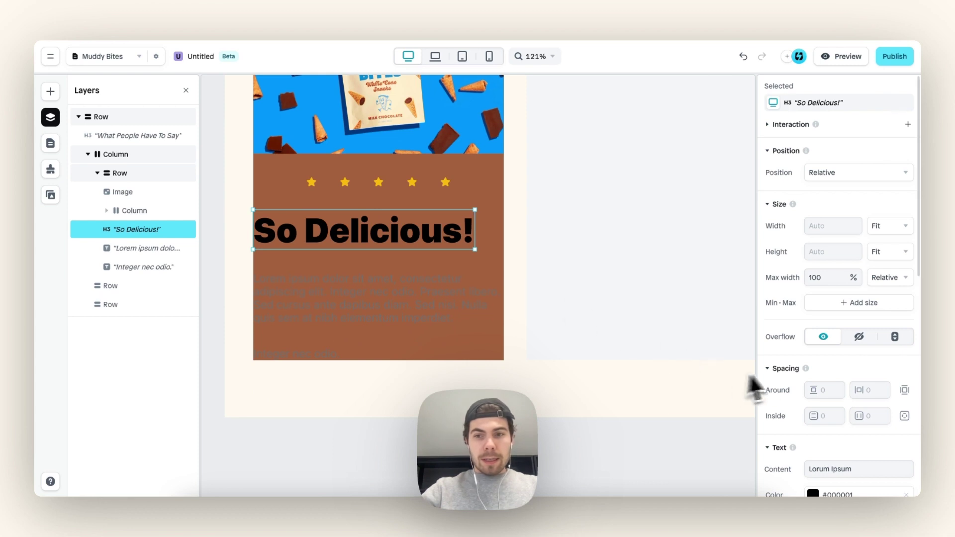
Set the "So Delicious!" heading's color to white (#FFFFFF) and its font size to 30 px
{"action": "scroll", "coordinate": [828, 364], "scroll_direction": "down", "scroll_amount": 3}
{"action": "left_click", "coordinate": [813, 355]}
{"action": "left_click_drag", "start_coordinate": [684, 335], "coordinate": [595, 249]}
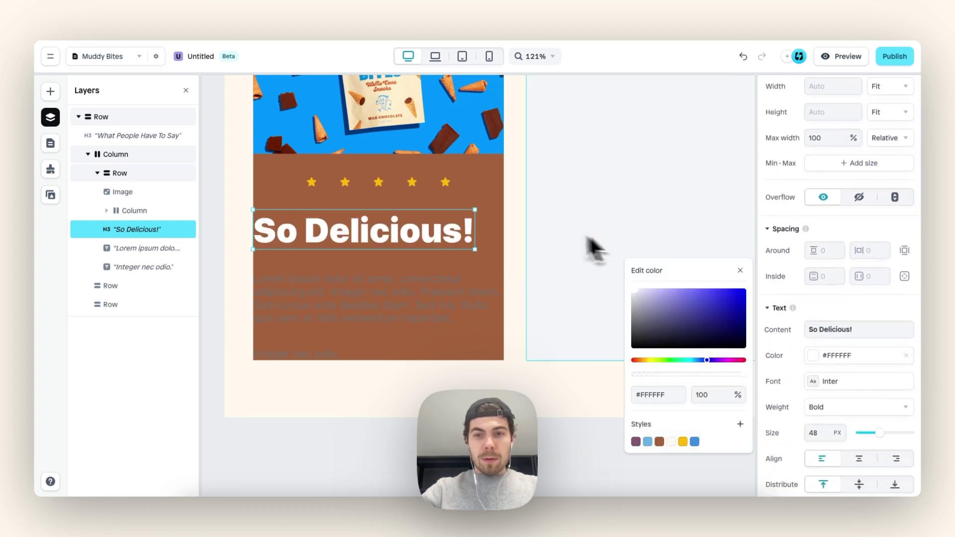
{"action": "scroll", "coordinate": [803, 392], "scroll_direction": "down", "scroll_amount": 3}
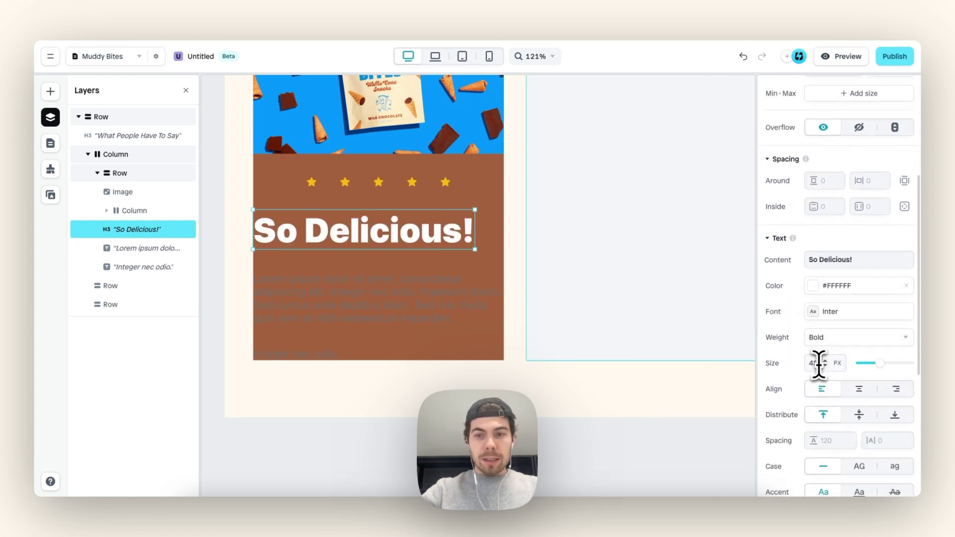
{"action": "type", "text": "36"}
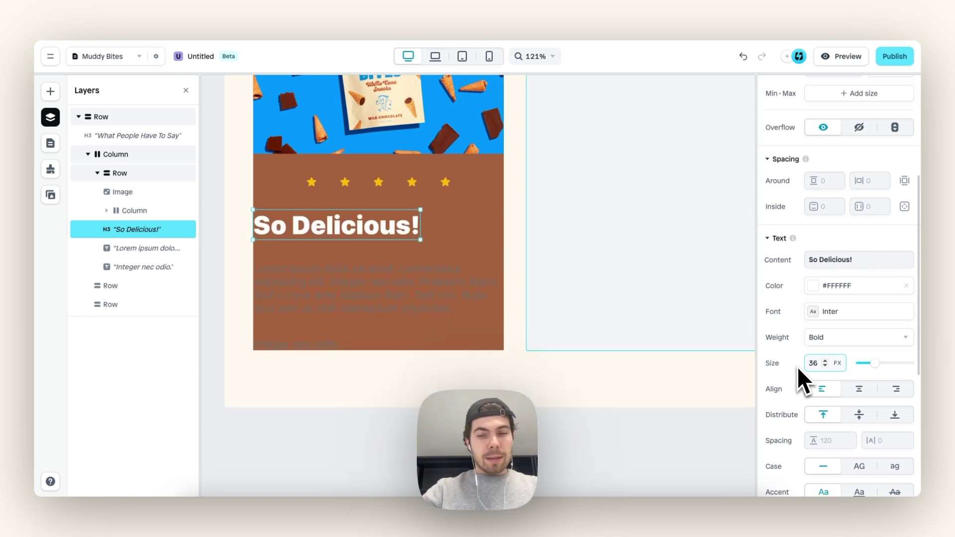
{"action": "key", "text": "BackSpace"}
{"action": "type", "text": "0"}
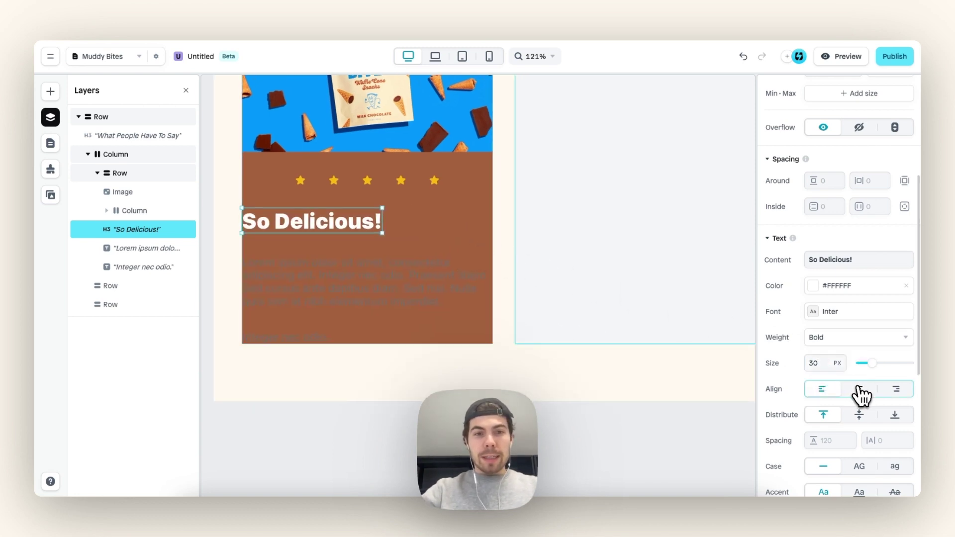
Center-align the "So Delicious!" heading and set its width to Fill
{"action": "scroll", "coordinate": [896, 232], "scroll_direction": "up", "scroll_amount": 5}
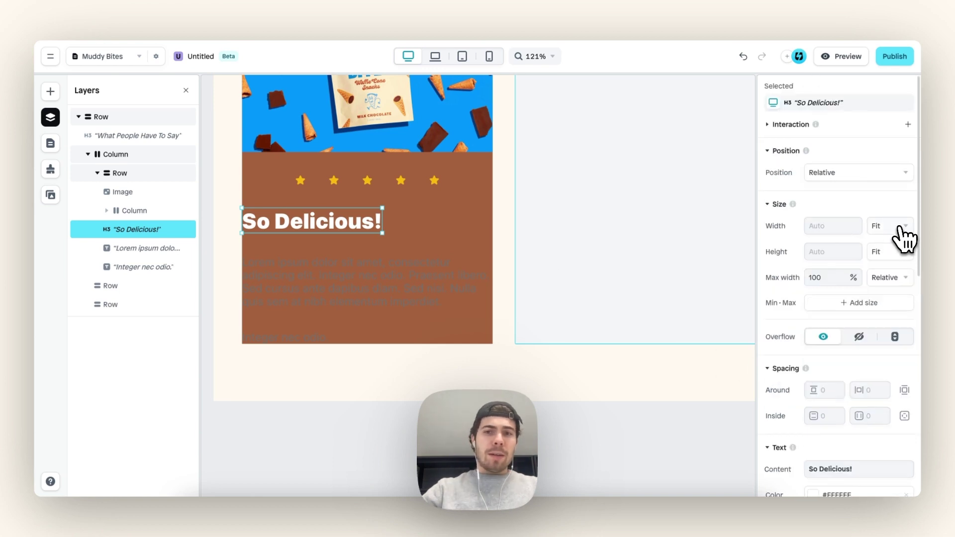
{"action": "left_click", "coordinate": [903, 227]}
{"action": "left_click", "coordinate": [895, 248]}
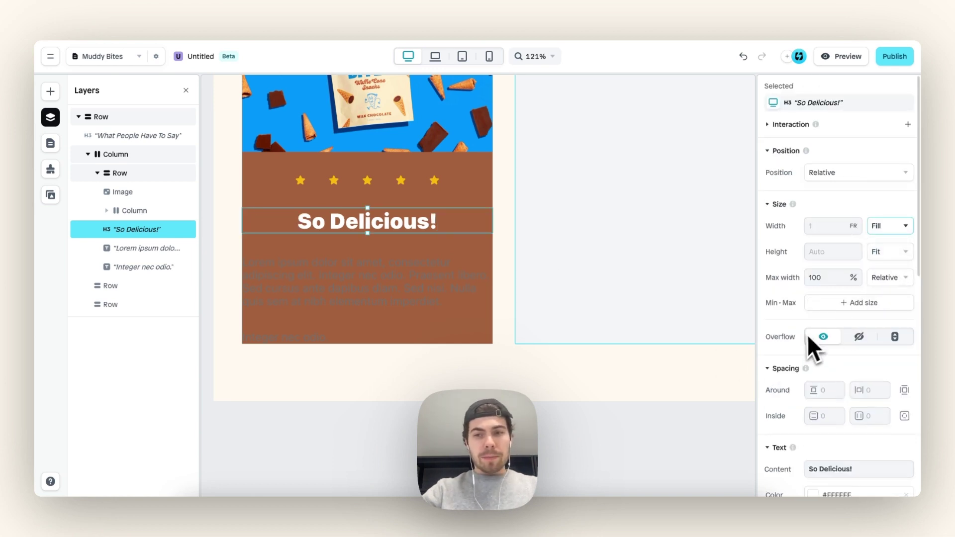
Color the placeholder paragraph under the heading white (#FFFFFF) and center-align its text
{"action": "left_click", "coordinate": [431, 274]}
{"action": "scroll", "coordinate": [827, 338], "scroll_direction": "down", "scroll_amount": 5}
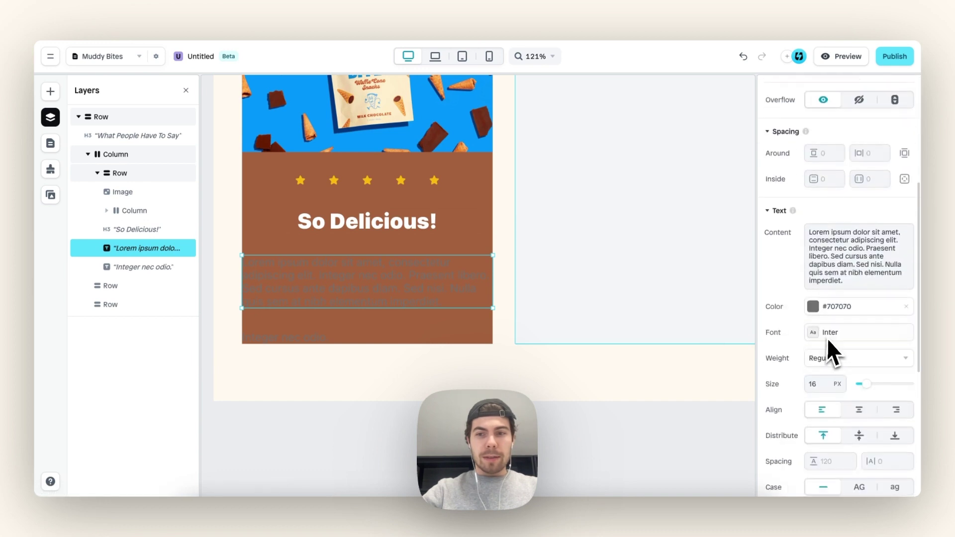
{"action": "left_click", "coordinate": [813, 306]}
{"action": "left_click_drag", "start_coordinate": [711, 294], "coordinate": [531, 186]}
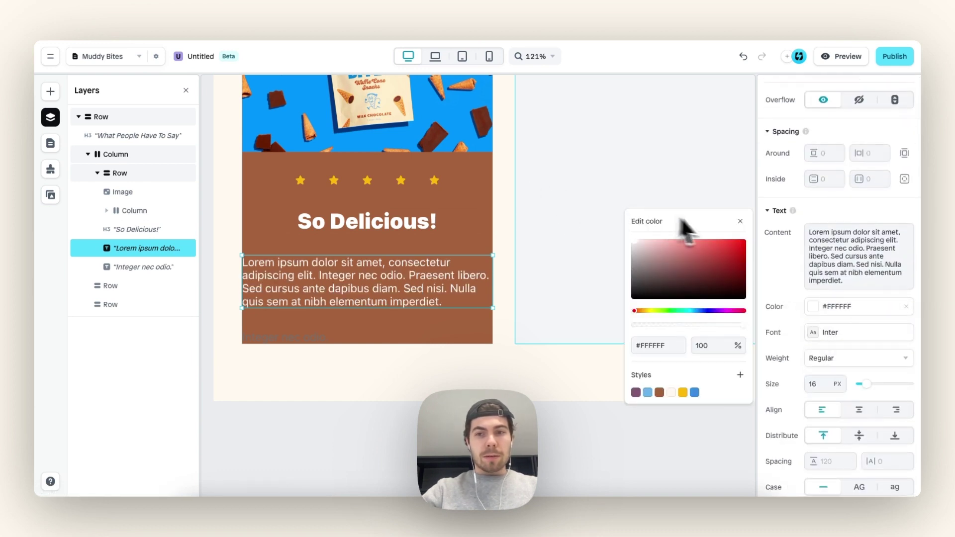
{"action": "left_click", "coordinate": [740, 221]}
{"action": "scroll", "coordinate": [859, 374], "scroll_direction": "down", "scroll_amount": 2}
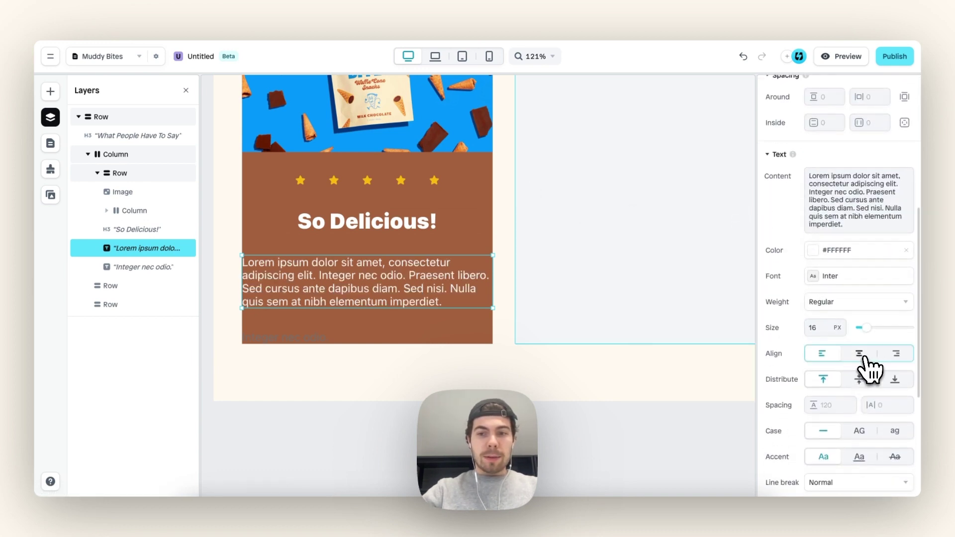
{"action": "left_click", "coordinate": [864, 357]}
{"action": "scroll", "coordinate": [498, 311], "scroll_direction": "down", "scroll_amount": 1}
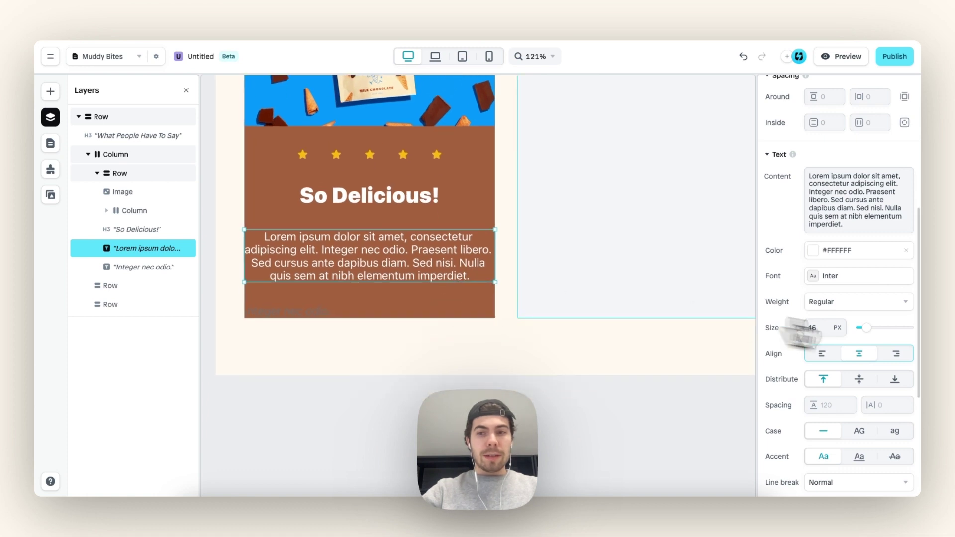
Copy the "So Delicious!" review text from the reference website and replace the first card's placeholder paragraph with it
{"action": "left_click", "coordinate": [334, 15]}
{"action": "triple_click", "coordinate": [255, 338]}
{"action": "key", "text": "ctrl+c"}
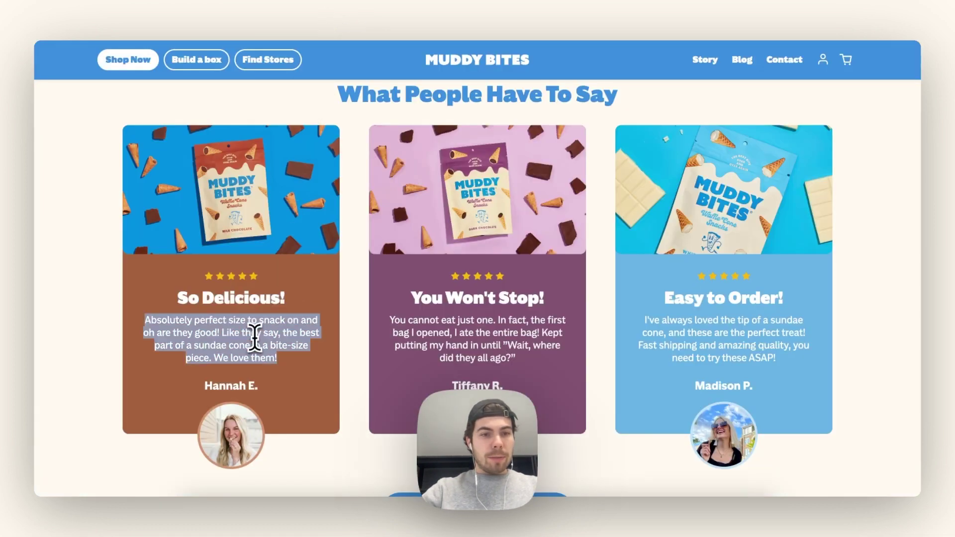
{"action": "left_click", "coordinate": [155, 16]}
{"action": "triple_click", "coordinate": [391, 249]}
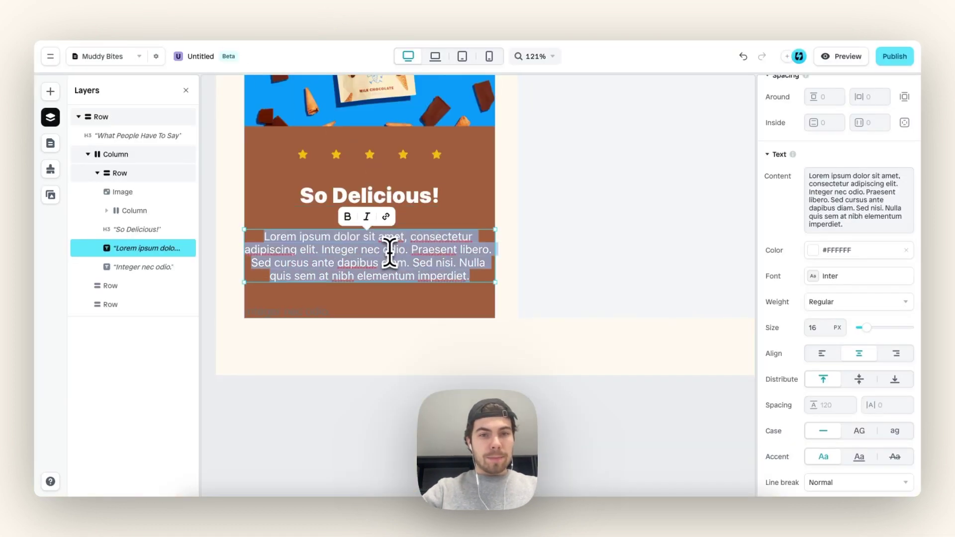
{"action": "key", "text": "ctrl+v"}
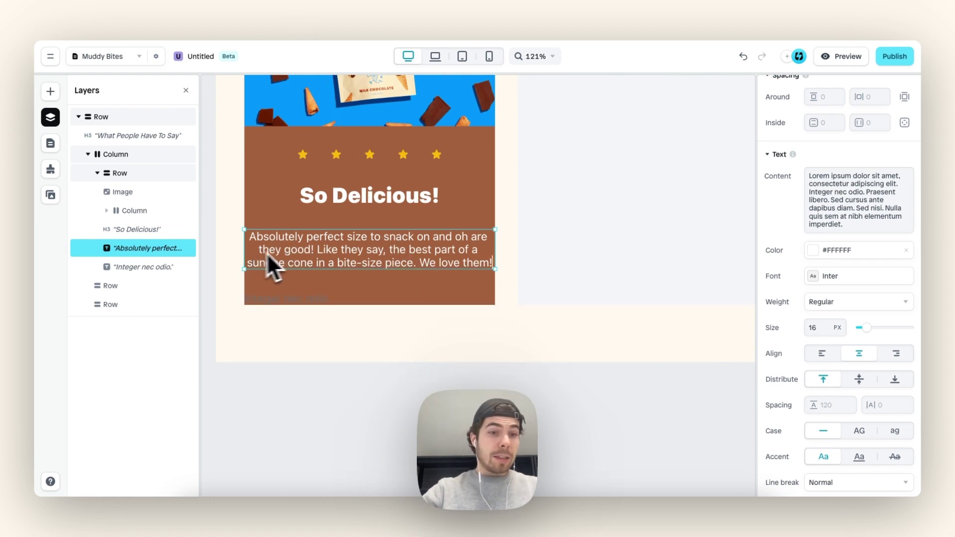
Set the review paragraph's horizontal inside spacing to 20
{"action": "scroll", "coordinate": [842, 407], "scroll_direction": "down", "scroll_amount": 5}
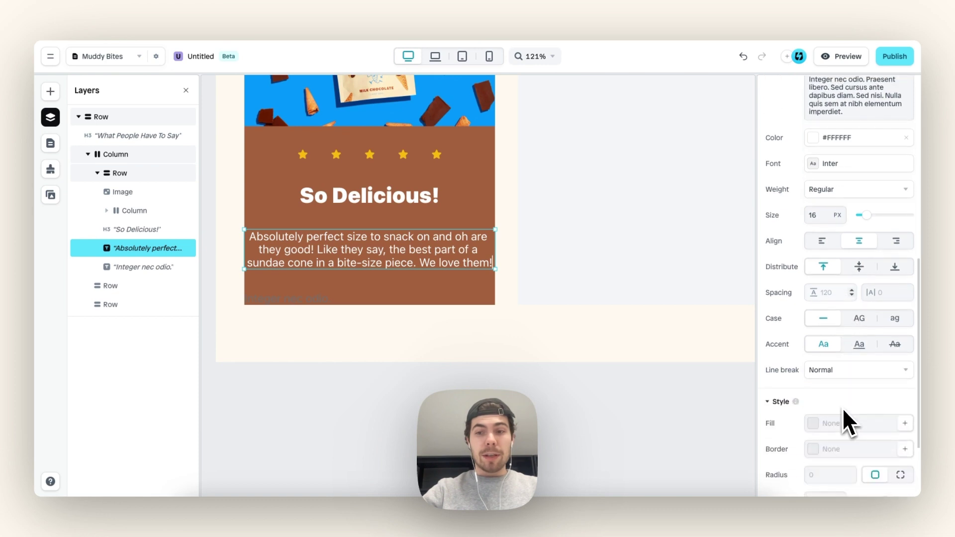
{"action": "scroll", "coordinate": [840, 402], "scroll_direction": "up", "scroll_amount": 6}
{"action": "scroll", "coordinate": [822, 357], "scroll_direction": "up", "scroll_amount": 3}
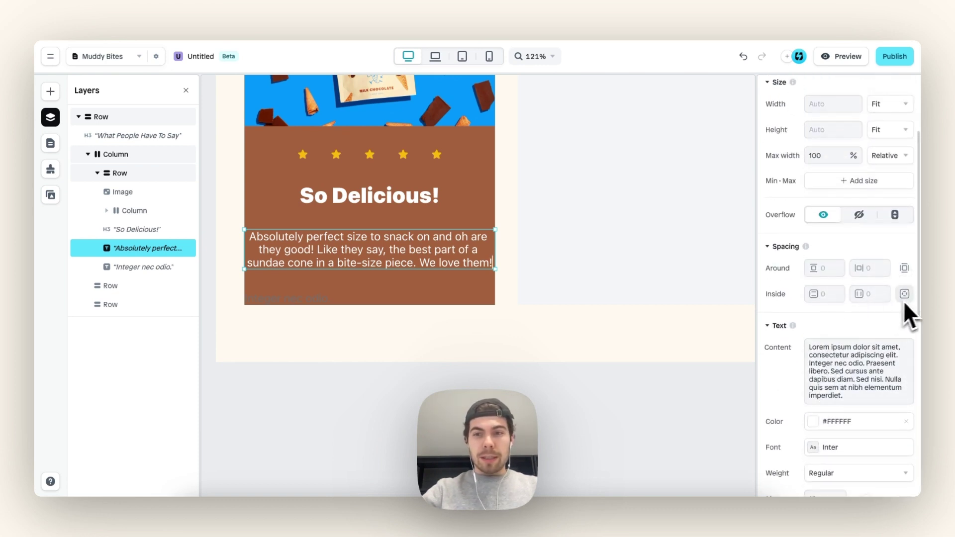
{"action": "left_click", "coordinate": [873, 298]}
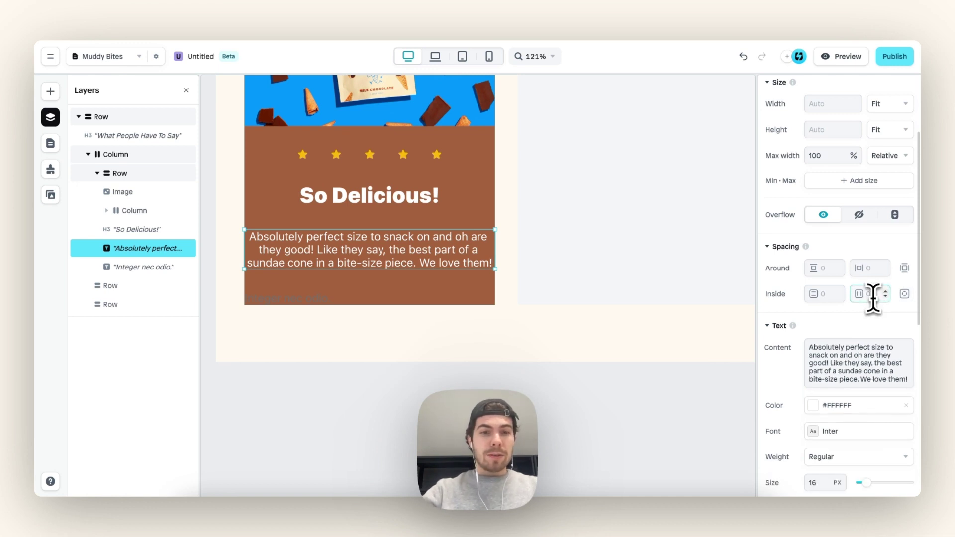
{"action": "type", "text": "20"}
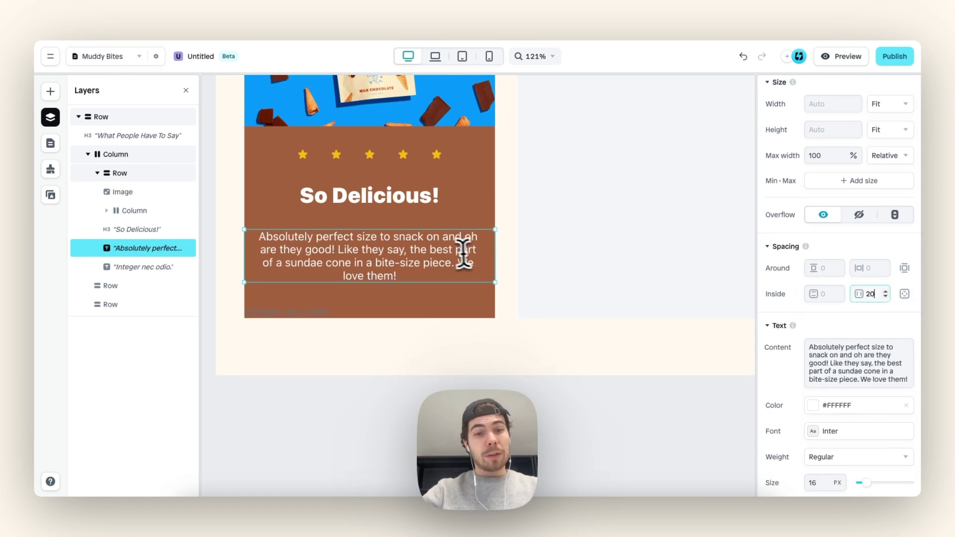
{"action": "scroll", "coordinate": [485, 245], "scroll_direction": "up", "scroll_amount": 3}
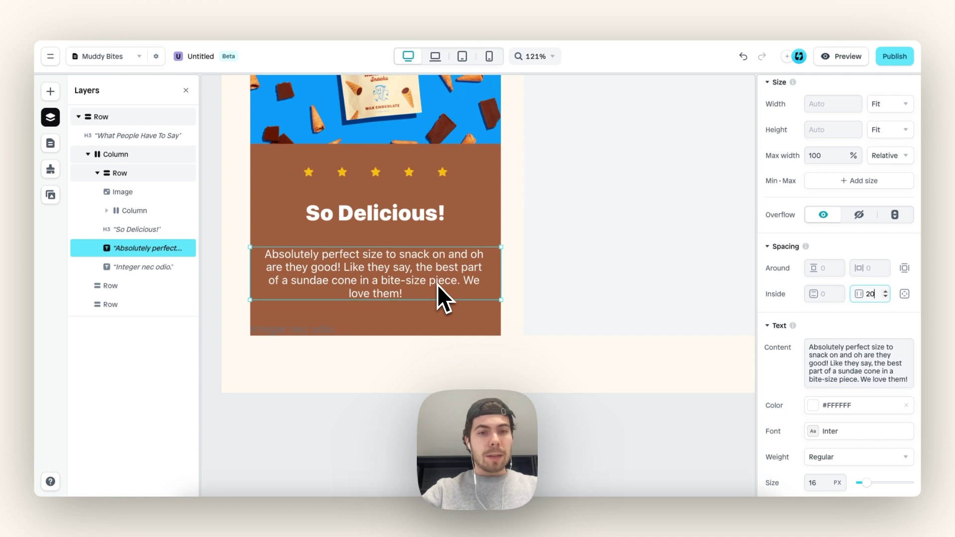
Color the short placeholder text below the review paragraph white (#FFFFFF)
{"action": "left_click", "coordinate": [311, 331]}
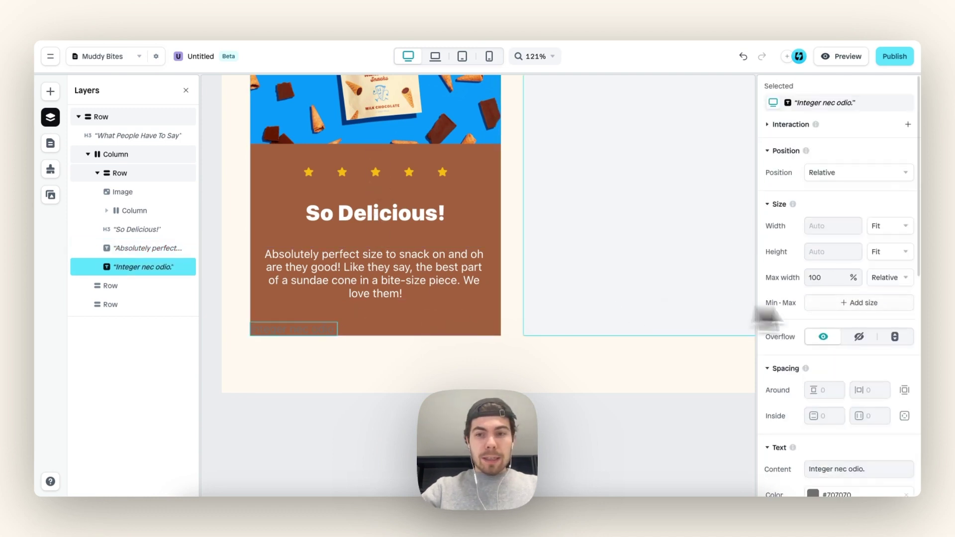
{"action": "scroll", "coordinate": [865, 328], "scroll_direction": "down", "scroll_amount": 3}
{"action": "left_click", "coordinate": [814, 334]}
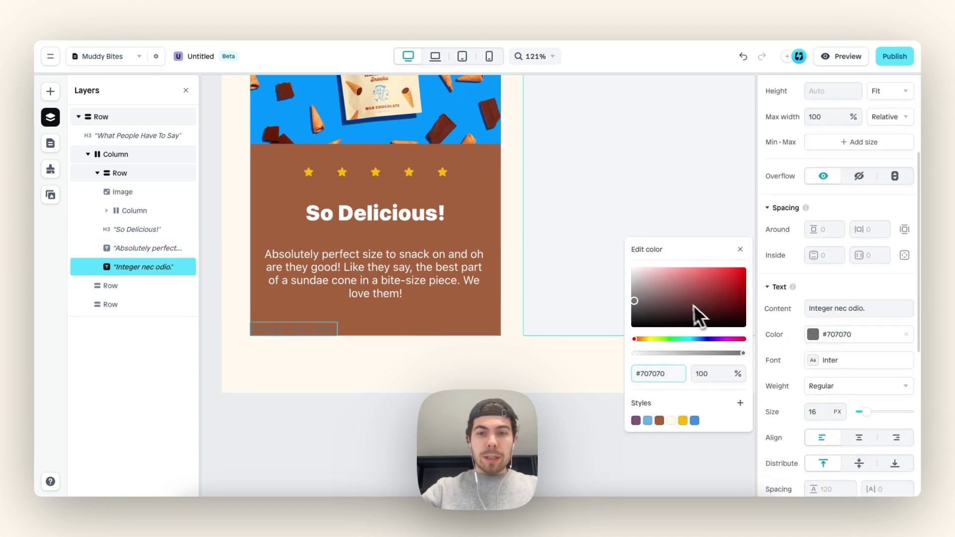
{"action": "left_click_drag", "start_coordinate": [694, 305], "coordinate": [560, 216]}
{"action": "left_click", "coordinate": [741, 249]}
Center-align the short placeholder text below the review and set its width to Fill
{"action": "scroll", "coordinate": [819, 340], "scroll_direction": "down", "scroll_amount": 2}
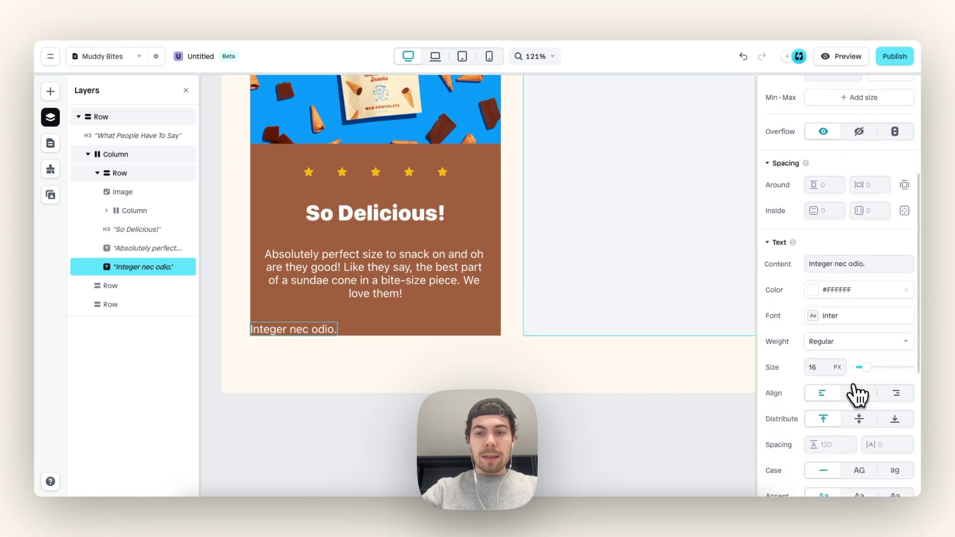
{"action": "scroll", "coordinate": [852, 323], "scroll_direction": "up", "scroll_amount": 5}
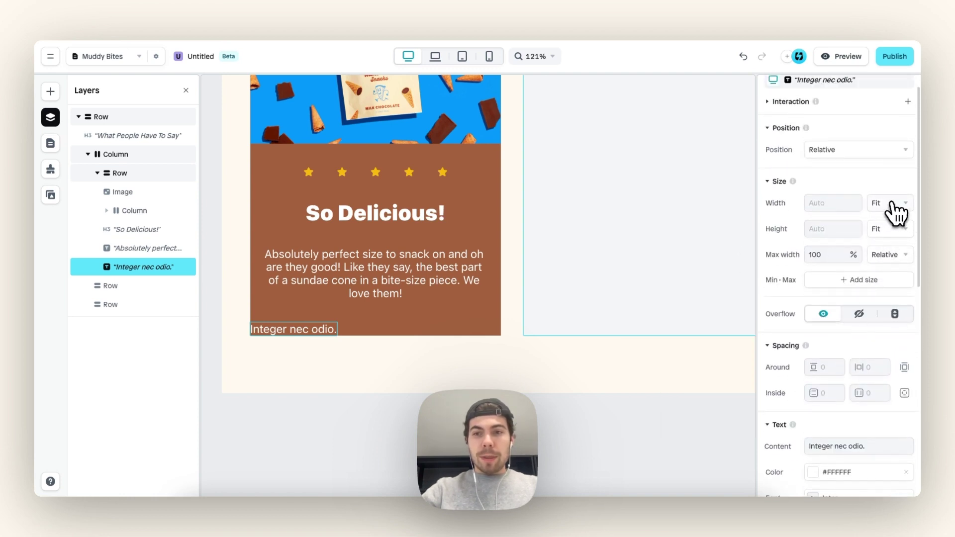
{"action": "left_click", "coordinate": [892, 225]}
Replace the short placeholder text with the first reviewer's name from the reference website
{"action": "left_click", "coordinate": [309, 39]}
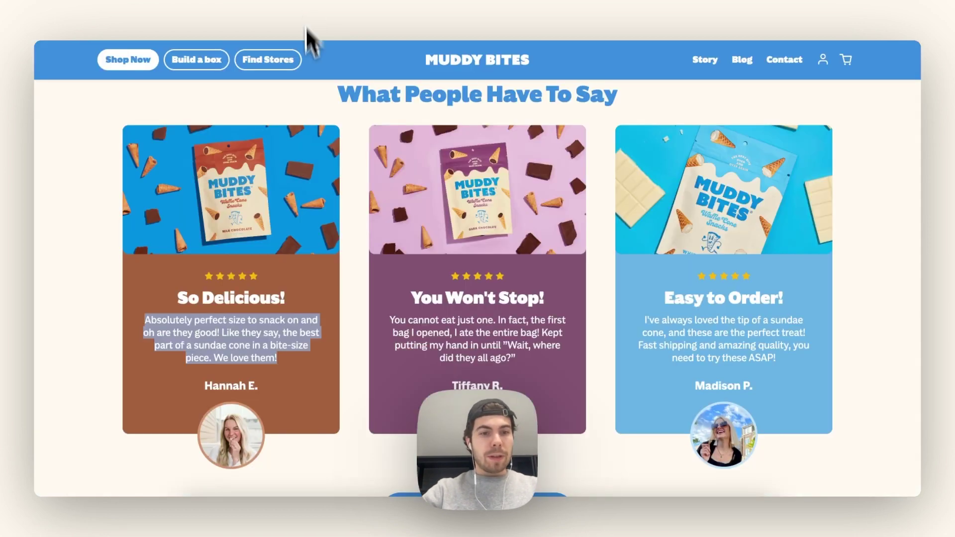
{"action": "left_click", "coordinate": [240, 386]}
{"action": "left_click", "coordinate": [189, 15]}
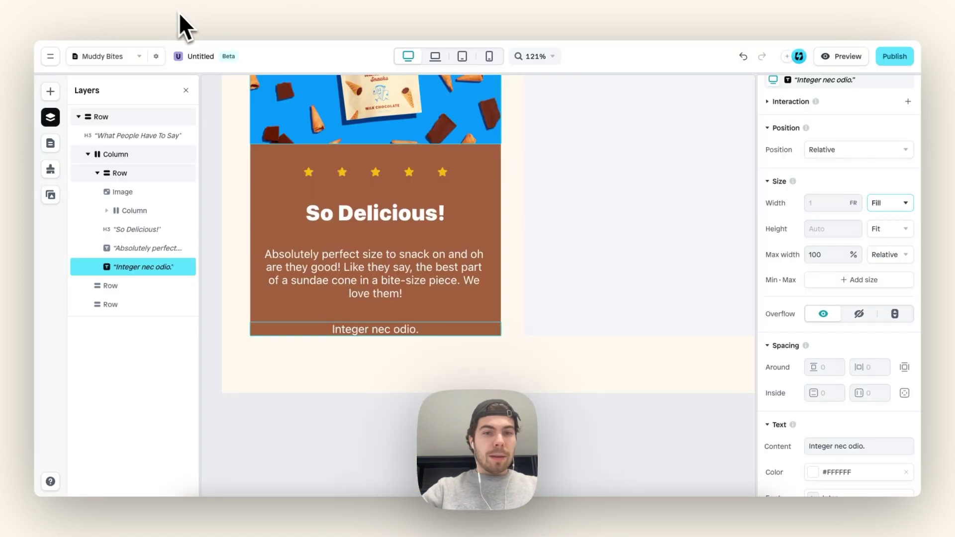
{"action": "double_click", "coordinate": [386, 330]}
{"action": "type", "text": "Hannah E."}
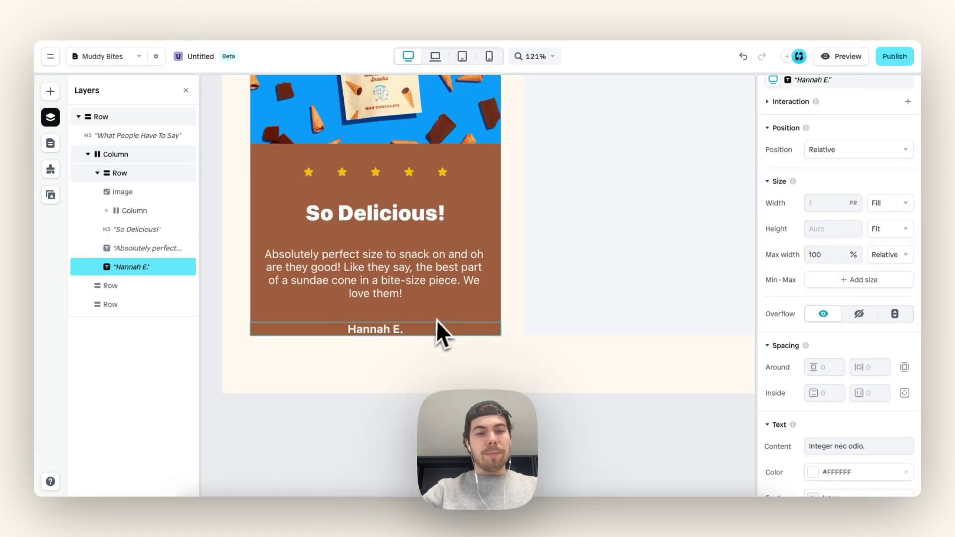
Set the horizontal and vertical gap of the star icon column to 16
{"action": "scroll", "coordinate": [464, 269], "scroll_direction": "down", "scroll_amount": 5}
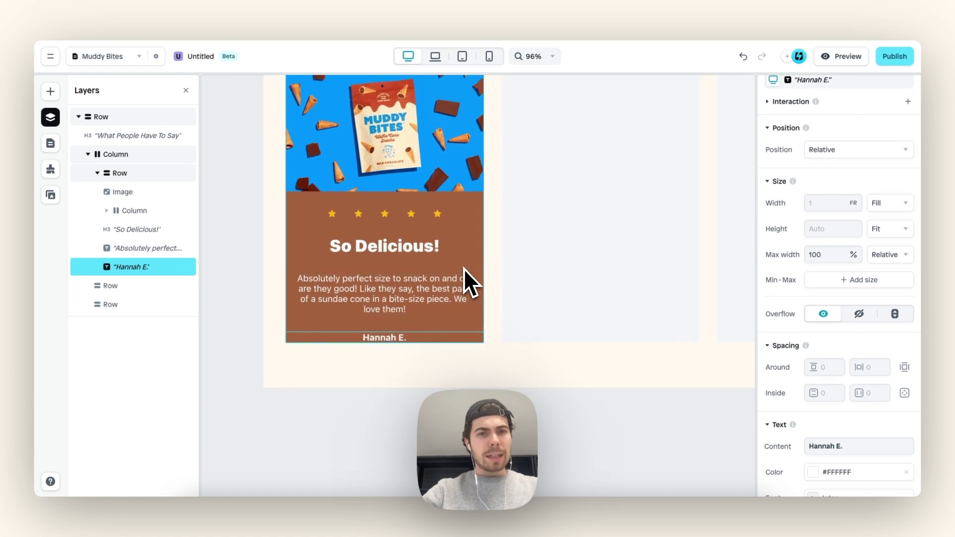
{"action": "left_click", "coordinate": [418, 237]}
{"action": "scroll", "coordinate": [415, 237], "scroll_direction": "up", "scroll_amount": 4}
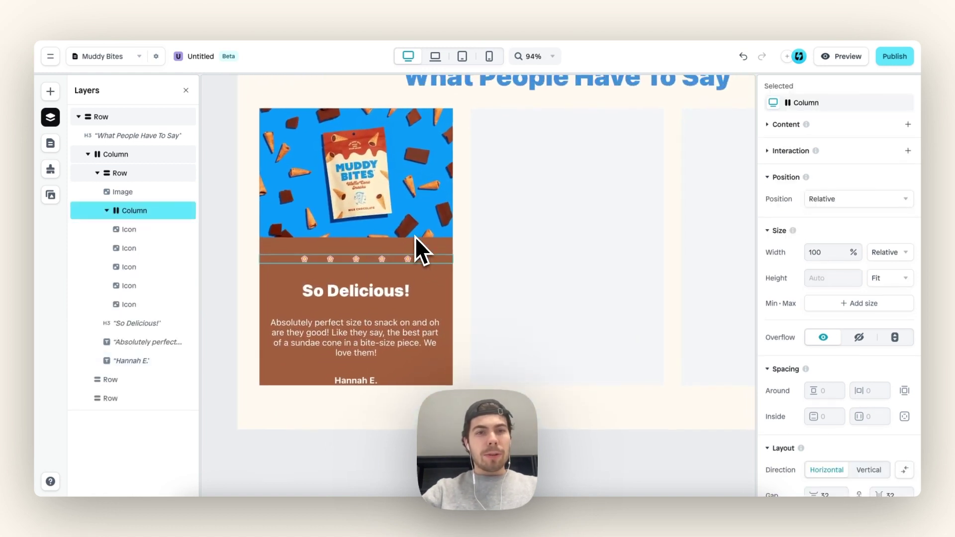
{"action": "scroll", "coordinate": [381, 247], "scroll_direction": "up", "scroll_amount": 5}
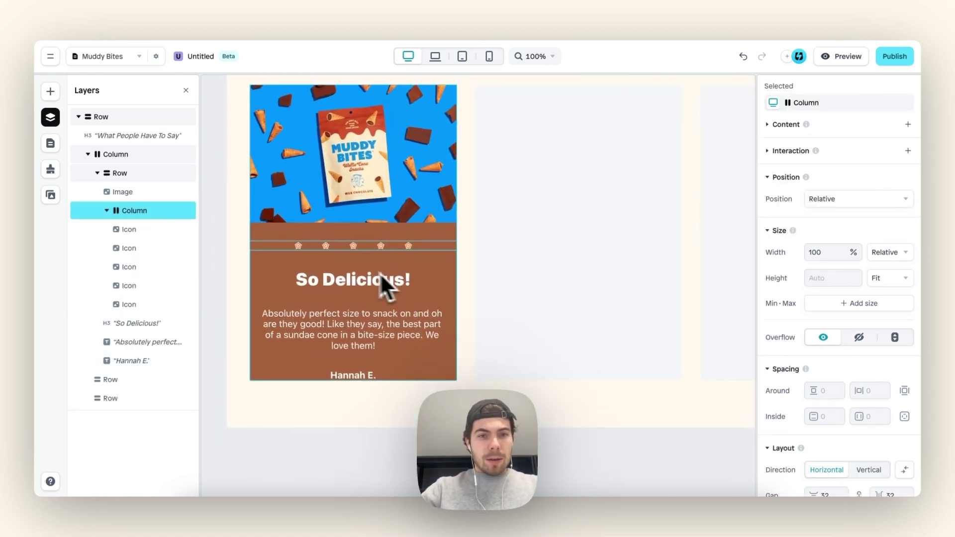
{"action": "scroll", "coordinate": [848, 352], "scroll_direction": "down", "scroll_amount": 3}
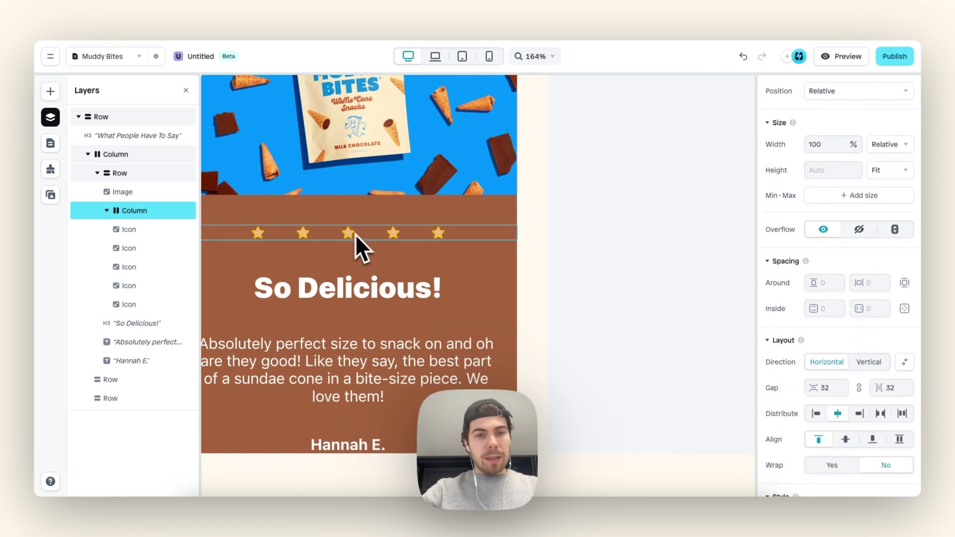
{"action": "scroll", "coordinate": [821, 341], "scroll_direction": "down", "scroll_amount": 2}
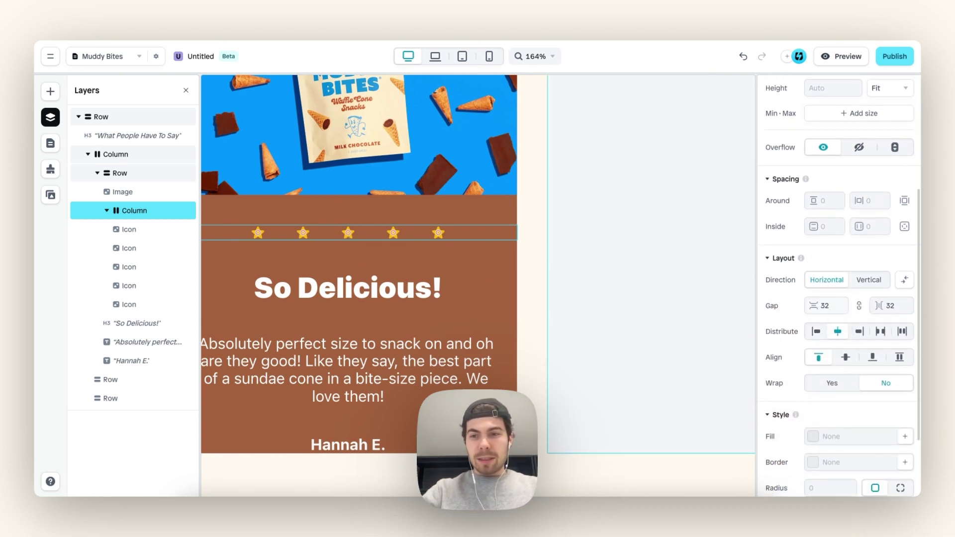
{"action": "left_click", "coordinate": [896, 306]}
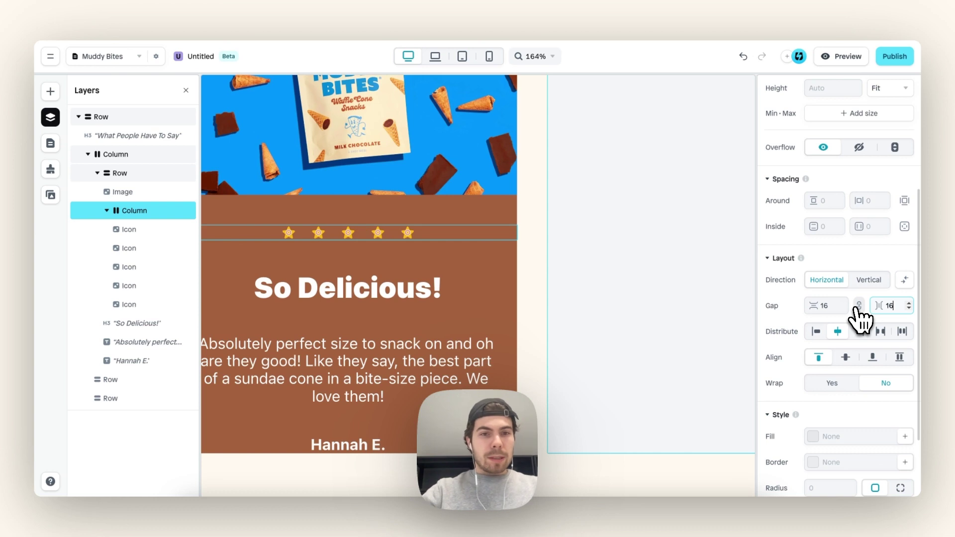
Set the first review card row's linked layout gap to 16
{"action": "scroll", "coordinate": [485, 271], "scroll_direction": "down", "scroll_amount": 5}
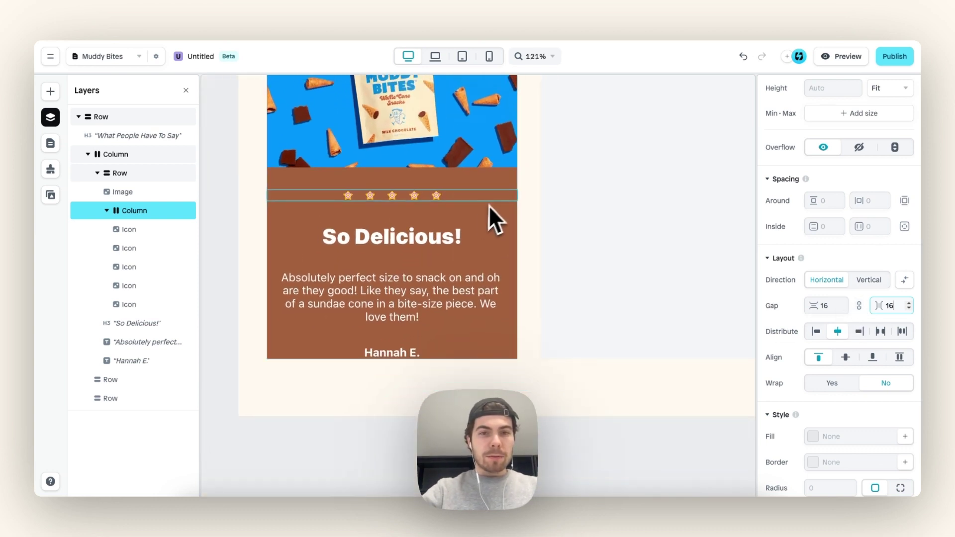
{"action": "scroll", "coordinate": [488, 205], "scroll_direction": "down", "scroll_amount": 4}
{"action": "left_click", "coordinate": [495, 187]}
{"action": "scroll", "coordinate": [495, 189], "scroll_direction": "right", "scroll_amount": 2}
{"action": "left_click", "coordinate": [495, 196]}
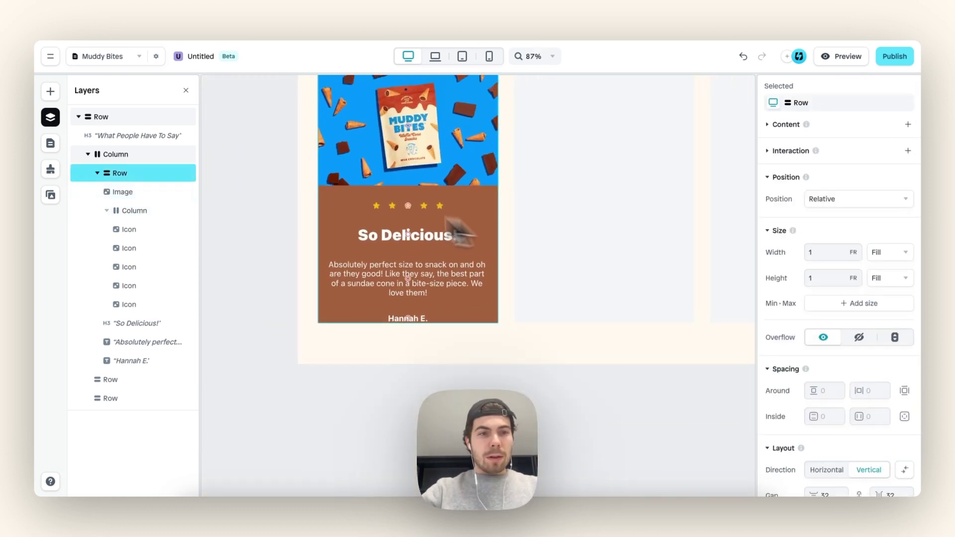
{"action": "scroll", "coordinate": [529, 273], "scroll_direction": "up", "scroll_amount": 2}
{"action": "scroll", "coordinate": [440, 260], "scroll_direction": "right", "scroll_amount": 1}
{"action": "scroll", "coordinate": [872, 377], "scroll_direction": "down", "scroll_amount": 1}
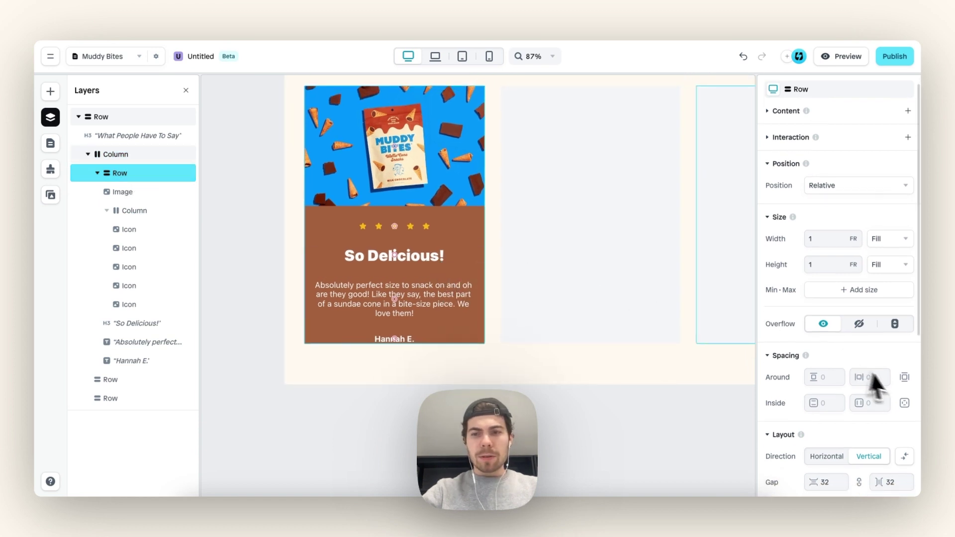
{"action": "scroll", "coordinate": [872, 378], "scroll_direction": "down", "scroll_amount": 3}
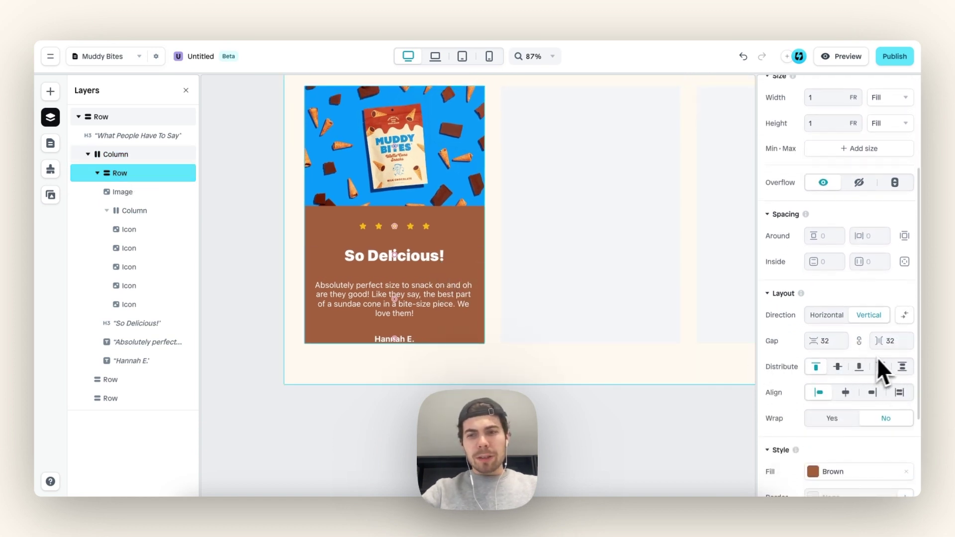
{"action": "left_click_drag", "start_coordinate": [830, 342], "coordinate": [802, 343]}
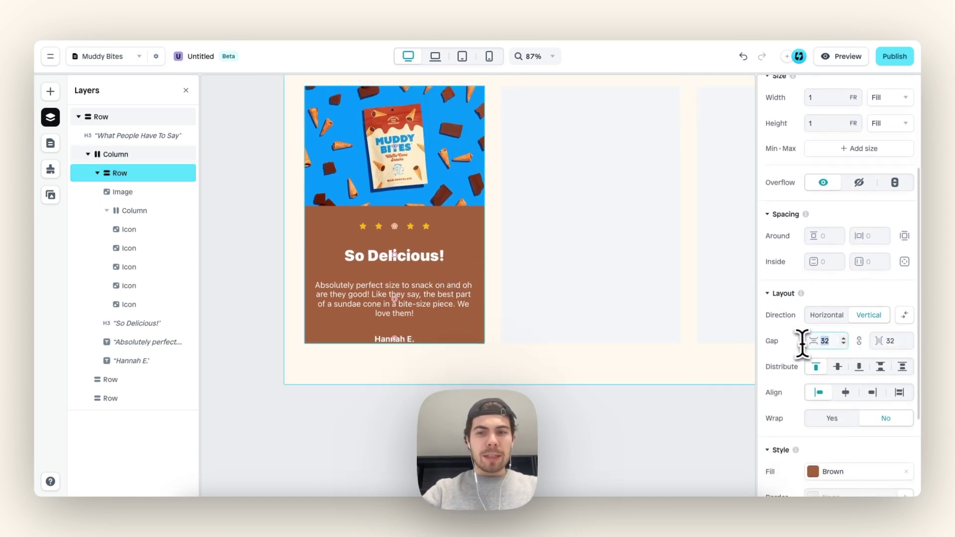
{"action": "type", "text": "16"}
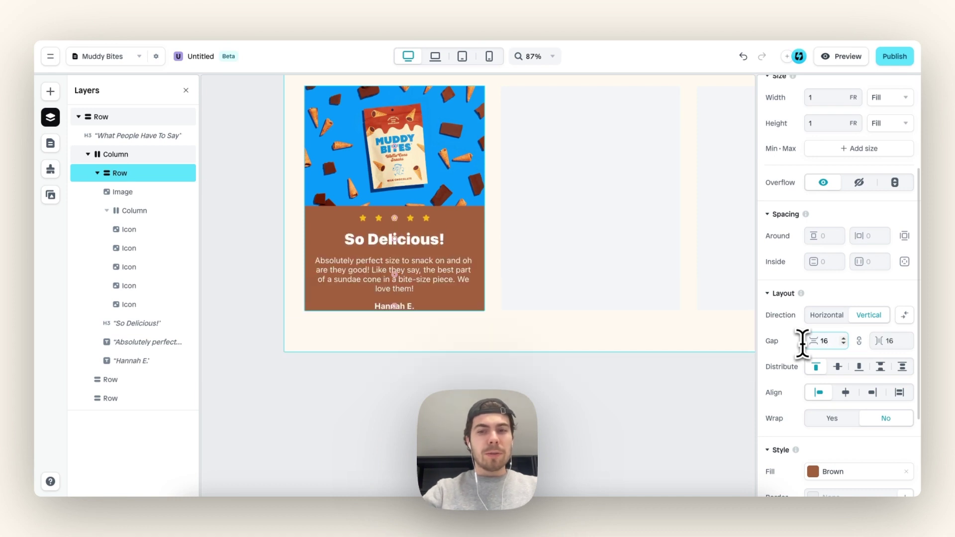
Give the star icon column individual inside spacing with 16 at the top
{"action": "scroll", "coordinate": [408, 234], "scroll_direction": "up", "scroll_amount": 4}
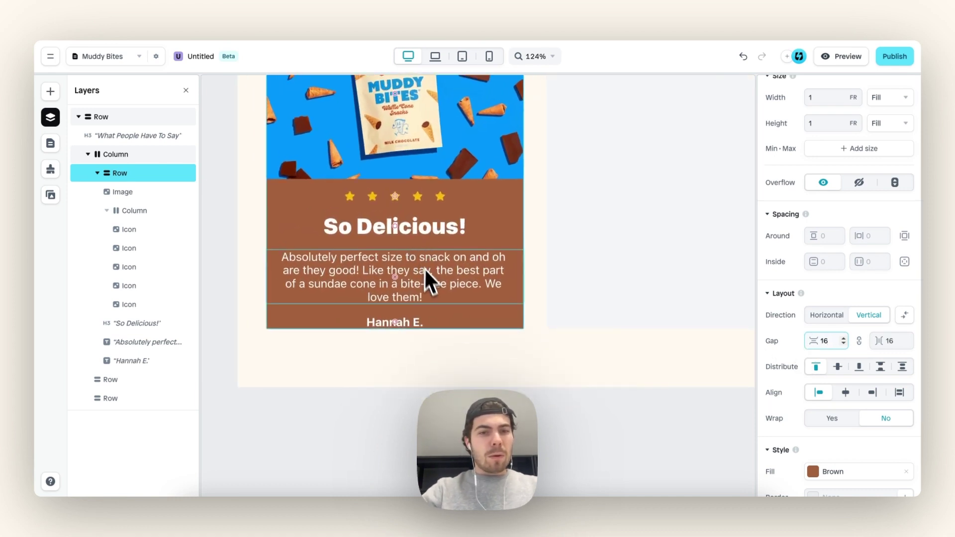
{"action": "left_click", "coordinate": [427, 274]}
{"action": "scroll", "coordinate": [431, 282], "scroll_direction": "down", "scroll_amount": 1}
{"action": "left_click", "coordinate": [431, 205]}
{"action": "scroll", "coordinate": [431, 206], "scroll_direction": "up", "scroll_amount": 1}
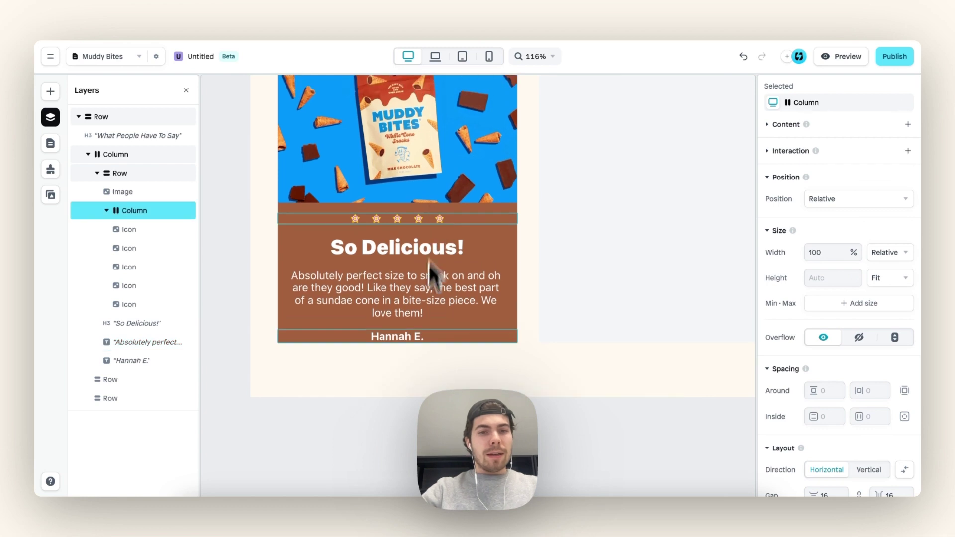
{"action": "scroll", "coordinate": [429, 264], "scroll_direction": "up", "scroll_amount": 2}
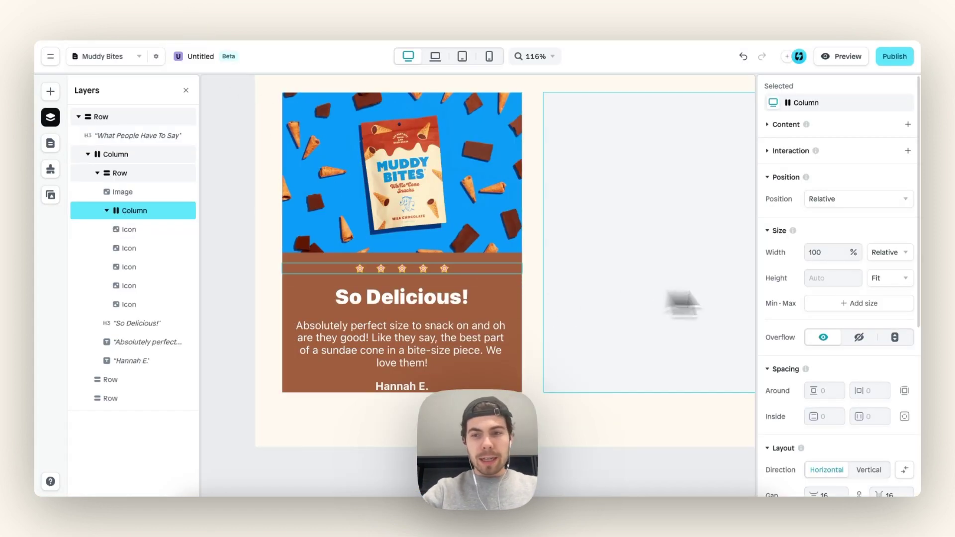
{"action": "scroll", "coordinate": [896, 345], "scroll_direction": "down", "scroll_amount": 2}
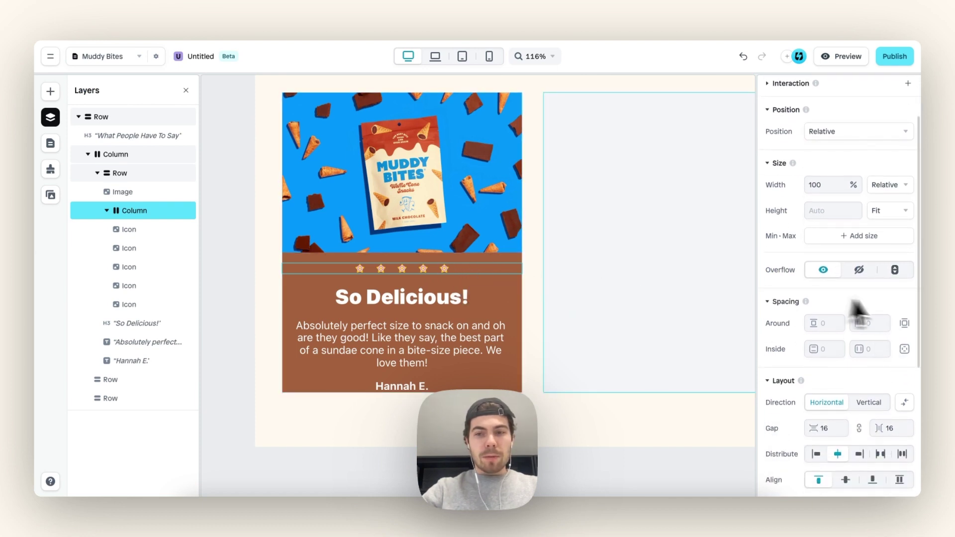
{"action": "scroll", "coordinate": [868, 349], "scroll_direction": "down", "scroll_amount": 1}
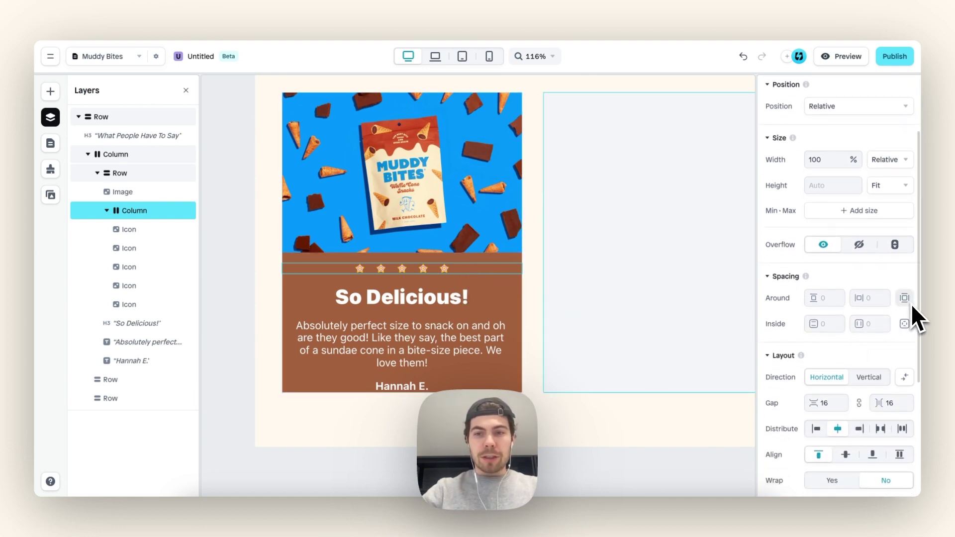
{"action": "left_click", "coordinate": [904, 324]}
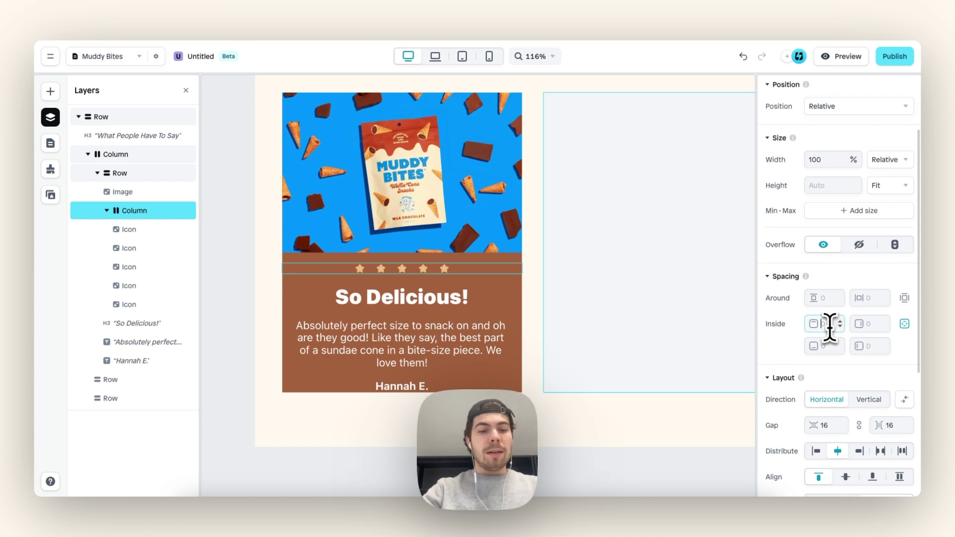
{"action": "type", "text": "16"}
{"action": "left_click", "coordinate": [497, 305]}
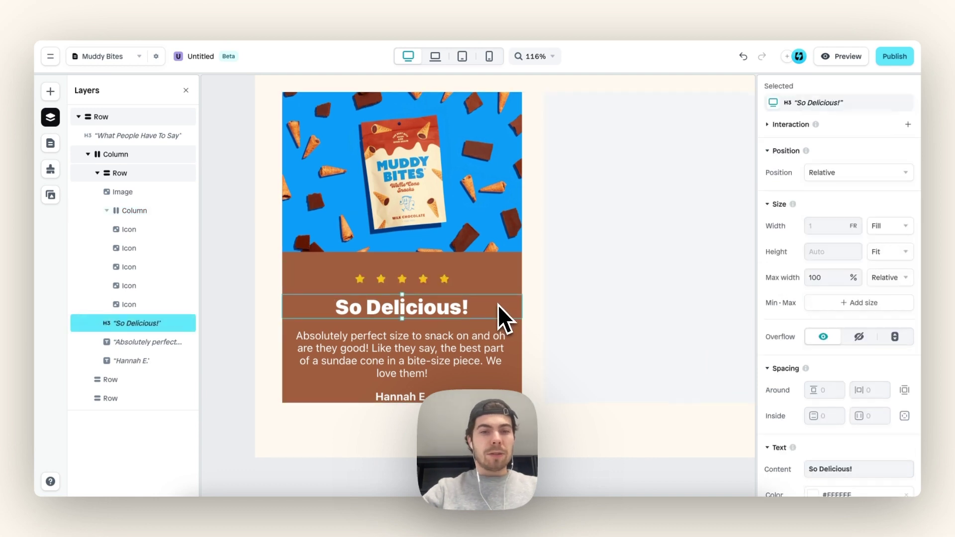
Round the first review card row's corners with a radius of 8
{"action": "scroll", "coordinate": [475, 294], "scroll_direction": "down", "scroll_amount": 3}
{"action": "left_click", "coordinate": [455, 306]}
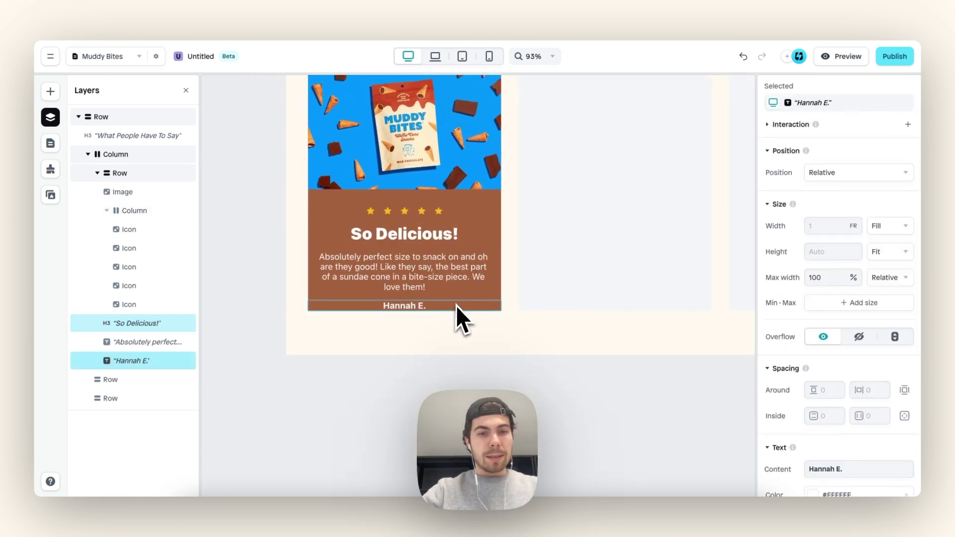
{"action": "scroll", "coordinate": [455, 308], "scroll_direction": "up", "scroll_amount": 3}
{"action": "left_click", "coordinate": [450, 187]}
{"action": "scroll", "coordinate": [841, 318], "scroll_direction": "down", "scroll_amount": 3}
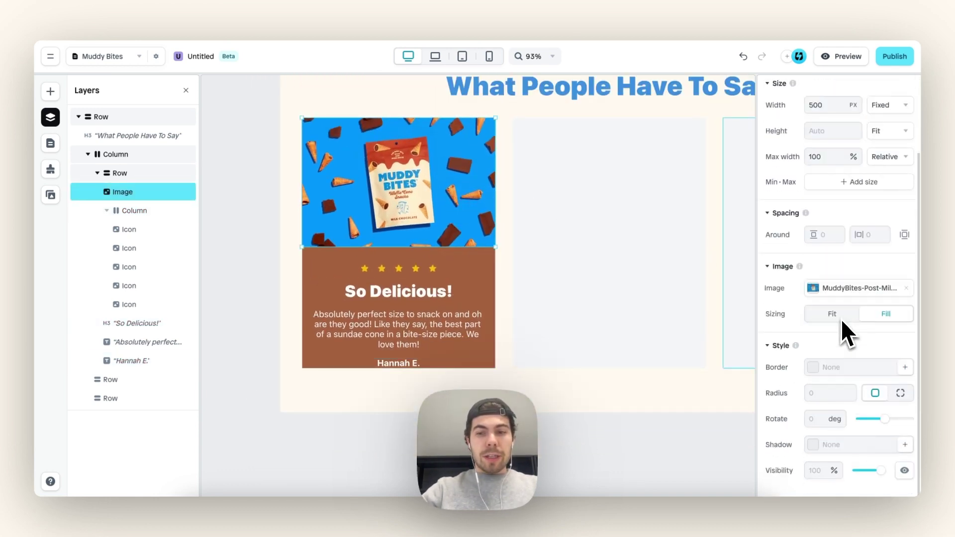
{"action": "left_click", "coordinate": [119, 178]}
{"action": "scroll", "coordinate": [873, 380], "scroll_direction": "down", "scroll_amount": 5}
{"action": "scroll", "coordinate": [874, 380], "scroll_direction": "down", "scroll_amount": 2}
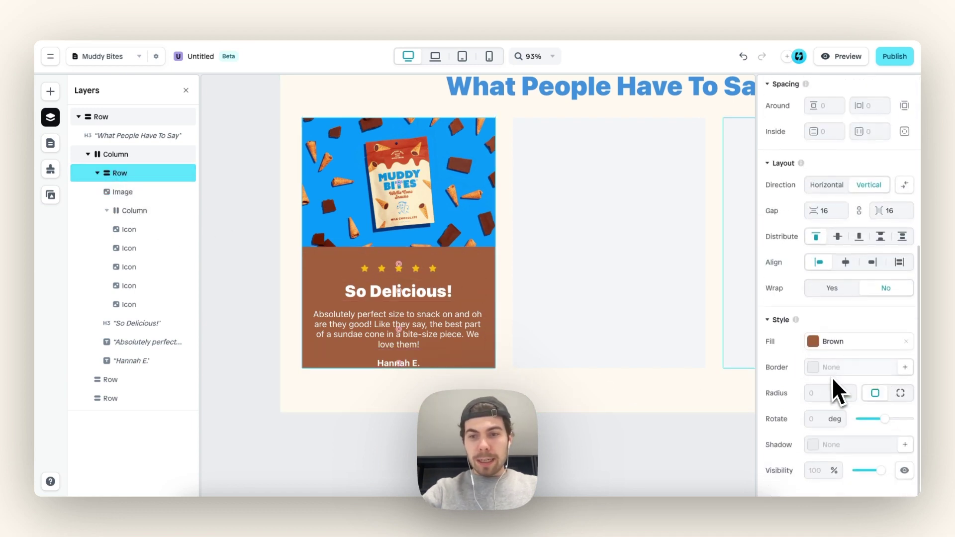
{"action": "left_click", "coordinate": [822, 393]}
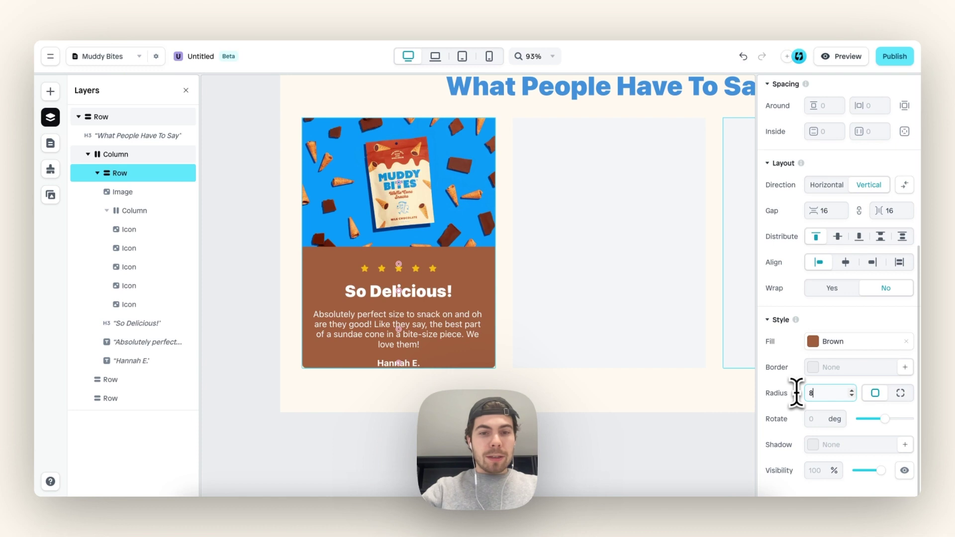
Round only the two top corners of the card's product image with a radius of 8
{"action": "scroll", "coordinate": [475, 331], "scroll_direction": "up", "scroll_amount": 5}
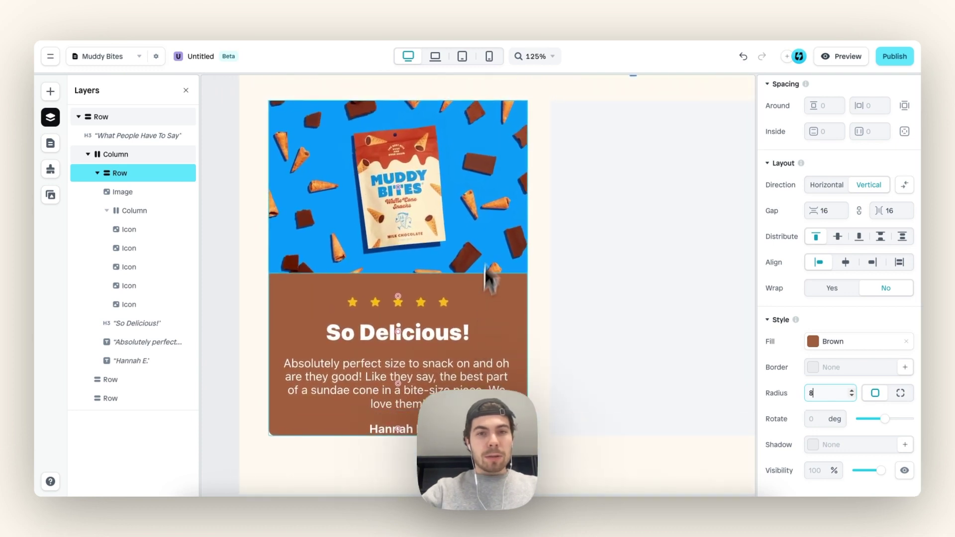
{"action": "left_click", "coordinate": [480, 209]}
{"action": "scroll", "coordinate": [863, 376], "scroll_direction": "down", "scroll_amount": 3}
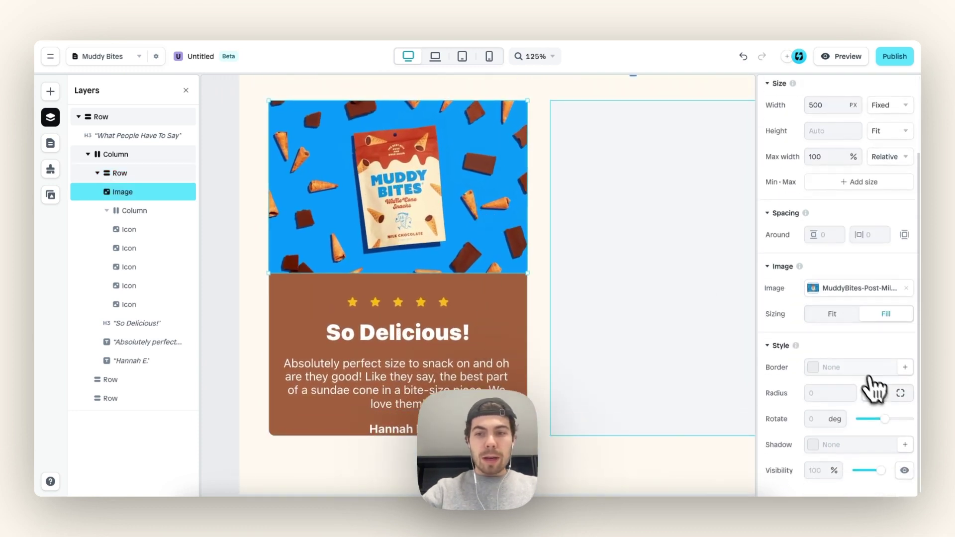
{"action": "left_click", "coordinate": [900, 393]}
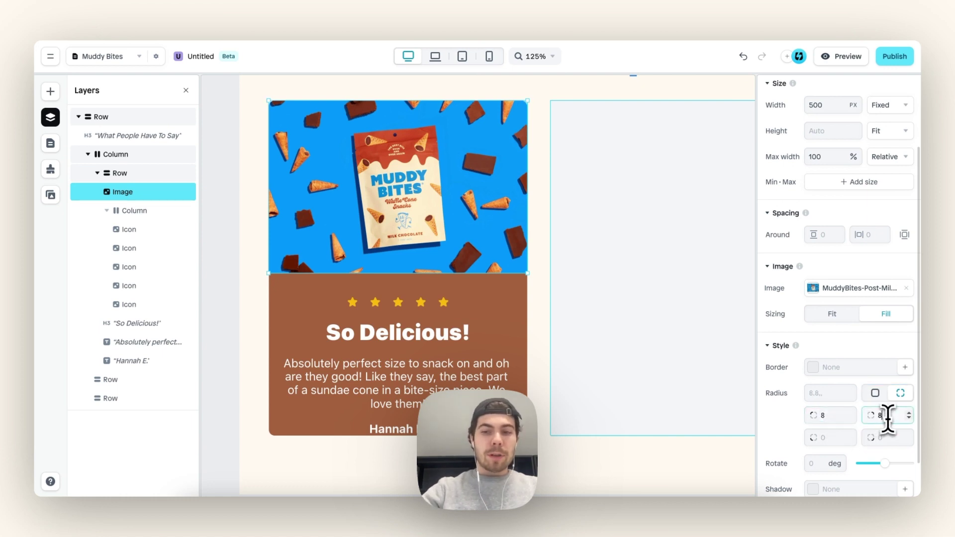
{"action": "left_click", "coordinate": [537, 349]}
Insert a new image element at the bottom of the first review card, below the reviewer's name
{"action": "scroll", "coordinate": [537, 349], "scroll_direction": "down", "scroll_amount": 4}
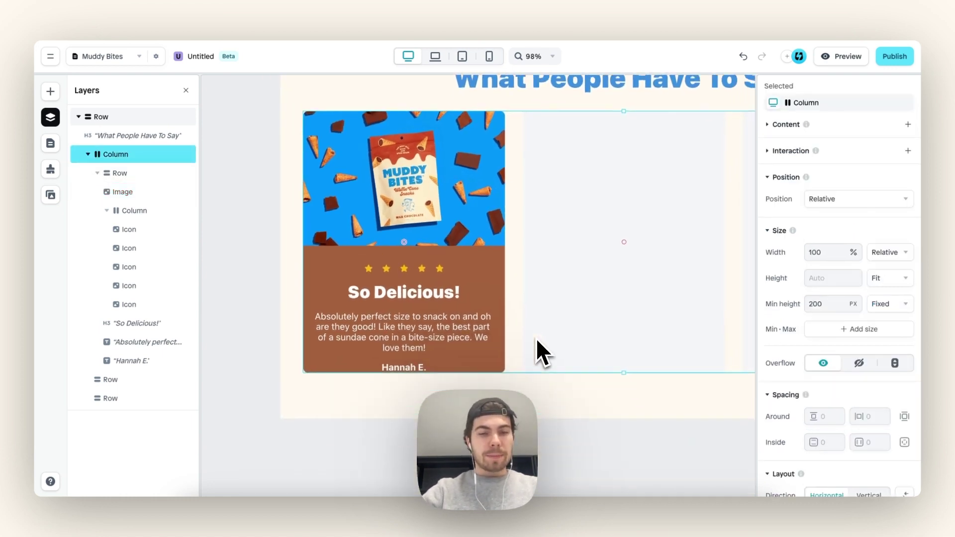
{"action": "left_click", "coordinate": [438, 292]}
{"action": "scroll", "coordinate": [437, 292], "scroll_direction": "up", "scroll_amount": 2}
{"action": "scroll", "coordinate": [437, 293], "scroll_direction": "down", "scroll_amount": 2}
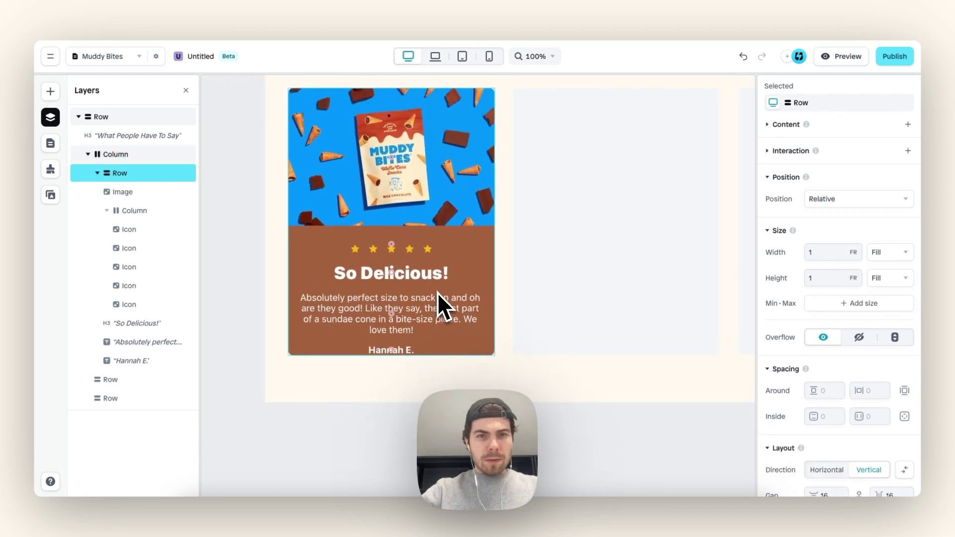
{"action": "scroll", "coordinate": [437, 292], "scroll_direction": "down", "scroll_amount": 3}
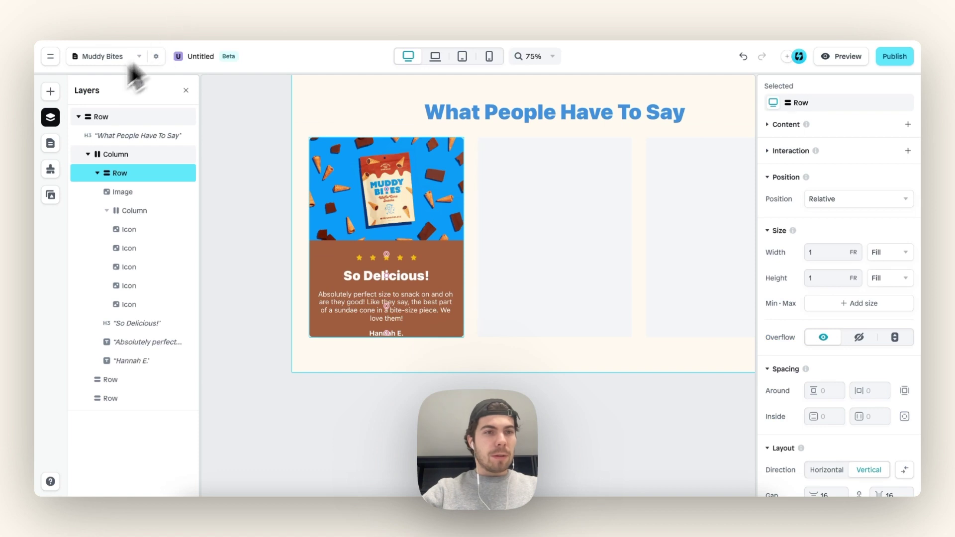
{"action": "left_click", "coordinate": [50, 91]}
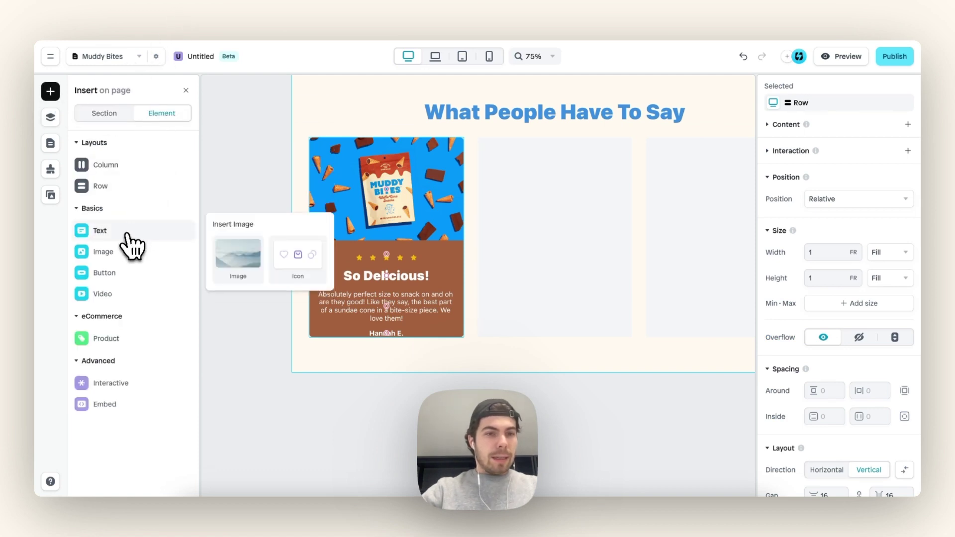
{"action": "left_click_drag", "start_coordinate": [182, 251], "coordinate": [385, 337]}
Fill the new image element with the uploaded picture SRP-26
{"action": "scroll", "coordinate": [385, 337], "scroll_direction": "down", "scroll_amount": 2}
{"action": "scroll", "coordinate": [873, 383], "scroll_direction": "down", "scroll_amount": 2}
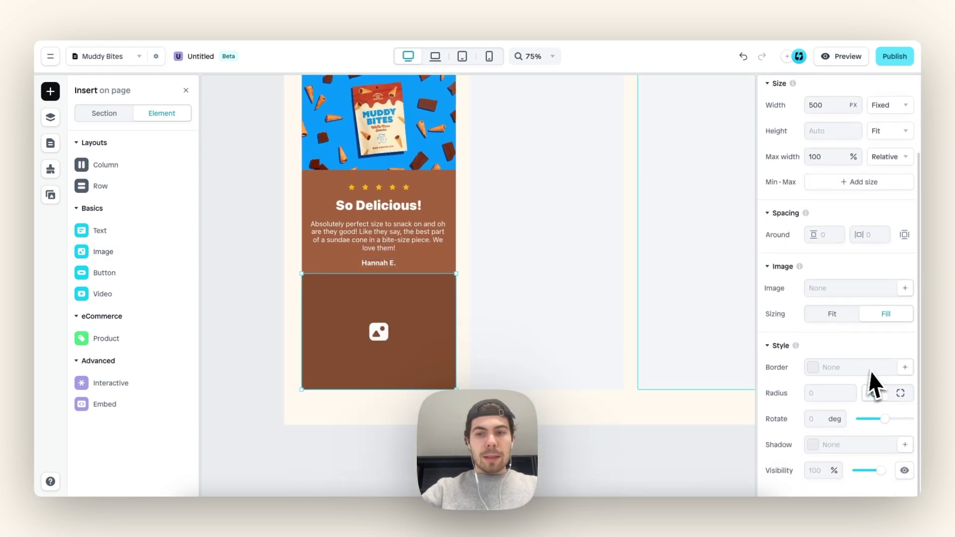
{"action": "left_click", "coordinate": [822, 294]}
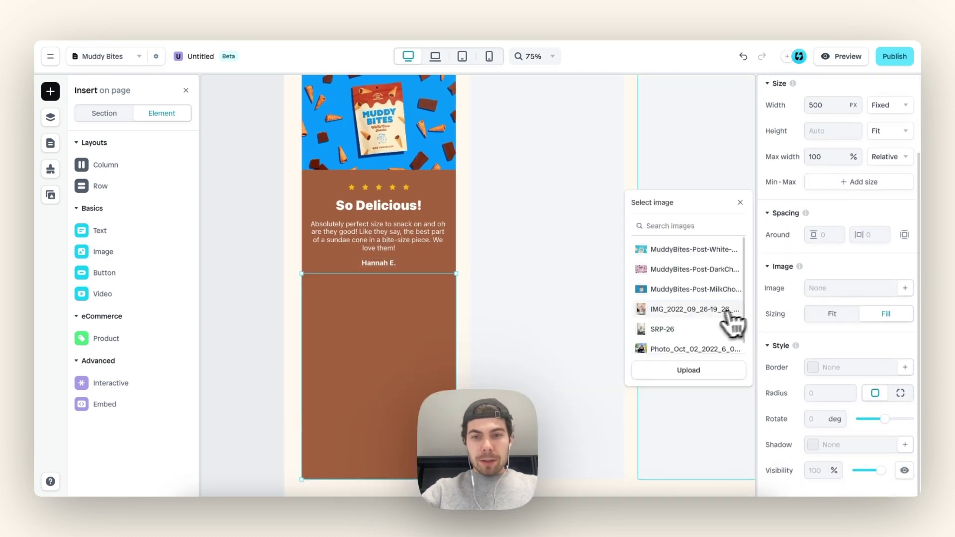
{"action": "left_click", "coordinate": [706, 330]}
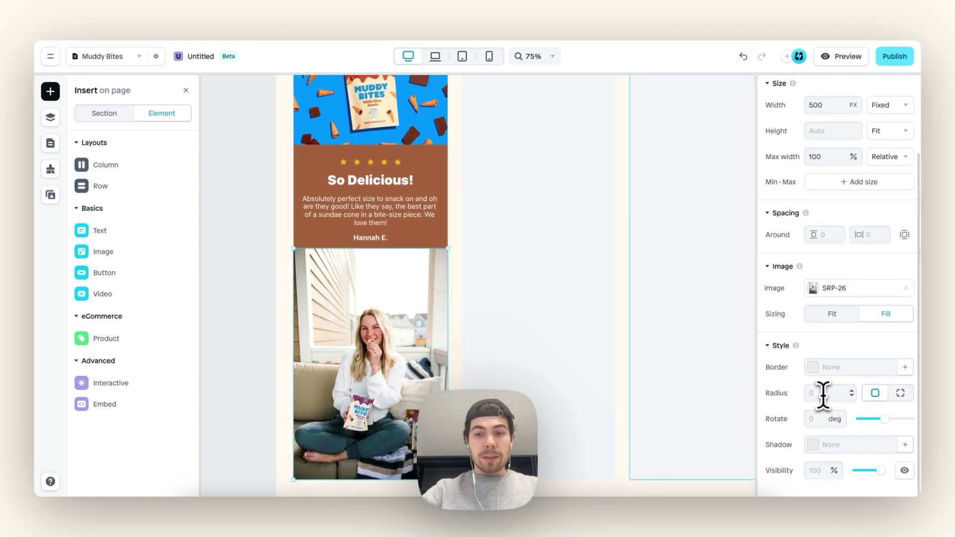
Make the reviewer photo in the first card circular with a radius of 999 and a fixed size of 125 by 125 px
{"action": "type", "text": "999"}
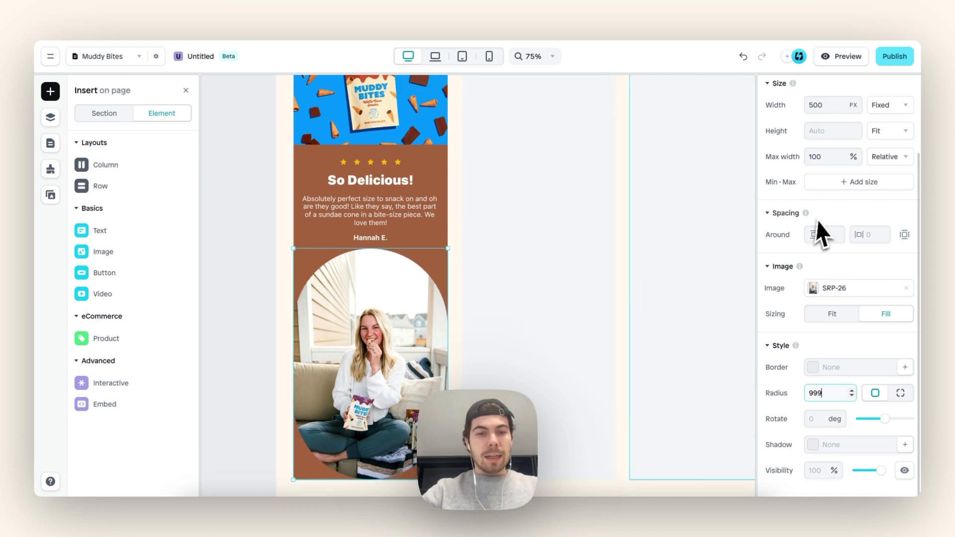
{"action": "scroll", "coordinate": [816, 234], "scroll_direction": "up", "scroll_amount": 3}
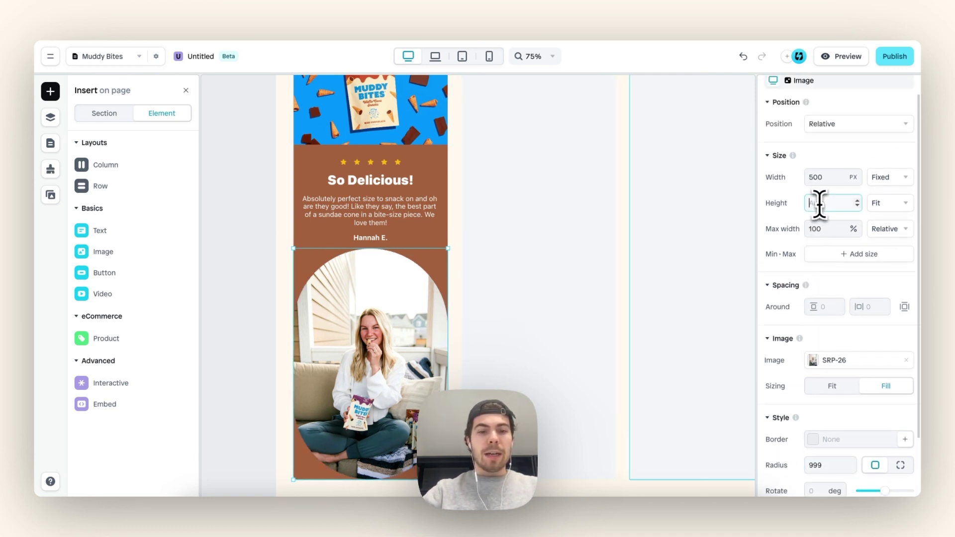
{"action": "type", "text": "125"}
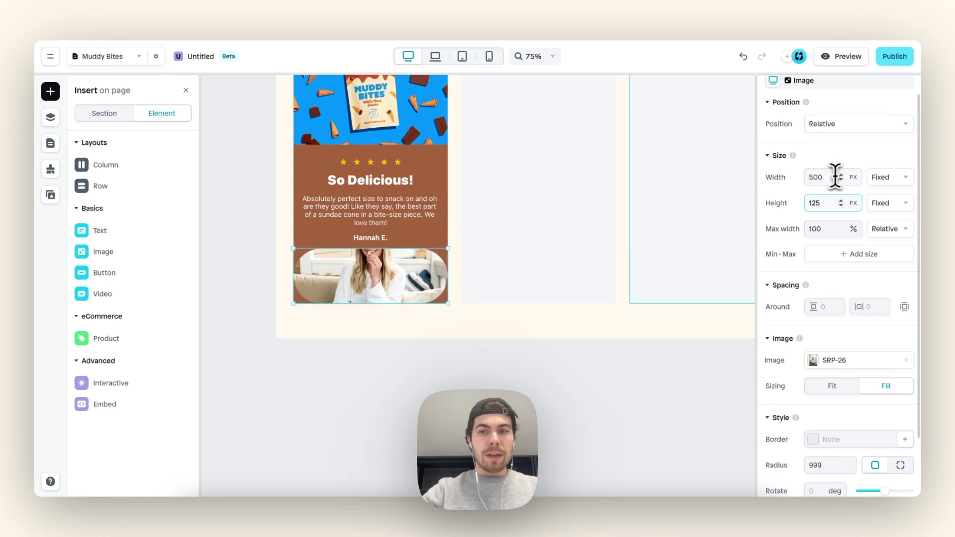
{"action": "left_click", "coordinate": [835, 177]}
{"action": "type", "text": "125"}
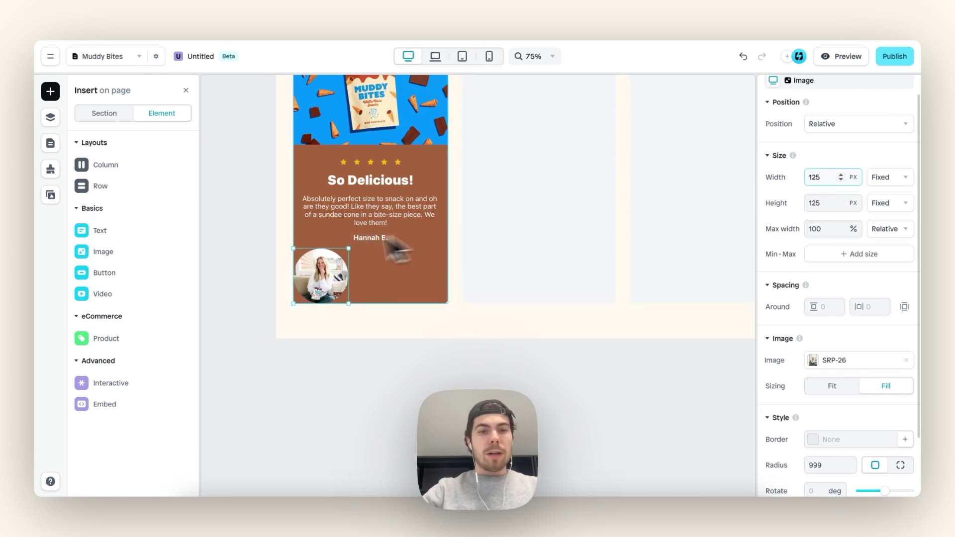
{"action": "scroll", "coordinate": [330, 247], "scroll_direction": "up", "scroll_amount": 3}
{"action": "scroll", "coordinate": [779, 383], "scroll_direction": "down", "scroll_amount": 1}
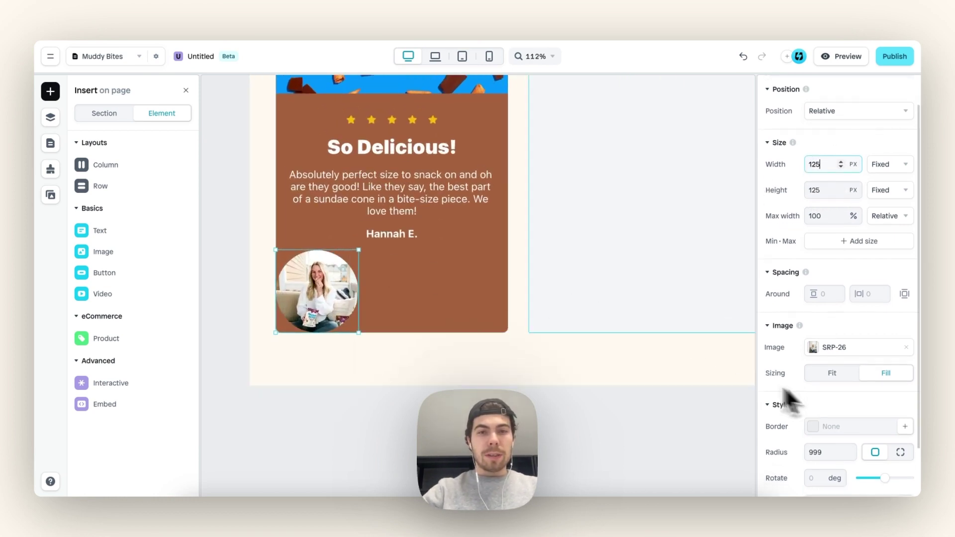
Align the contents of the first review card row to the center so the reviewer photo sits in the middle
{"action": "left_click", "coordinate": [467, 288]}
{"action": "scroll", "coordinate": [467, 251], "scroll_direction": "down", "scroll_amount": 2}
{"action": "scroll", "coordinate": [826, 290], "scroll_direction": "down", "scroll_amount": 1}
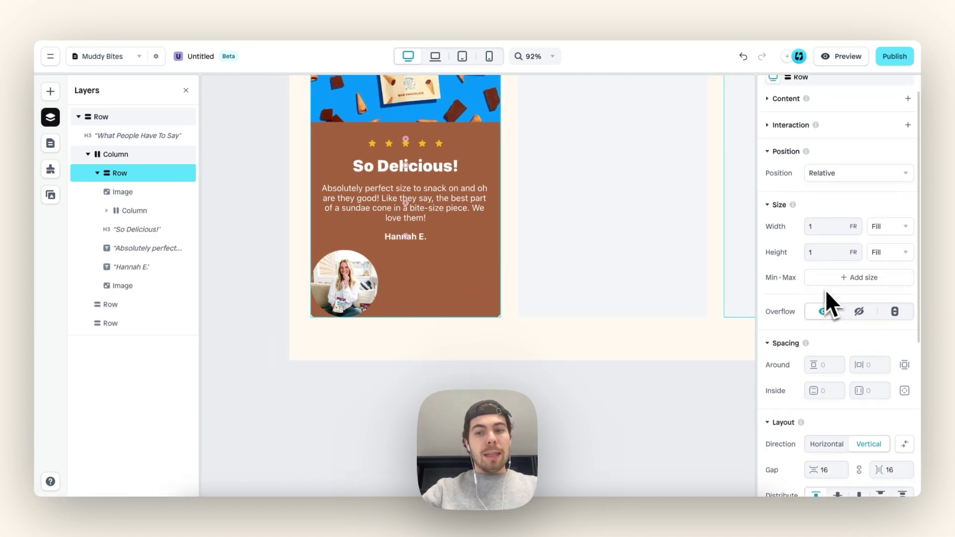
{"action": "scroll", "coordinate": [826, 290], "scroll_direction": "down", "scroll_amount": 1}
{"action": "scroll", "coordinate": [453, 243], "scroll_direction": "up", "scroll_amount": 1}
{"action": "scroll", "coordinate": [841, 363], "scroll_direction": "down", "scroll_amount": 2}
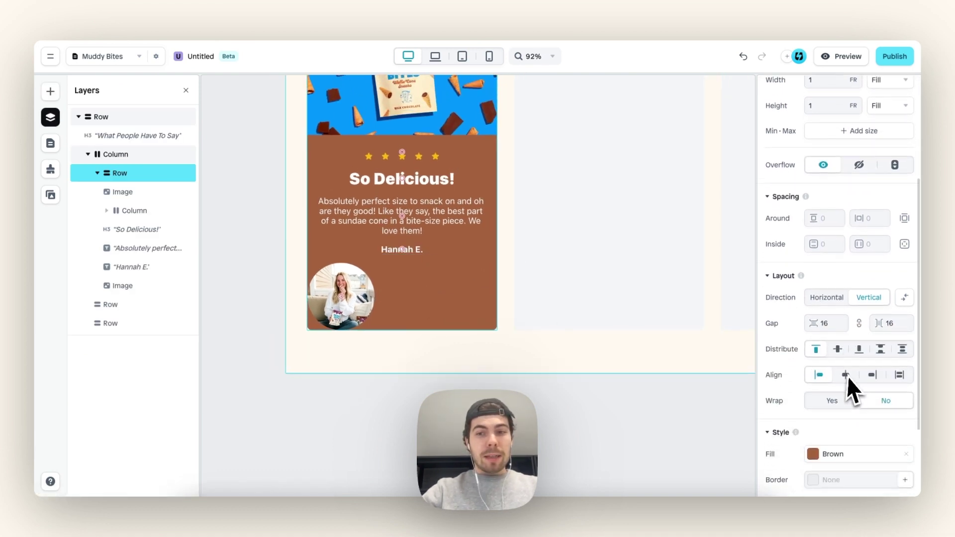
{"action": "scroll", "coordinate": [847, 375], "scroll_direction": "down", "scroll_amount": 1}
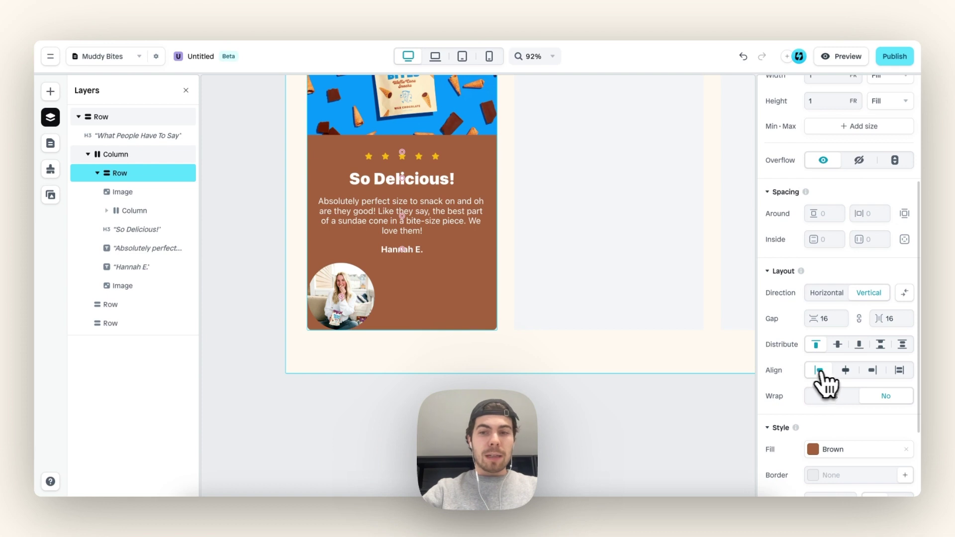
{"action": "left_click", "coordinate": [850, 374]}
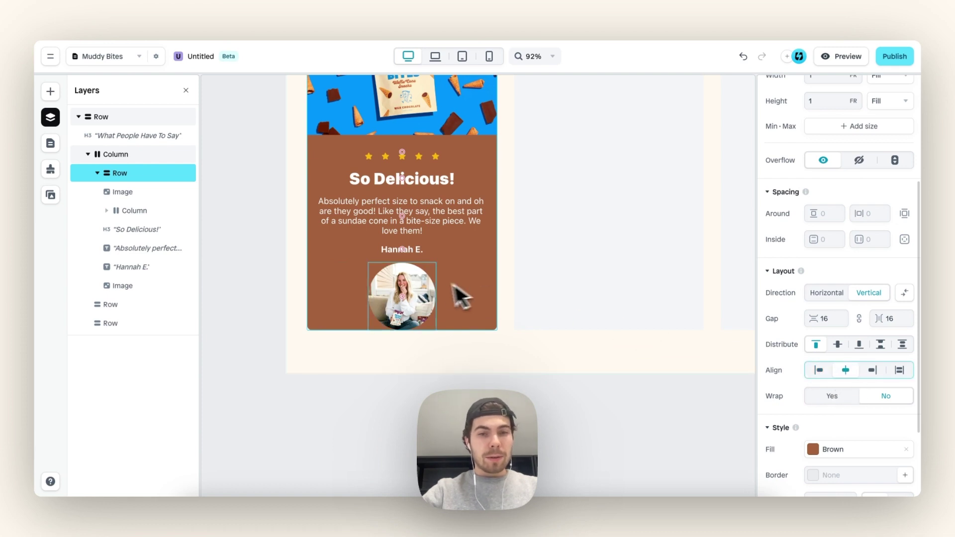
Add a solid border to the reviewer photo, starting from the brown style and lightening its color to #D2916B
{"action": "left_click", "coordinate": [419, 288]}
{"action": "scroll", "coordinate": [420, 288], "scroll_direction": "up", "scroll_amount": 3}
{"action": "scroll", "coordinate": [823, 364], "scroll_direction": "down", "scroll_amount": 3}
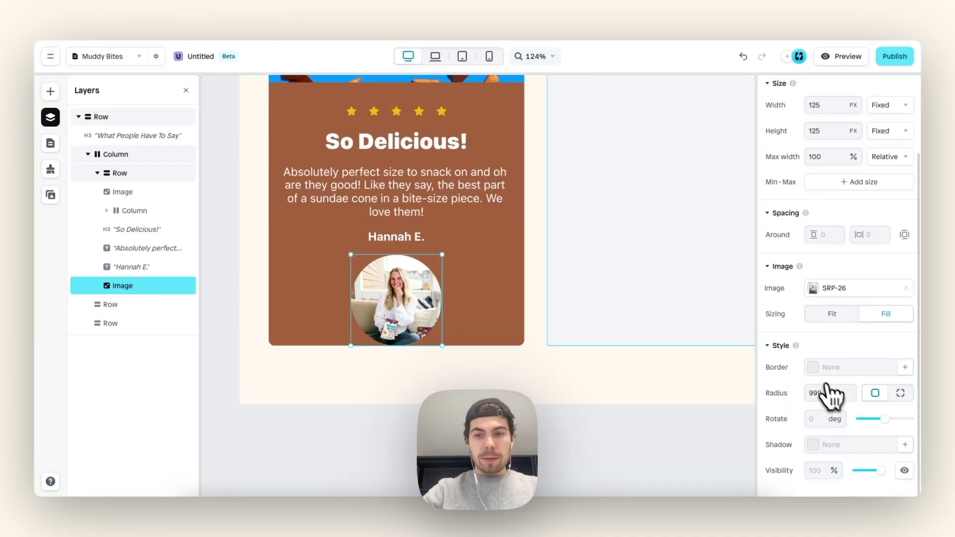
{"action": "left_click", "coordinate": [813, 368]}
{"action": "left_click", "coordinate": [682, 354]}
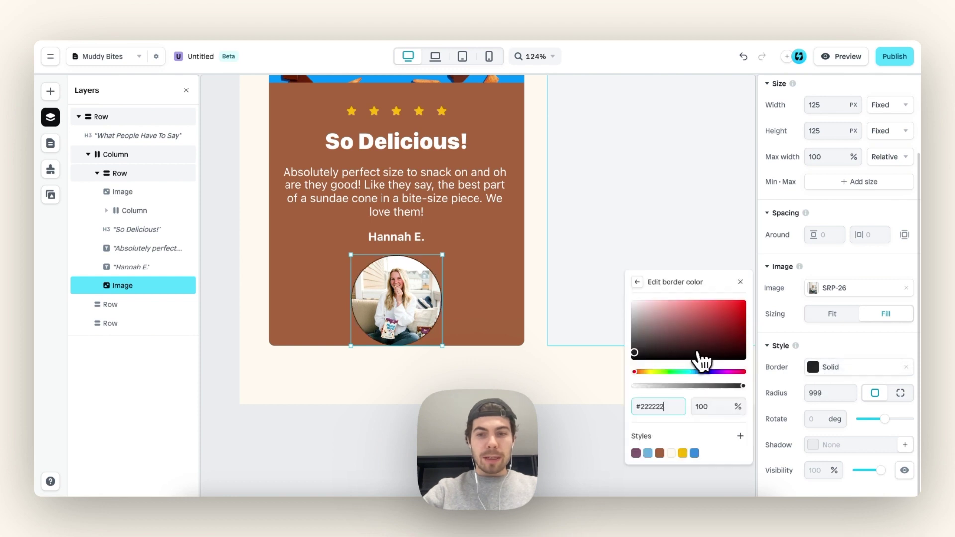
{"action": "left_click", "coordinate": [660, 453]}
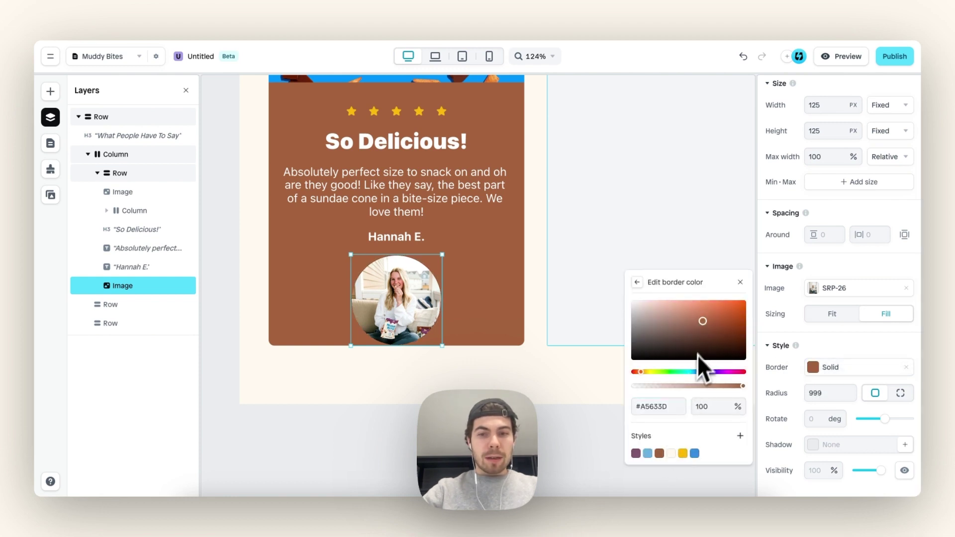
{"action": "left_click", "coordinate": [704, 322]}
{"action": "left_click_drag", "start_coordinate": [704, 324], "coordinate": [688, 314]}
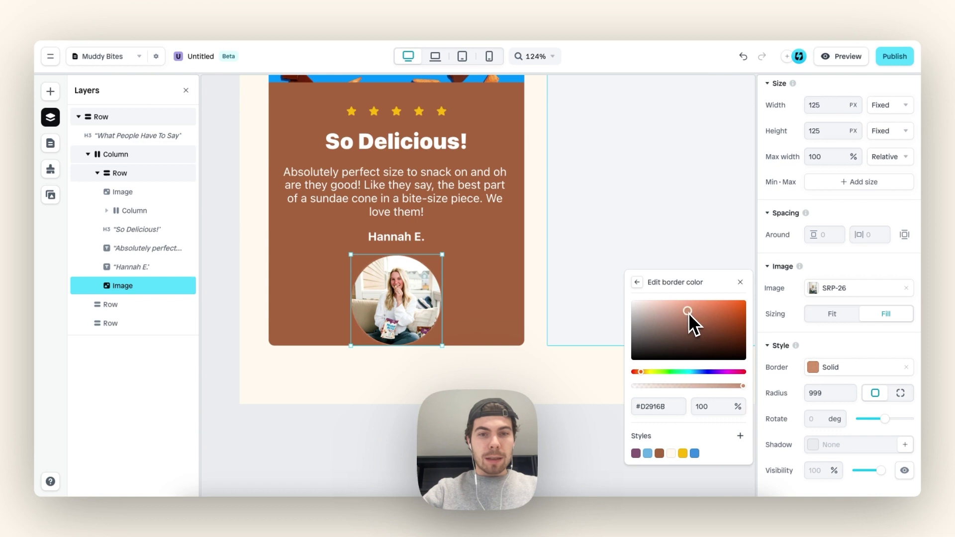
Set the reviewer photo's border width to 4
{"action": "left_click", "coordinate": [640, 284]}
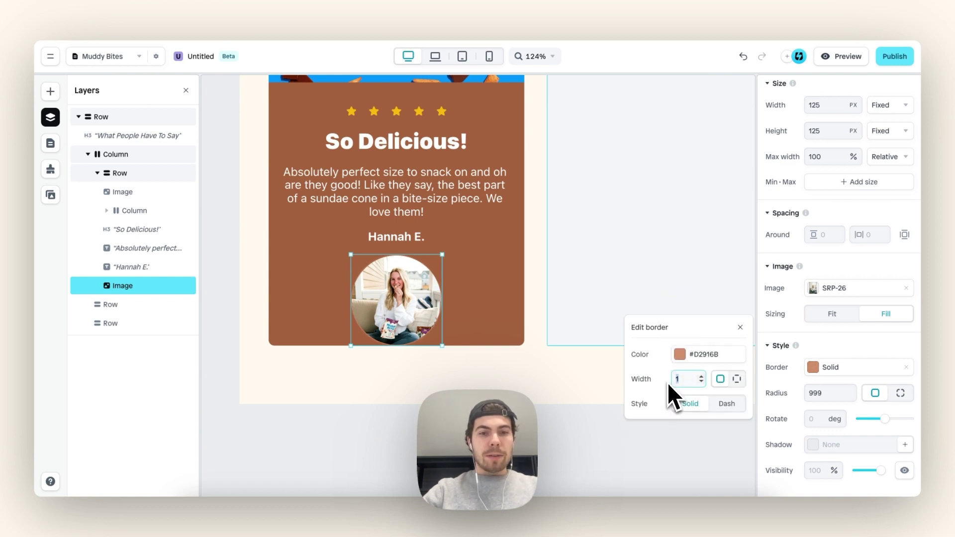
{"action": "type", "text": "4"}
{"action": "left_click", "coordinate": [740, 327]}
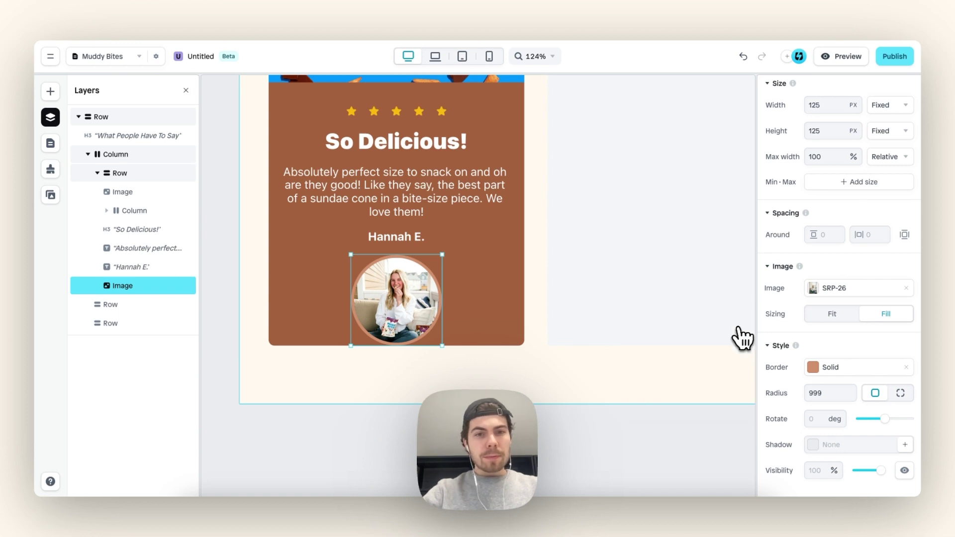
Give the reviewer photo a bottom outer spacing of -50 so it overlaps the card's lower edge as in the reference section
{"action": "scroll", "coordinate": [494, 327], "scroll_direction": "down", "scroll_amount": 5}
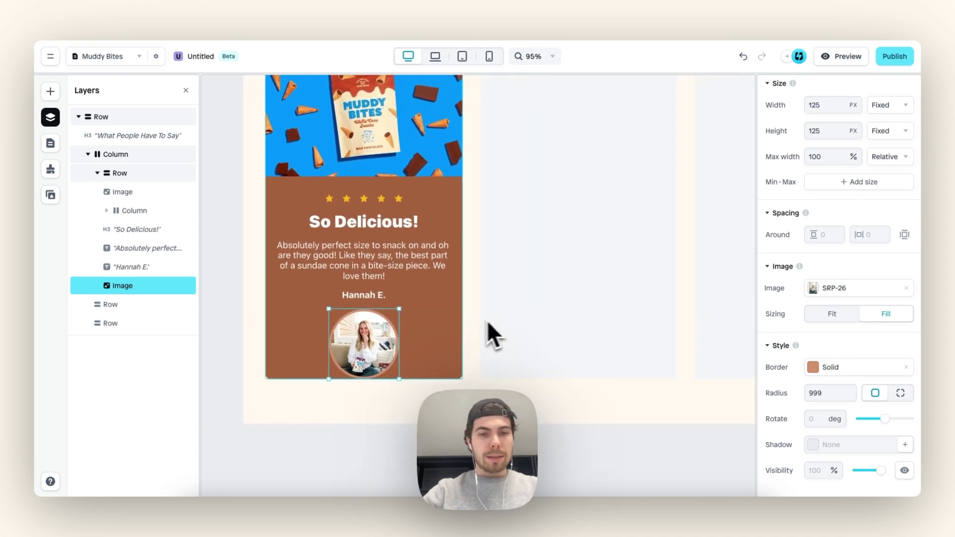
{"action": "left_click", "coordinate": [423, 343]}
{"action": "scroll", "coordinate": [412, 336], "scroll_direction": "up", "scroll_amount": 5}
{"action": "left_click", "coordinate": [381, 347]}
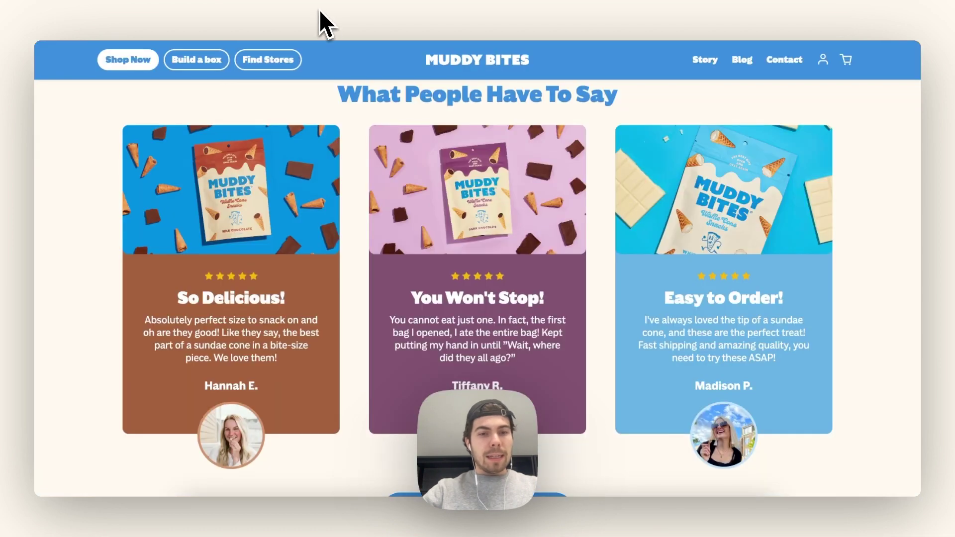
{"action": "scroll", "coordinate": [277, 408], "scroll_direction": "down", "scroll_amount": 1}
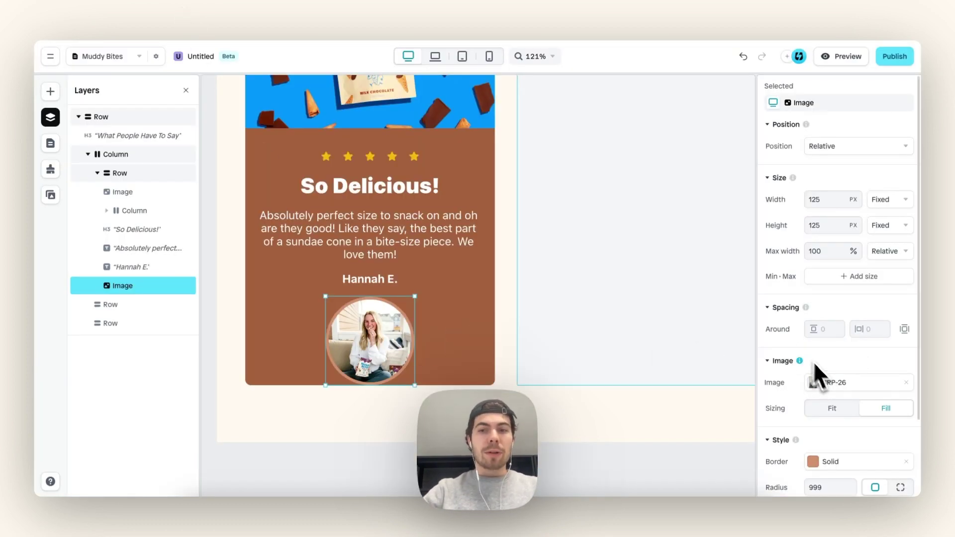
{"action": "left_click", "coordinate": [905, 329]}
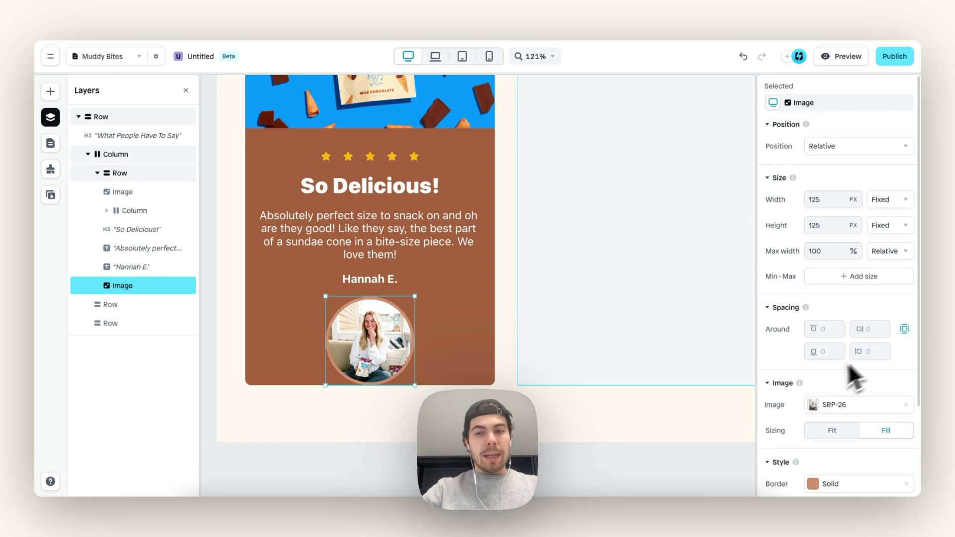
{"action": "left_click", "coordinate": [825, 352]}
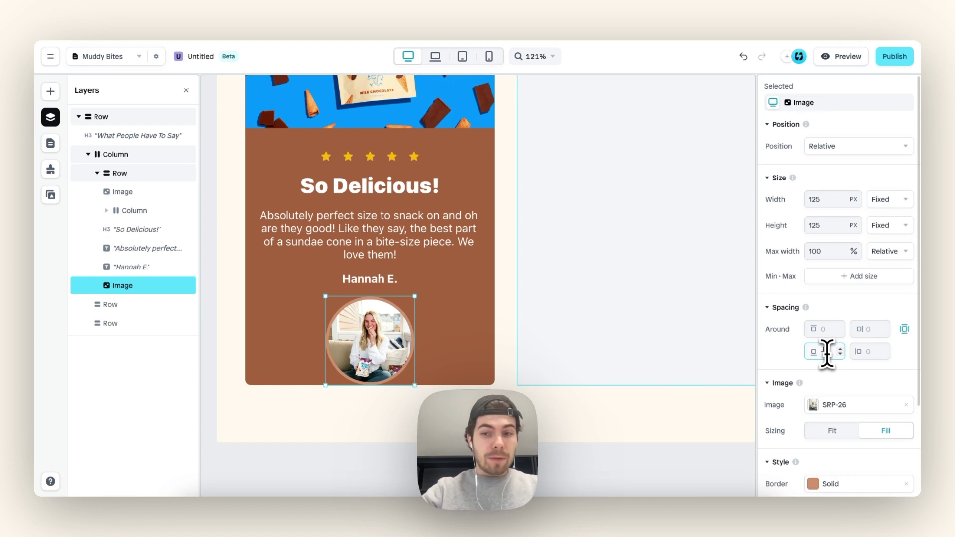
{"action": "type", "text": "-50"}
{"action": "scroll", "coordinate": [444, 334], "scroll_direction": "down", "scroll_amount": 2}
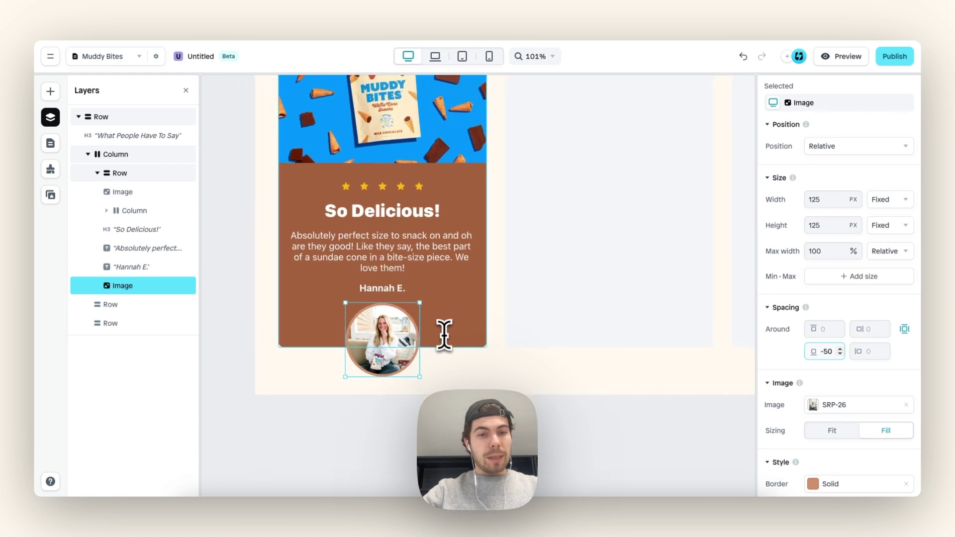
Compare the finished first review card with the cards in the original Muddy Bites section
{"action": "left_click", "coordinate": [457, 374]}
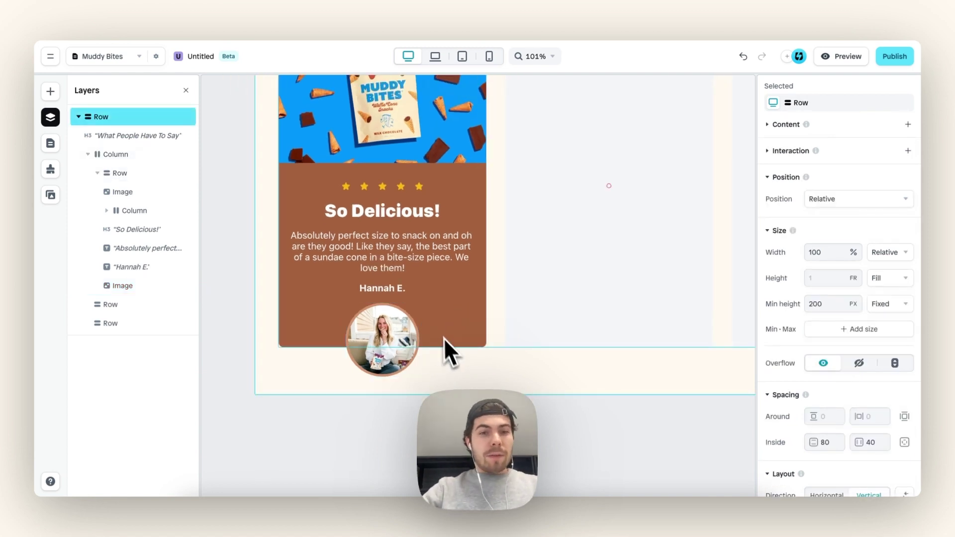
{"action": "scroll", "coordinate": [404, 300], "scroll_direction": "down", "scroll_amount": 3}
{"action": "scroll", "coordinate": [390, 284], "scroll_direction": "up", "scroll_amount": 3}
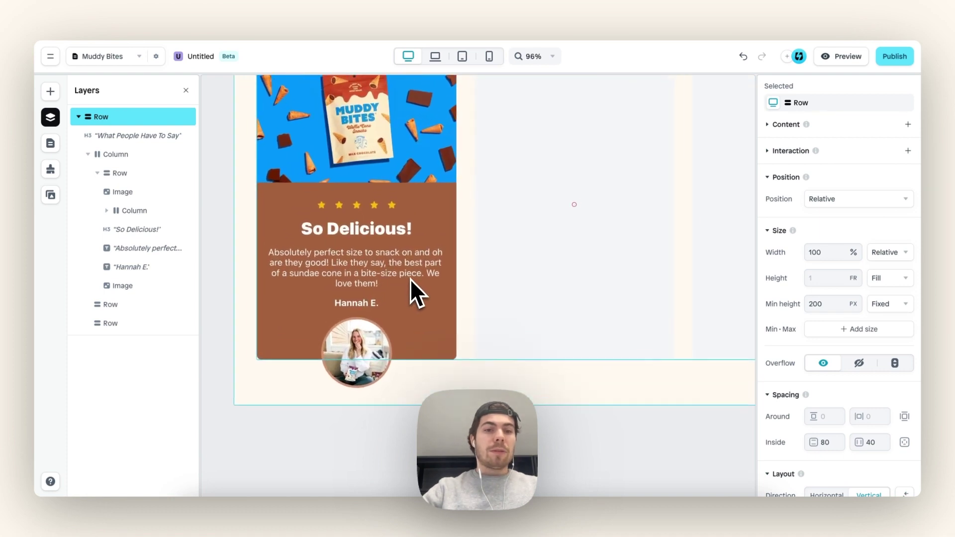
{"action": "scroll", "coordinate": [410, 279], "scroll_direction": "down", "scroll_amount": 2}
{"action": "left_click", "coordinate": [430, 337]}
{"action": "scroll", "coordinate": [419, 296], "scroll_direction": "up", "scroll_amount": 1}
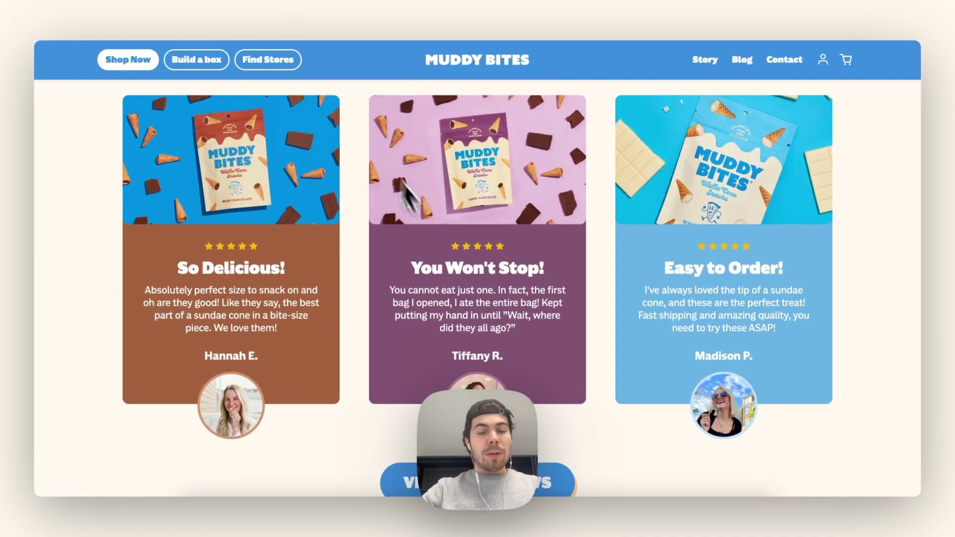
{"action": "scroll", "coordinate": [434, 229], "scroll_direction": "up", "scroll_amount": 1}
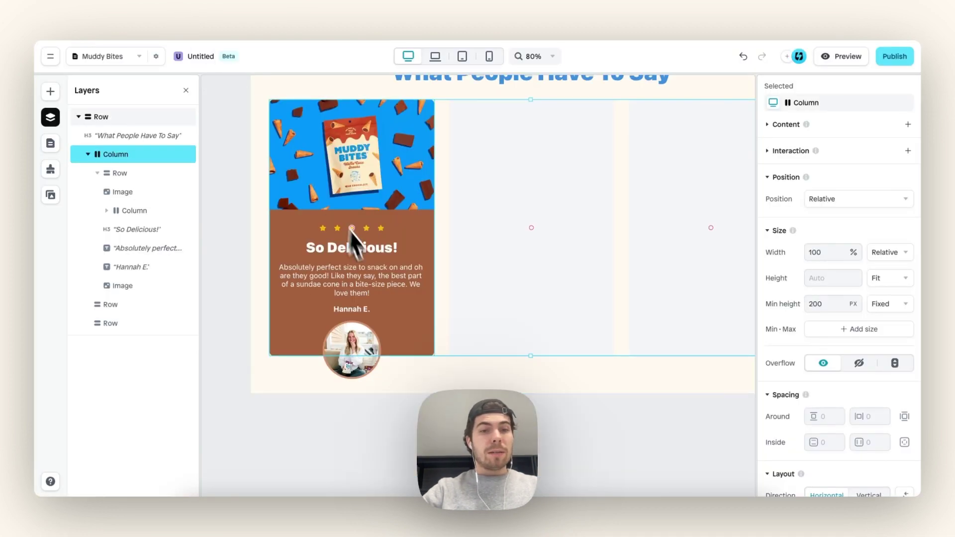
{"action": "left_click", "coordinate": [398, 232]}
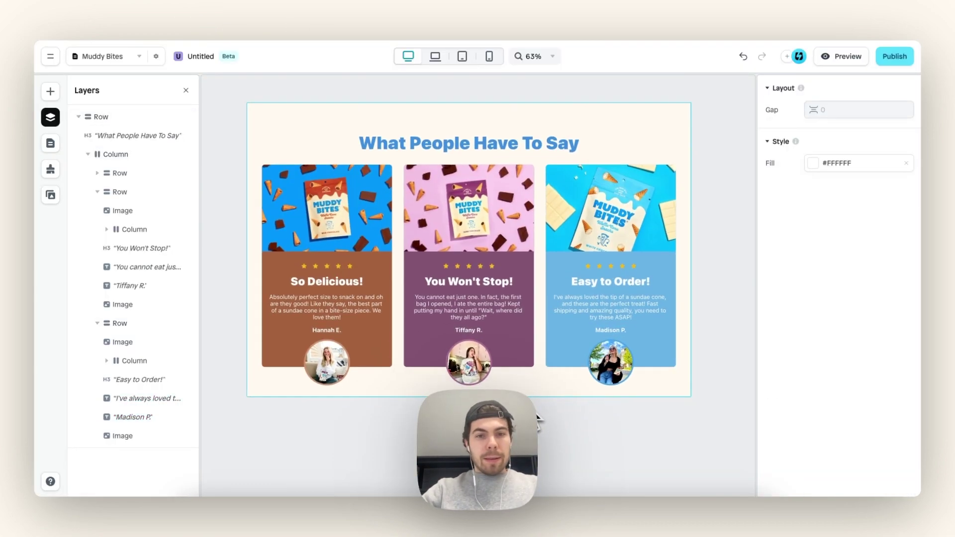
Examine the section with its three review cards on the canvas and in the desktop preview, and return to the editor
{"action": "scroll", "coordinate": [525, 395], "scroll_direction": "up", "scroll_amount": 3}
{"action": "scroll", "coordinate": [516, 386], "scroll_direction": "down", "scroll_amount": 1}
{"action": "scroll", "coordinate": [516, 383], "scroll_direction": "up", "scroll_amount": 1}
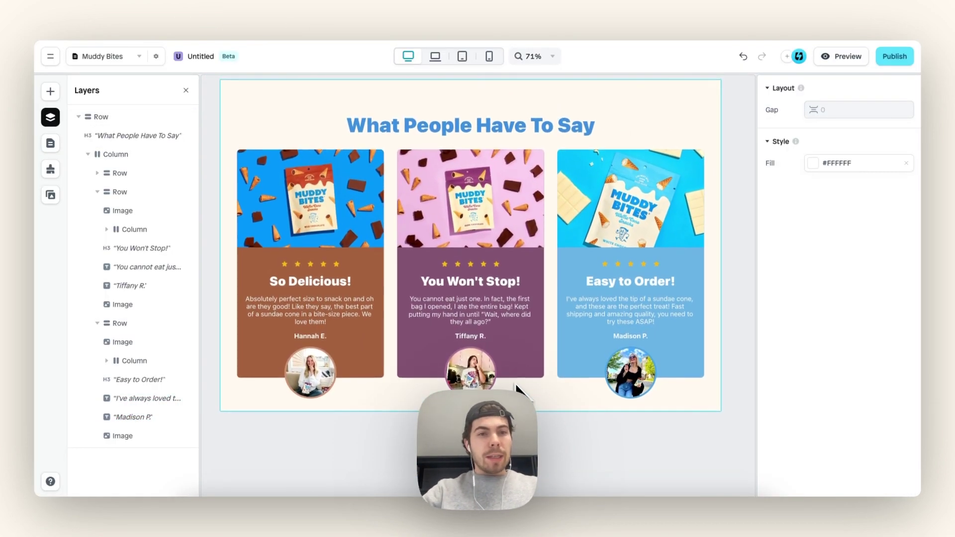
{"action": "scroll", "coordinate": [506, 365], "scroll_direction": "up", "scroll_amount": 2}
{"action": "scroll", "coordinate": [505, 364], "scroll_direction": "down", "scroll_amount": 2}
{"action": "scroll", "coordinate": [505, 364], "scroll_direction": "up", "scroll_amount": 1}
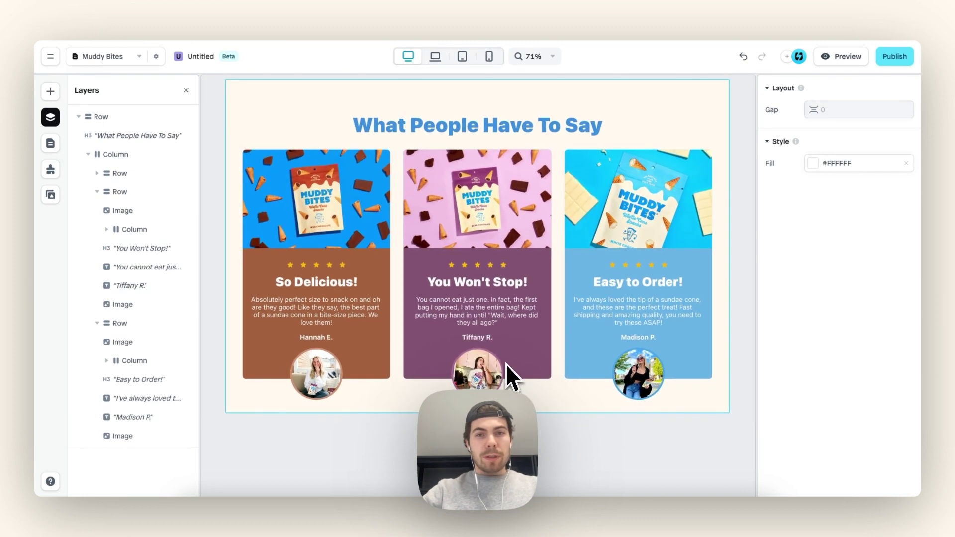
{"action": "scroll", "coordinate": [529, 233], "scroll_direction": "right", "scroll_amount": 2}
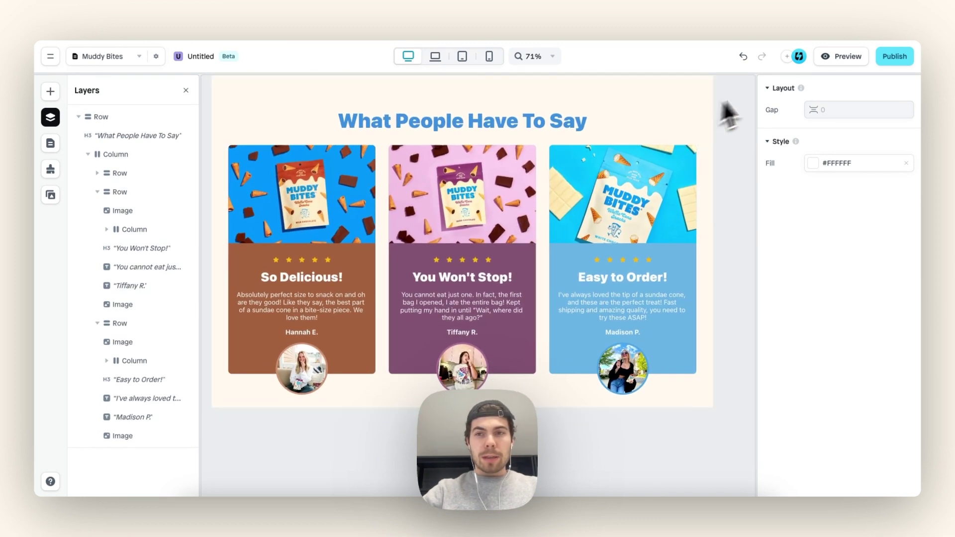
{"action": "left_click", "coordinate": [846, 57]}
{"action": "scroll", "coordinate": [658, 227], "scroll_direction": "down", "scroll_amount": 1}
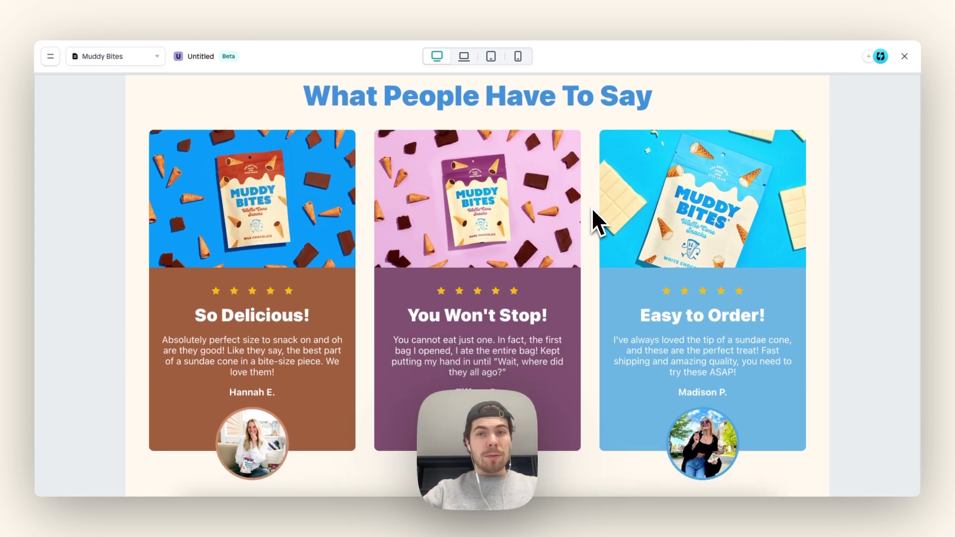
{"action": "left_click", "coordinate": [905, 57]}
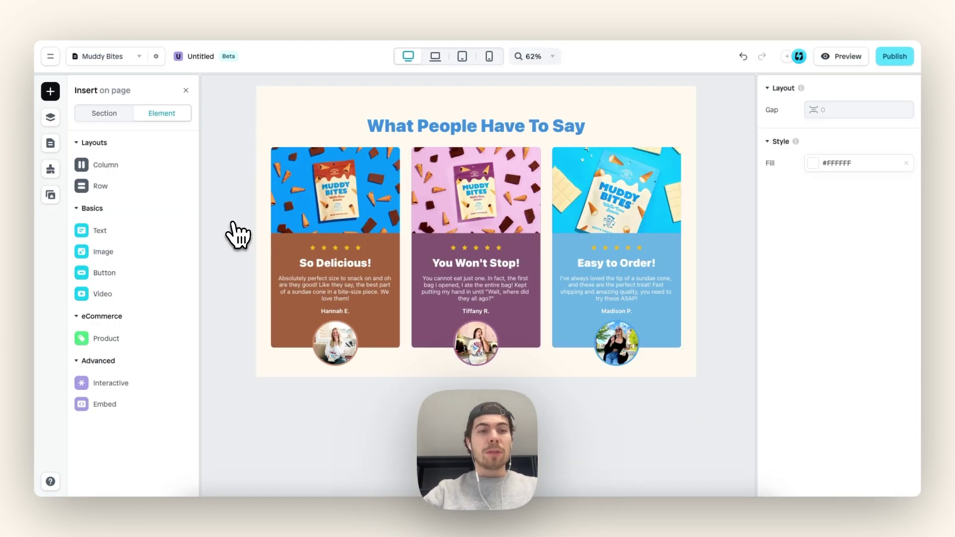
Insert a Primary button and nest it in the section's main row, below the column of review cards
{"action": "mouse_move", "coordinate": [129, 280]}
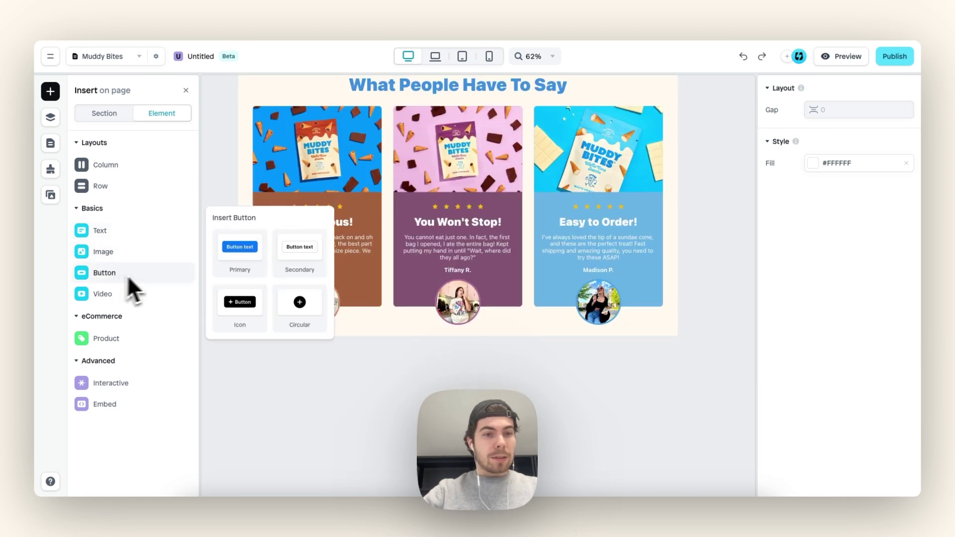
{"action": "left_click_drag", "start_coordinate": [240, 247], "coordinate": [451, 324]}
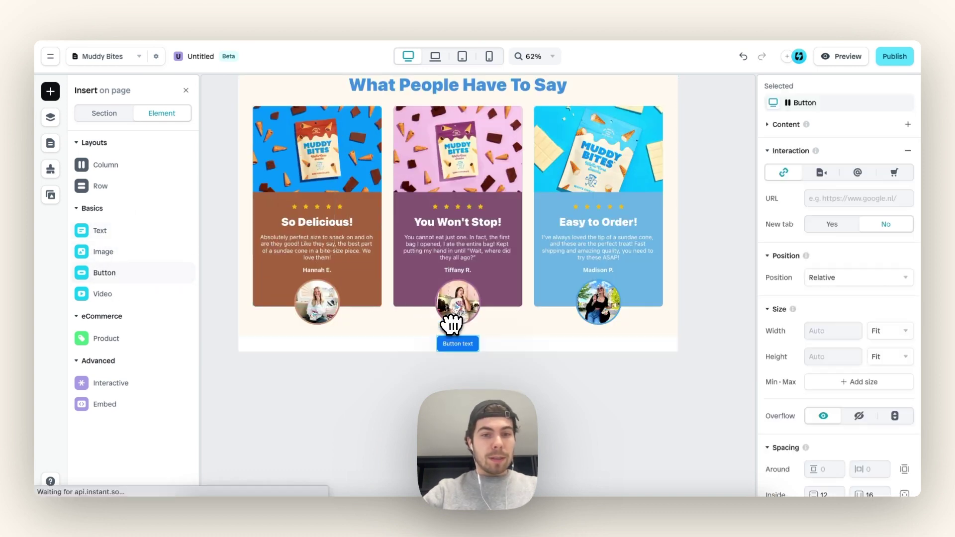
{"action": "left_click", "coordinate": [50, 117]}
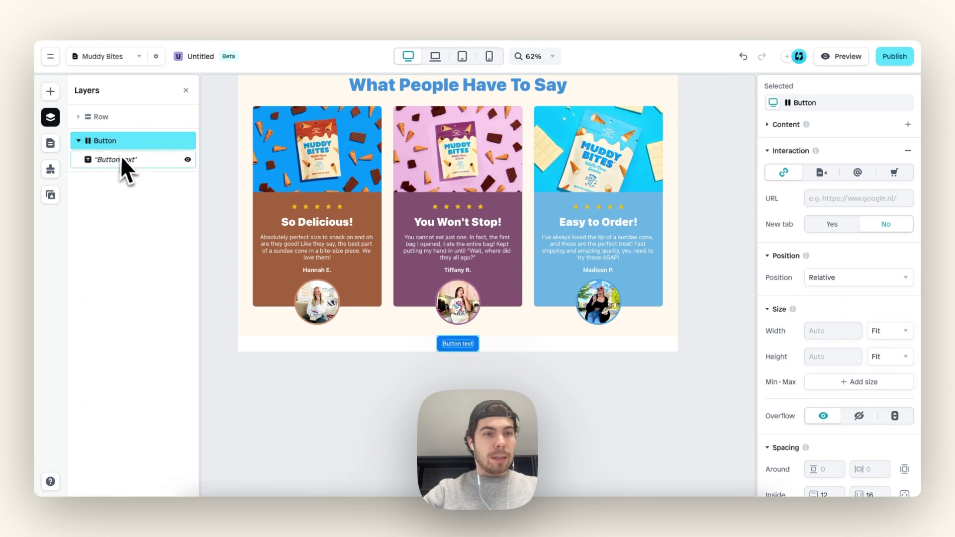
{"action": "left_click_drag", "start_coordinate": [115, 149], "coordinate": [111, 117]}
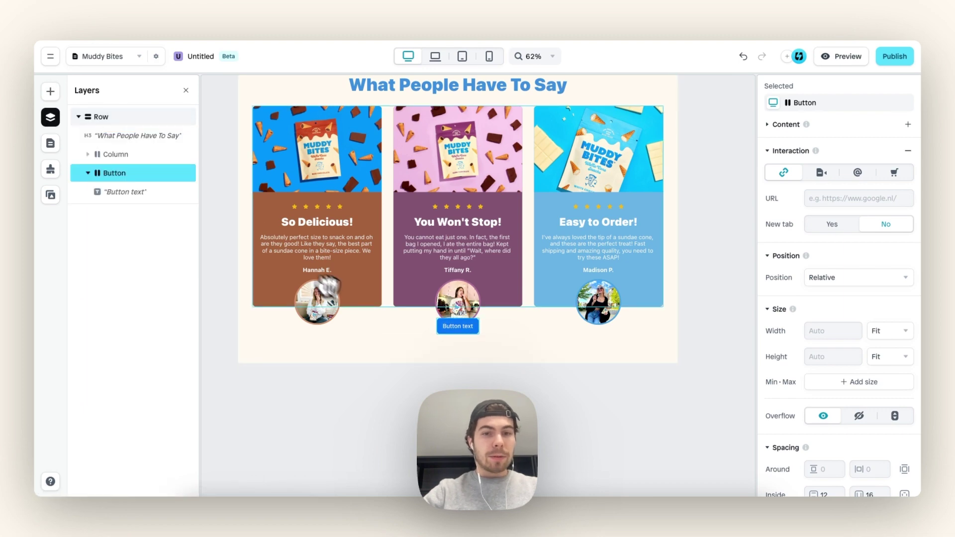
Give the button below the review cards a top outer spacing of 48 so it clears the reviewer photos
{"action": "scroll", "coordinate": [424, 347], "scroll_direction": "down", "scroll_amount": 2}
{"action": "scroll", "coordinate": [419, 294], "scroll_direction": "up", "scroll_amount": 5}
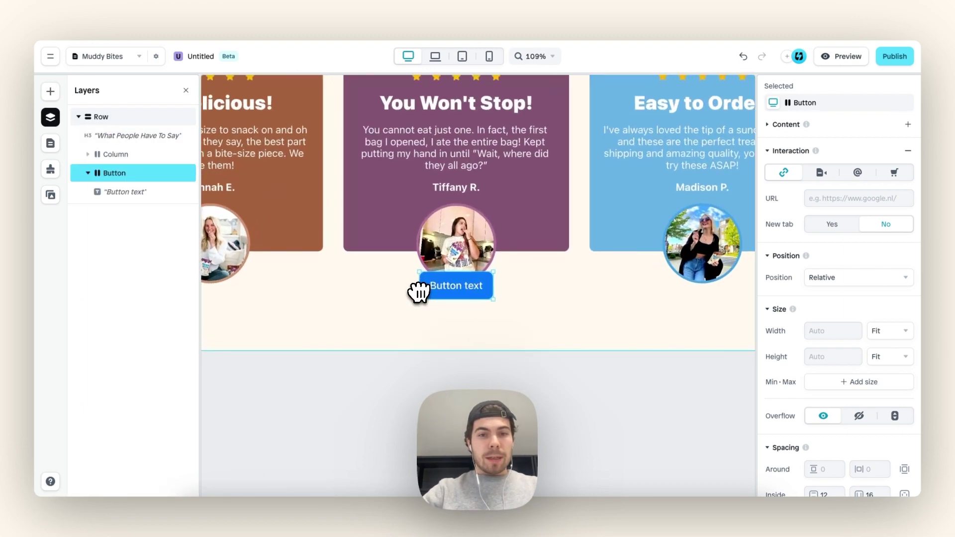
{"action": "scroll", "coordinate": [471, 291], "scroll_direction": "down", "scroll_amount": 3}
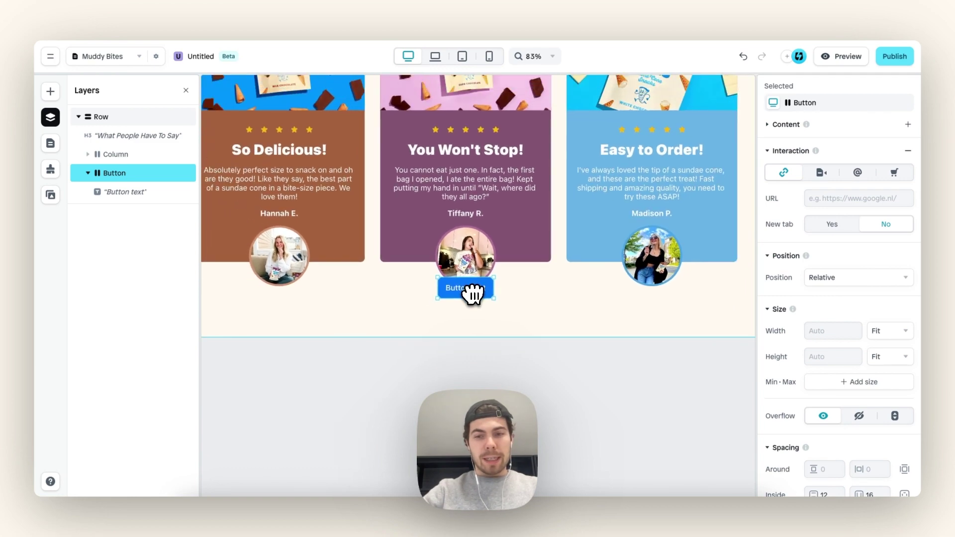
{"action": "scroll", "coordinate": [827, 376], "scroll_direction": "down", "scroll_amount": 4}
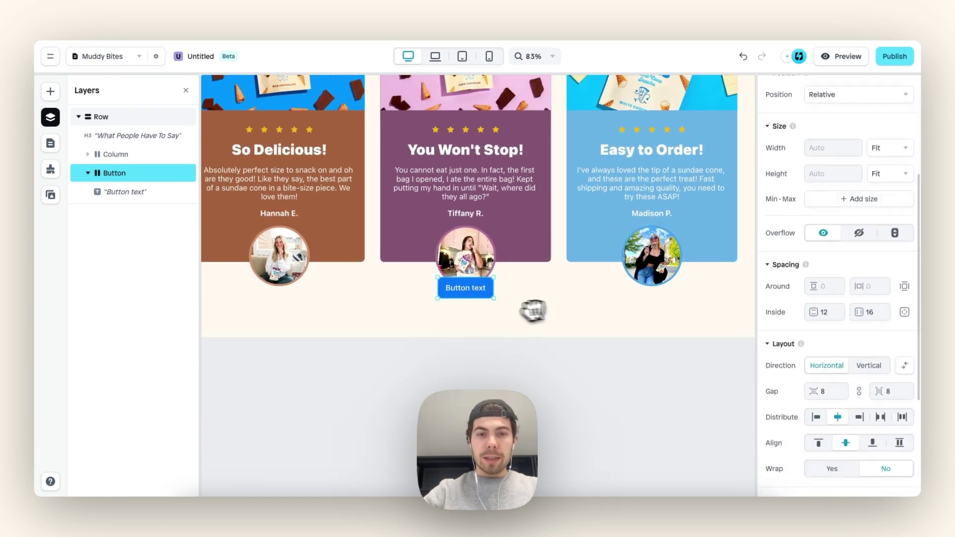
{"action": "left_click", "coordinate": [904, 286]}
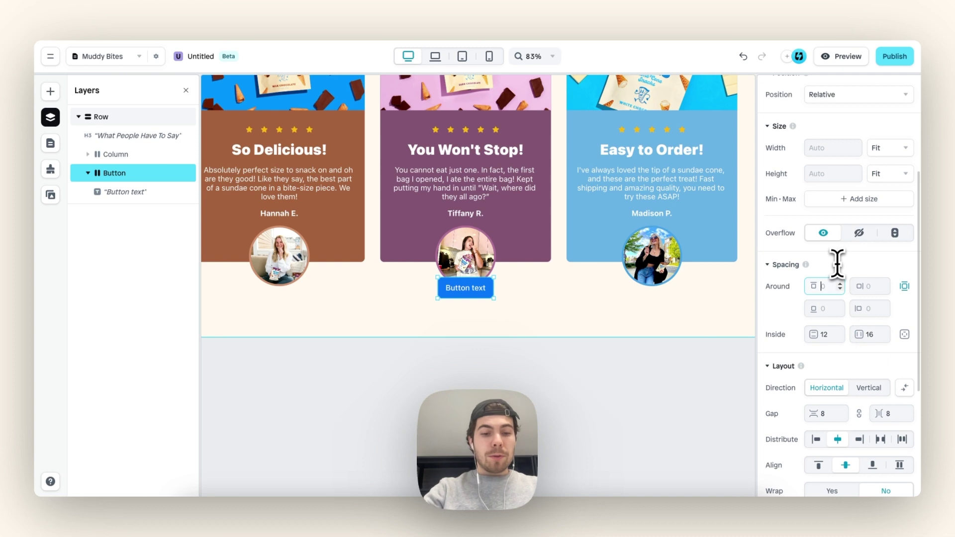
{"action": "type", "text": "36"}
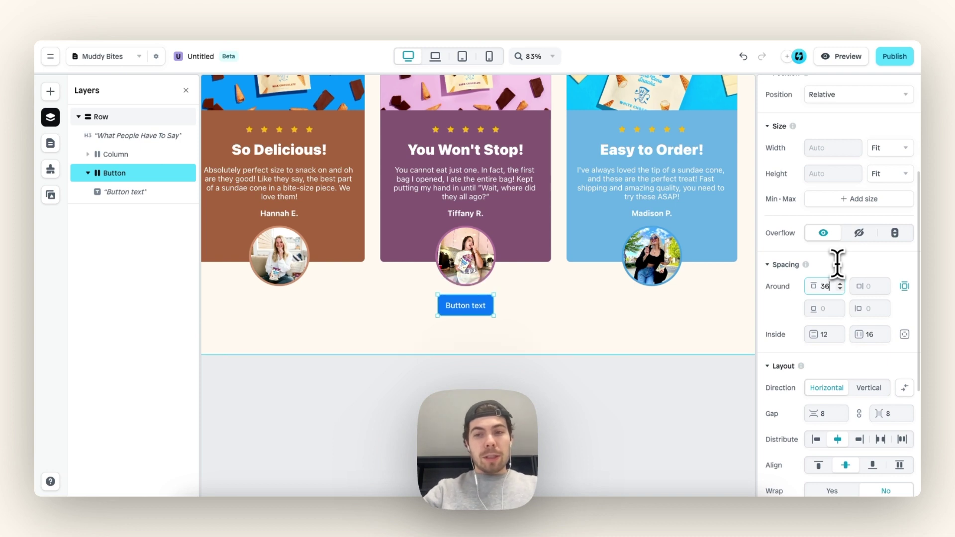
{"action": "key", "text": "BackSpace"}
{"action": "key", "text": "BackSpace"}
{"action": "type", "text": "40"}
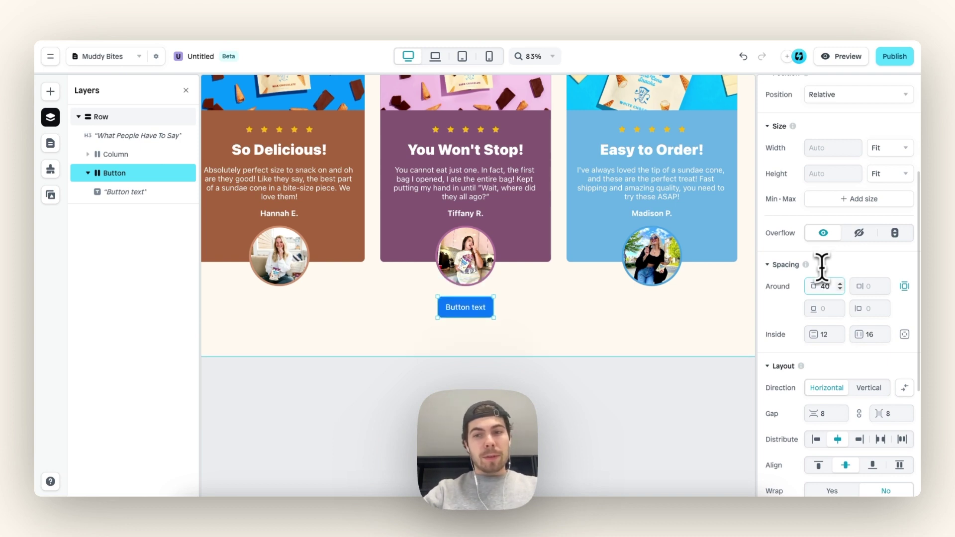
{"action": "key", "text": "BackSpace"}
{"action": "type", "text": "8"}
Check the button in the original Muddy Bites section and change the new button's label to "VIEW ALL REVIEWS"
{"action": "scroll", "coordinate": [614, 288], "scroll_direction": "down", "scroll_amount": 1}
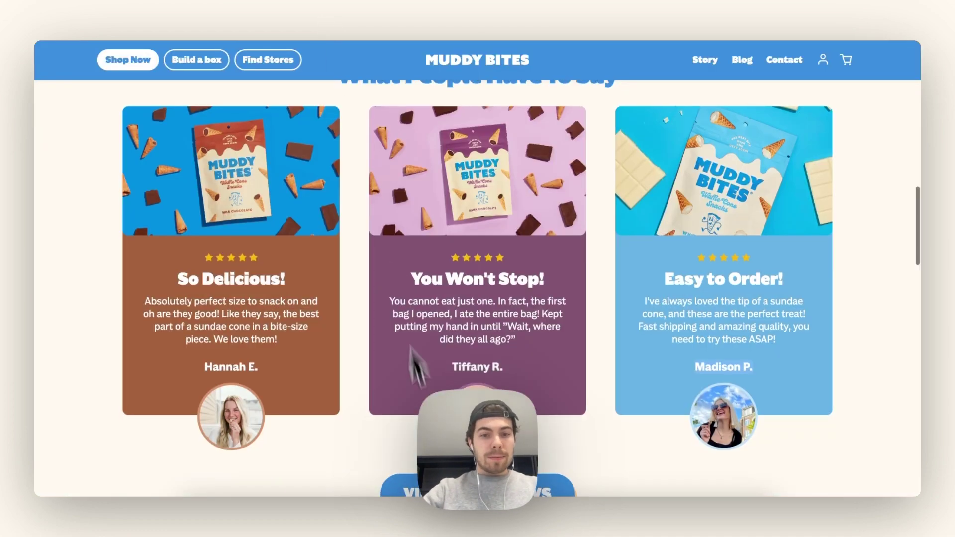
{"action": "scroll", "coordinate": [247, 64], "scroll_direction": "down", "scroll_amount": 3}
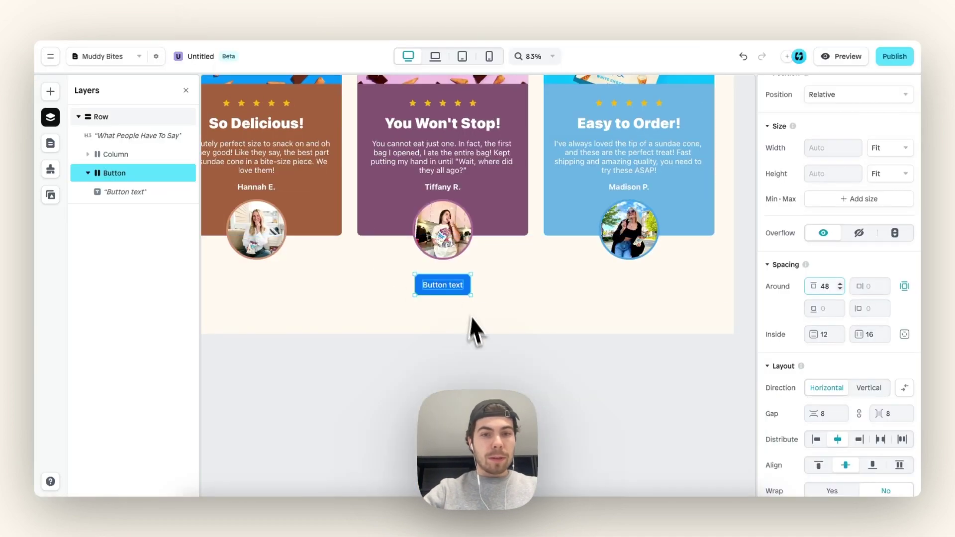
{"action": "double_click", "coordinate": [446, 285]}
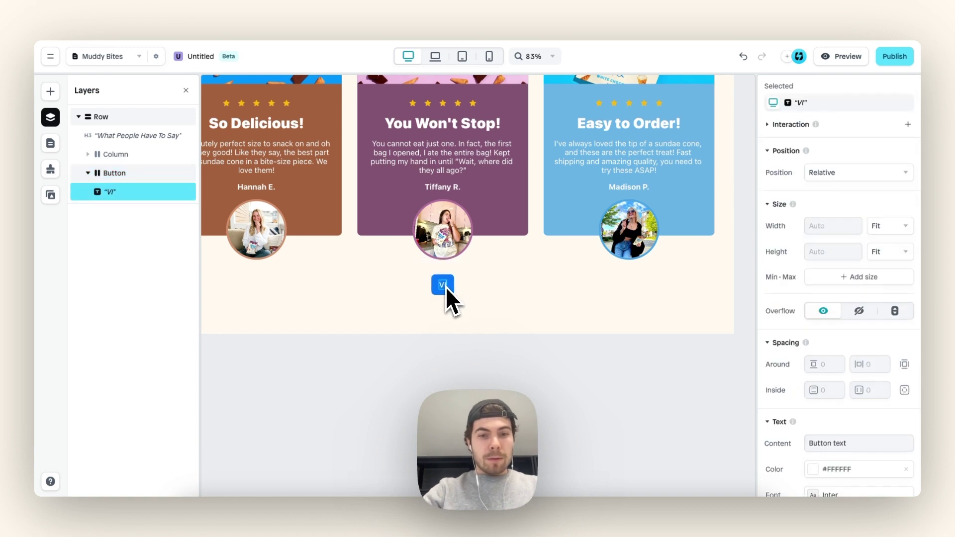
{"action": "type", "text": "VIEW ALL REVIEWS"}
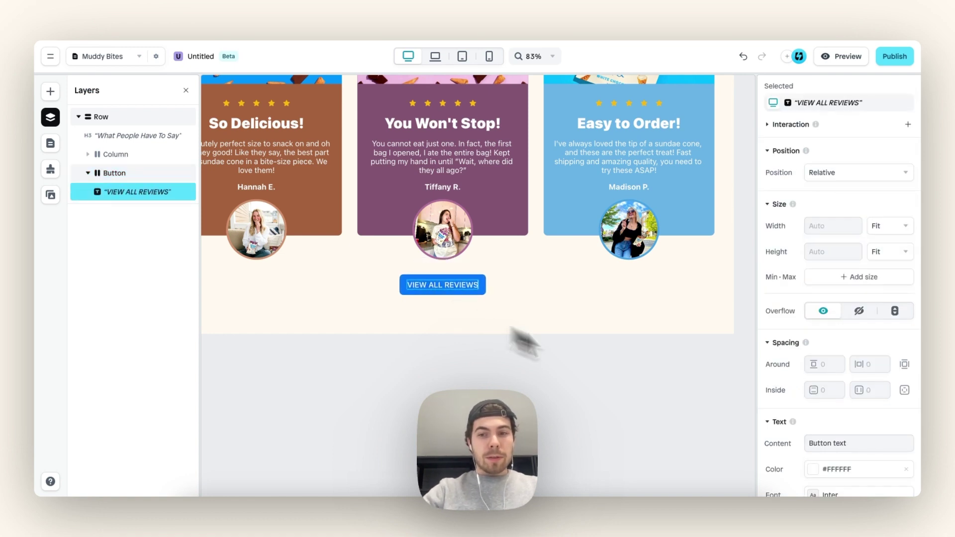
Set the font weight of the "VIEW ALL REVIEWS" label to Black
{"action": "scroll", "coordinate": [807, 399], "scroll_direction": "down", "scroll_amount": 1}
{"action": "scroll", "coordinate": [807, 399], "scroll_direction": "down", "scroll_amount": 3}
{"action": "left_click", "coordinate": [824, 363]}
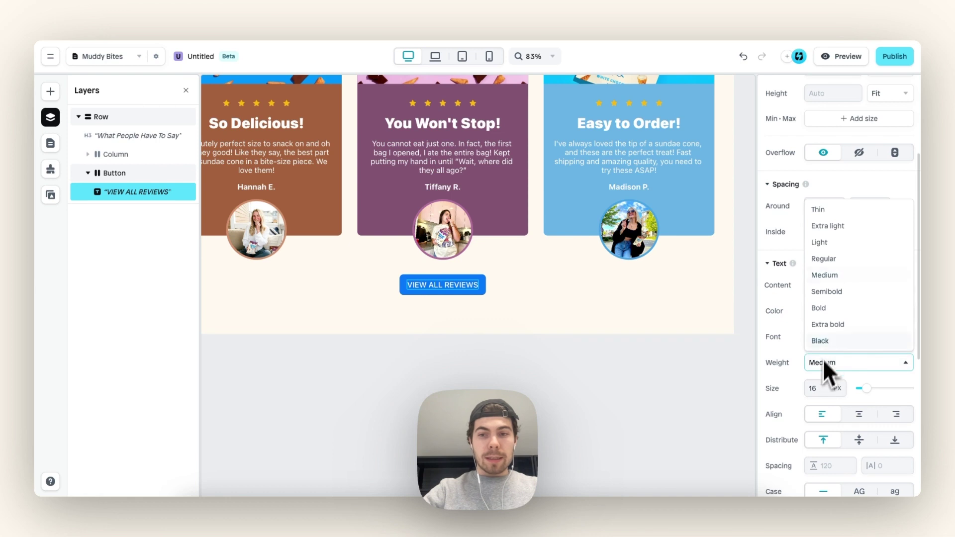
{"action": "left_click", "coordinate": [821, 341]}
{"action": "scroll", "coordinate": [448, 297], "scroll_direction": "up", "scroll_amount": 5}
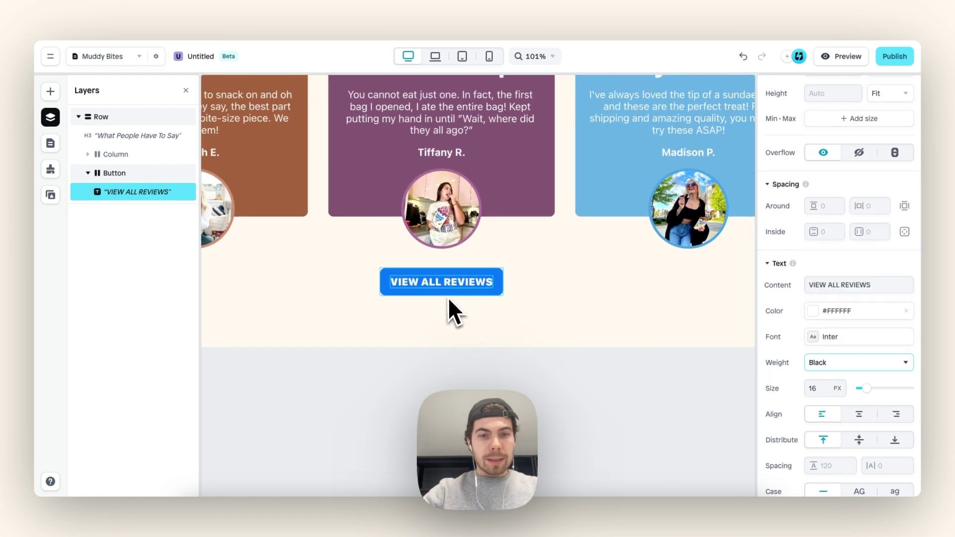
Select the button container around the label and set its corner radius to 99
{"action": "scroll", "coordinate": [816, 308], "scroll_direction": "down", "scroll_amount": 10}
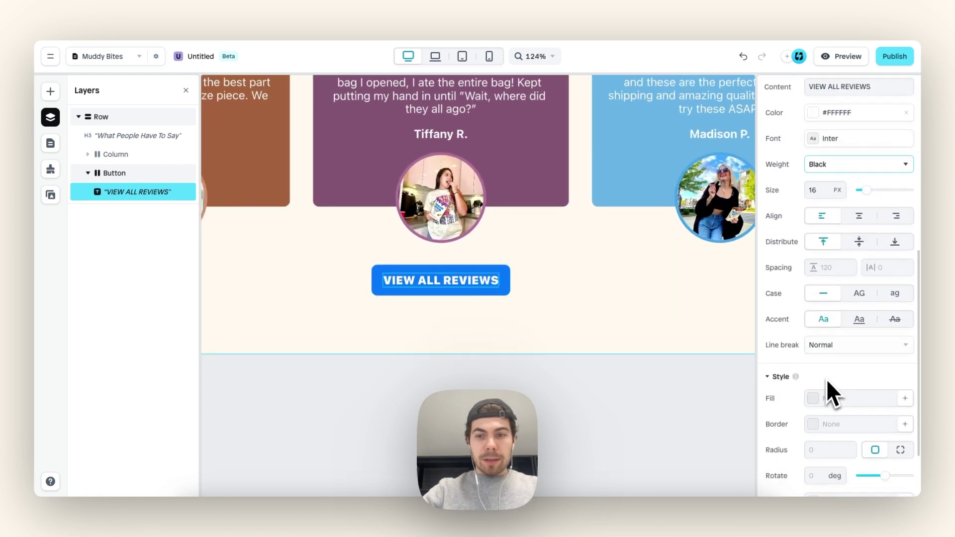
{"action": "key", "text": "Escape"}
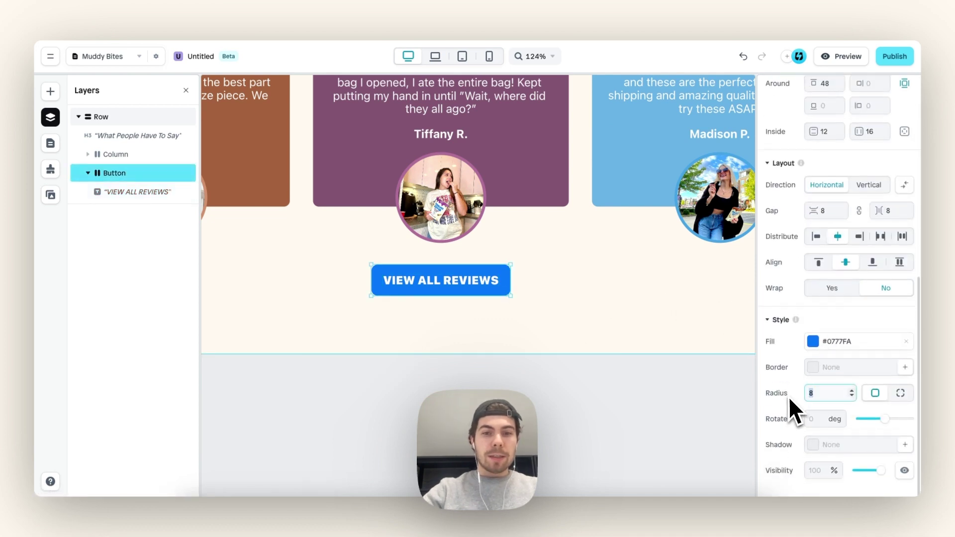
{"action": "type", "text": "99"}
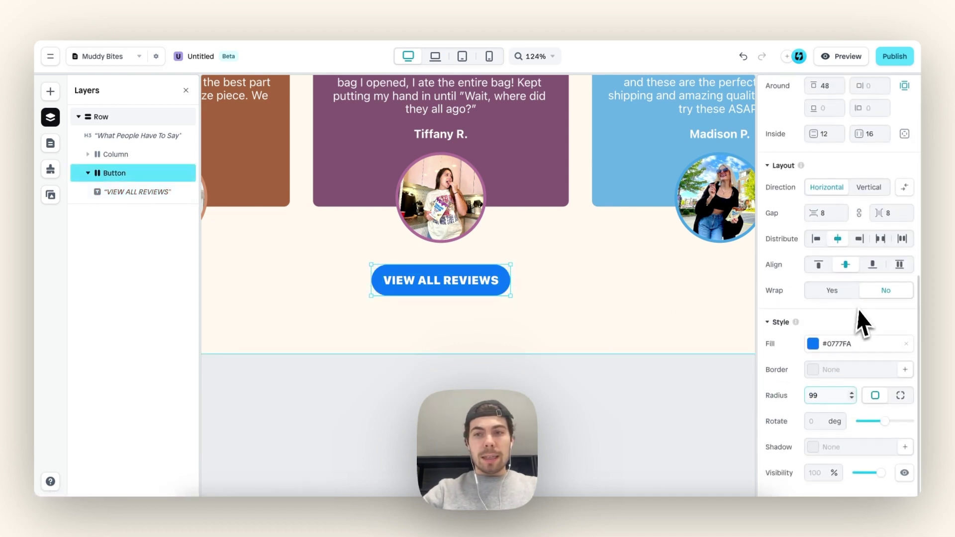
Set the button's inside spacing to 16 vertically and 32 horizontally
{"action": "scroll", "coordinate": [856, 298], "scroll_direction": "up", "scroll_amount": 3}
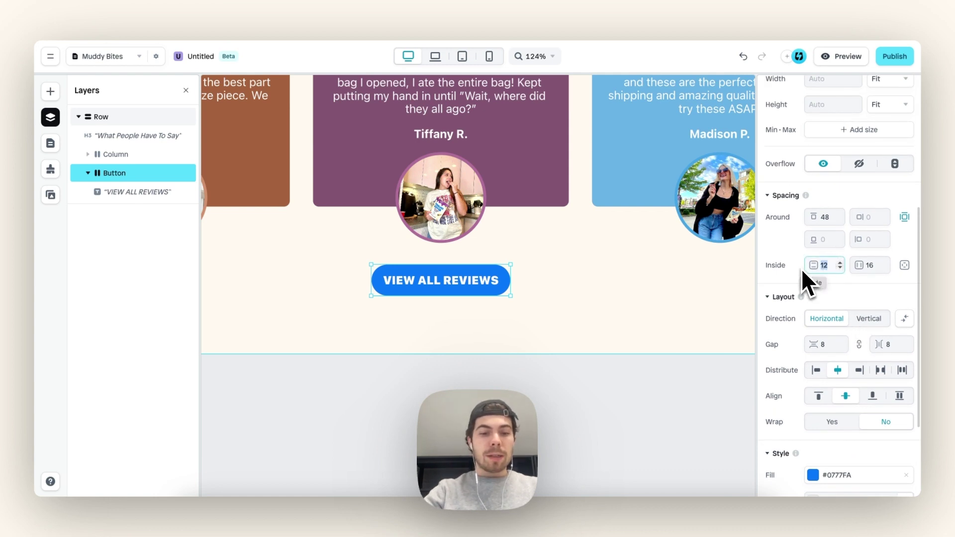
{"action": "type", "text": "20"}
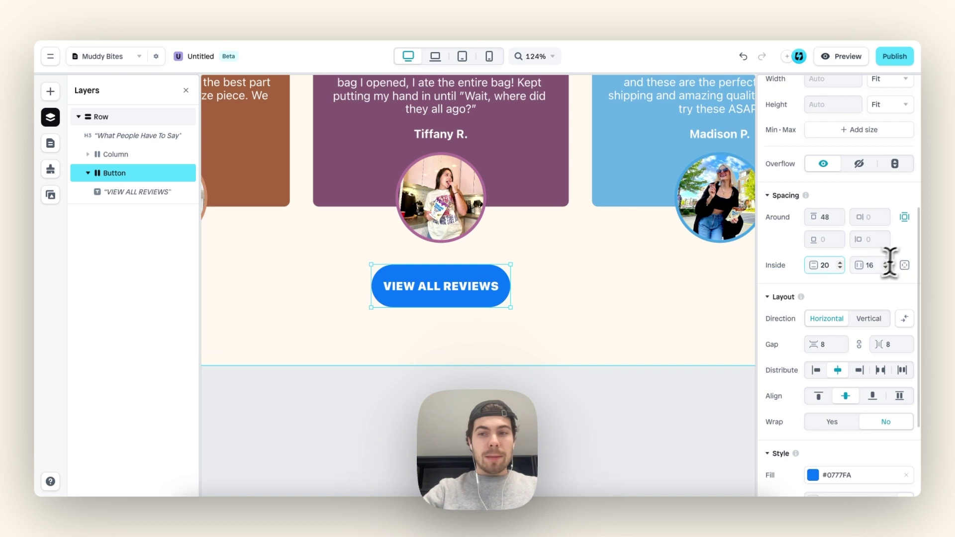
{"action": "left_click", "coordinate": [865, 265]}
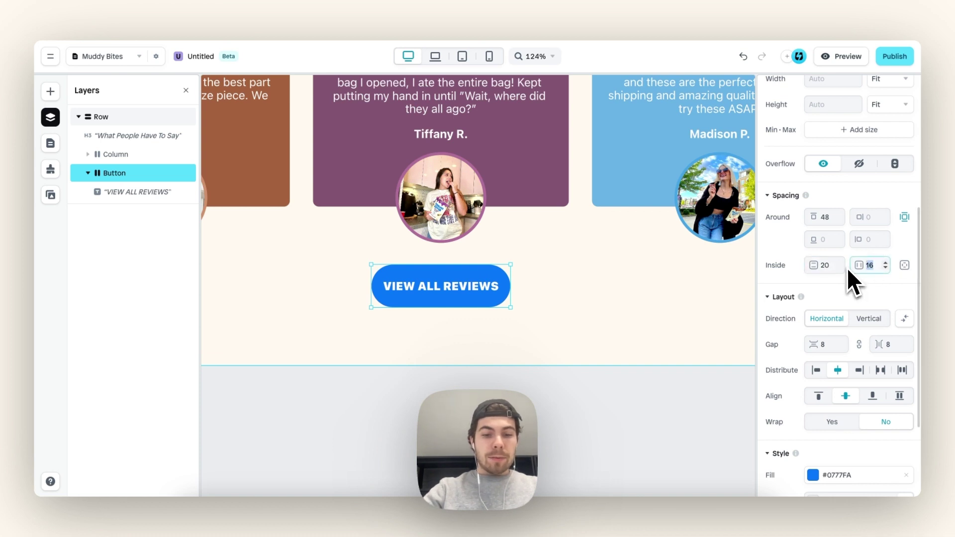
{"action": "type", "text": "28"}
{"action": "key", "text": "BackSpace"}
{"action": "key", "text": "BackSpace"}
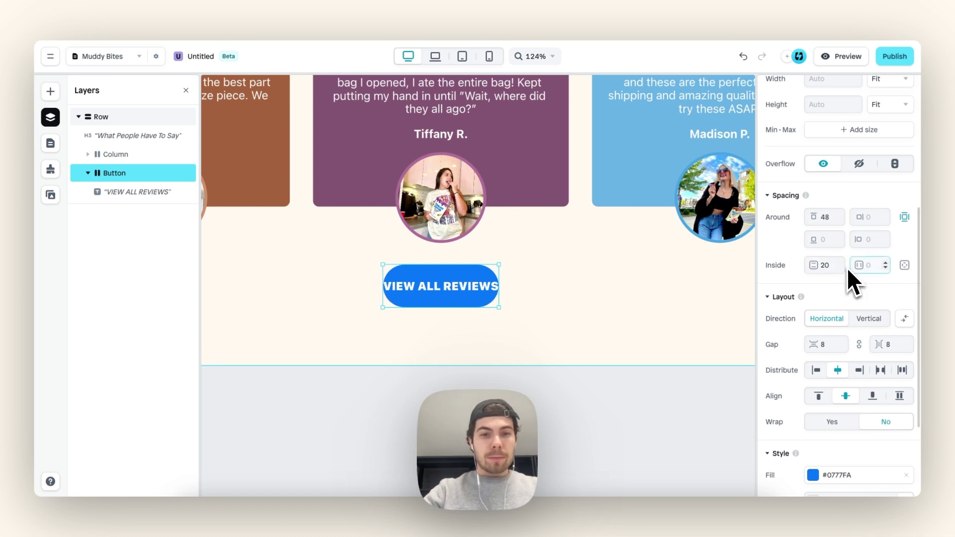
{"action": "type", "text": "30"}
{"action": "scroll", "coordinate": [488, 284], "scroll_direction": "down", "scroll_amount": 3}
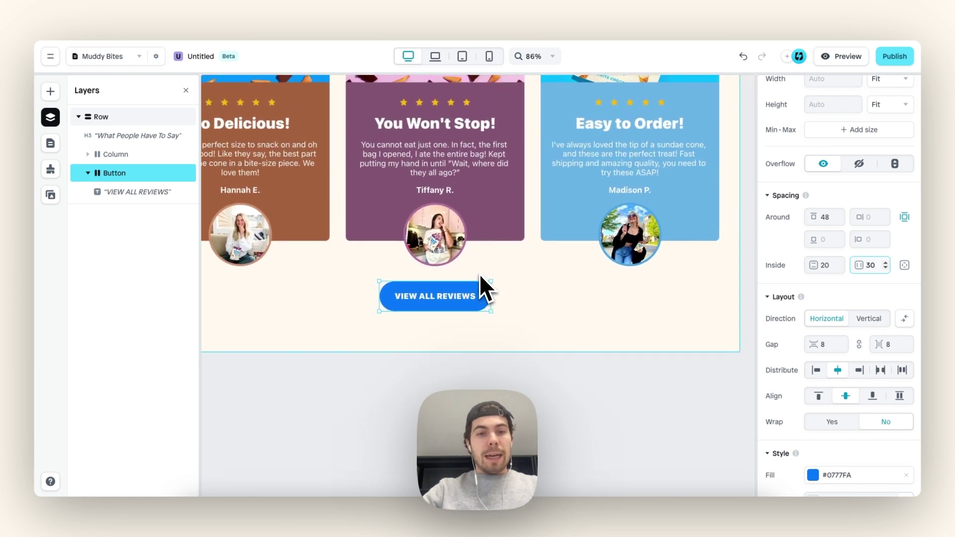
{"action": "type", "text": "16"}
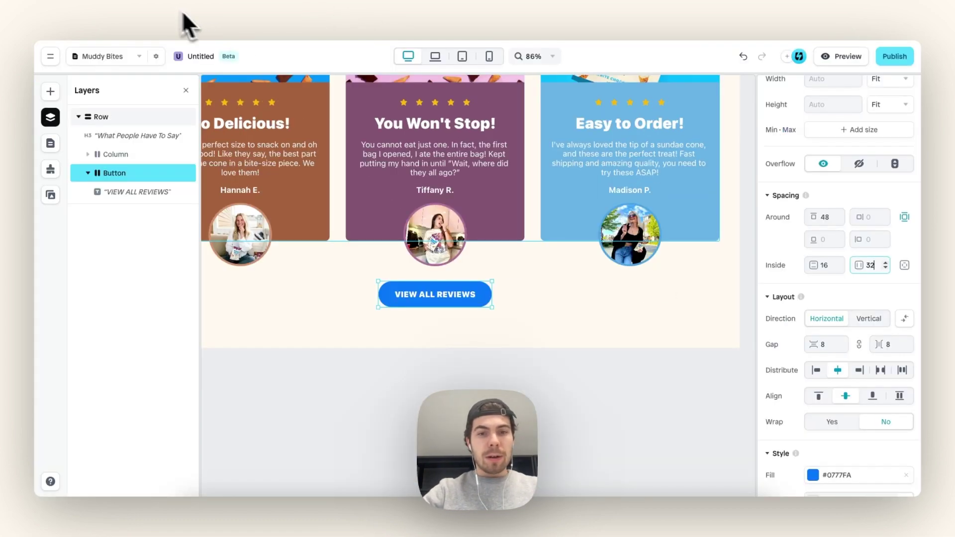
Fill the button with the saved blue "Text & Button" color style
{"action": "scroll", "coordinate": [846, 398], "scroll_direction": "down", "scroll_amount": 5}
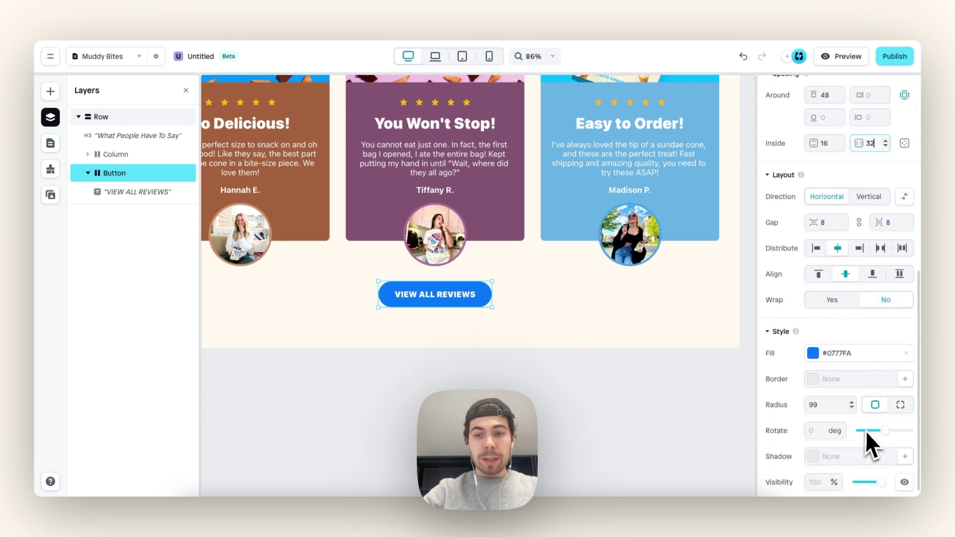
{"action": "left_click", "coordinate": [813, 353]}
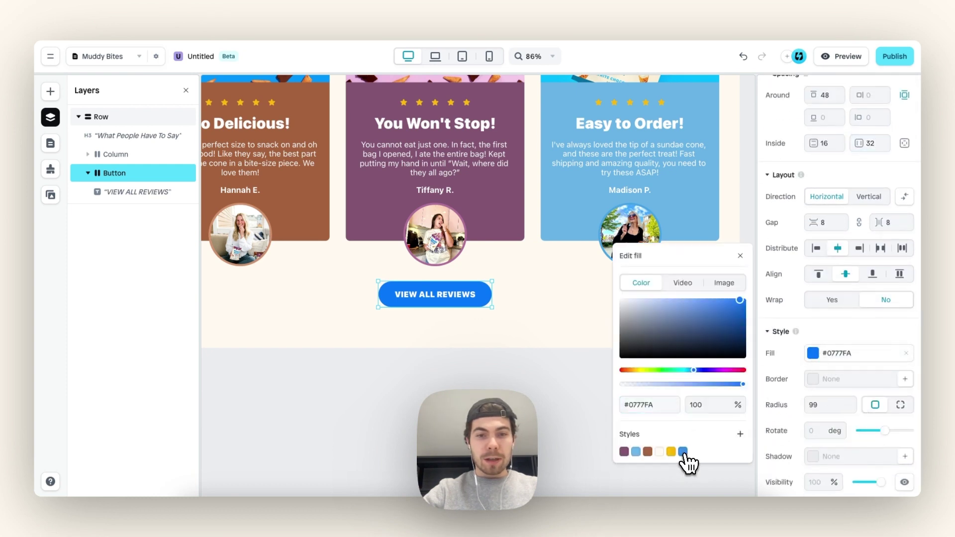
{"action": "left_click", "coordinate": [683, 451]}
{"action": "left_click", "coordinate": [761, 283]}
{"action": "scroll", "coordinate": [796, 348], "scroll_direction": "down", "scroll_amount": 1}
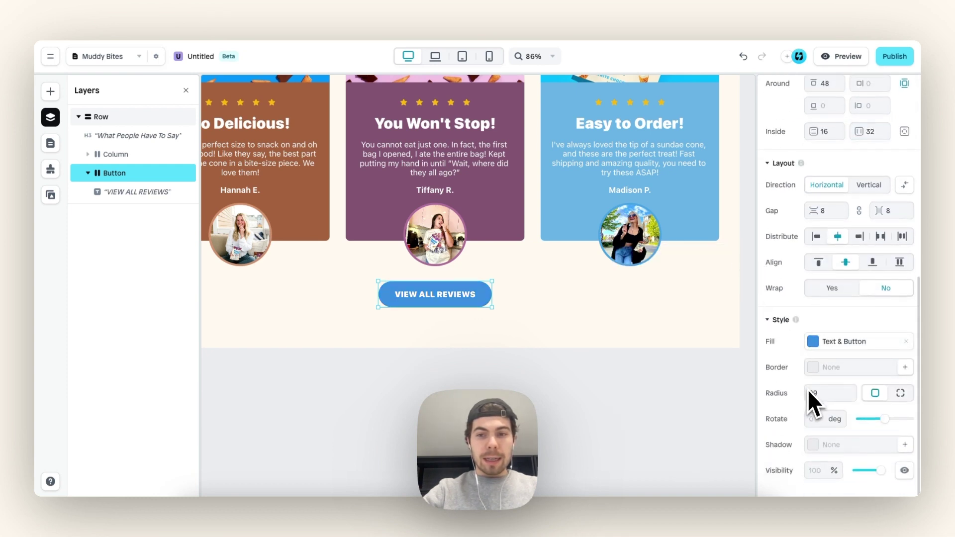
Add an outside shadow to the button and color it with the saved Yellow style
{"action": "left_click", "coordinate": [813, 445]}
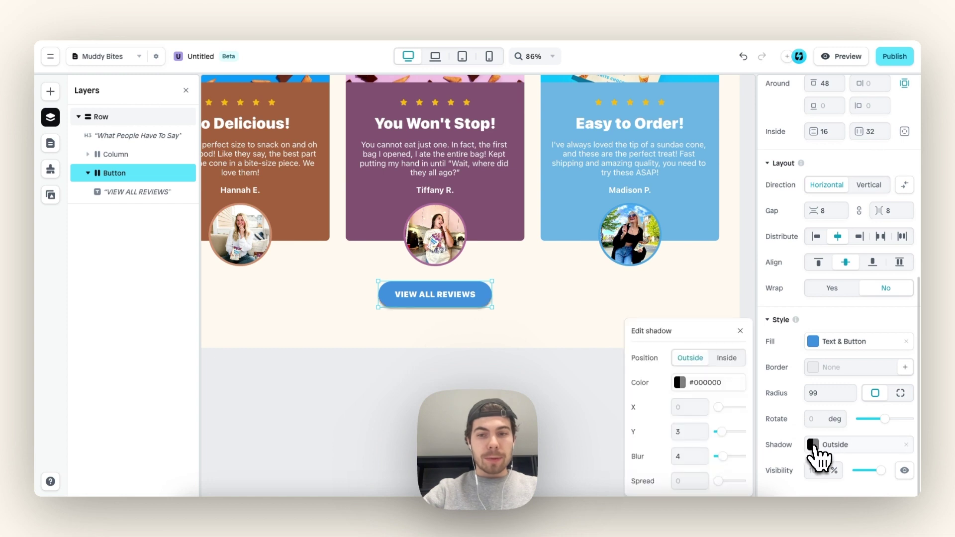
{"action": "left_click", "coordinate": [682, 384]}
{"action": "left_click", "coordinate": [683, 485]}
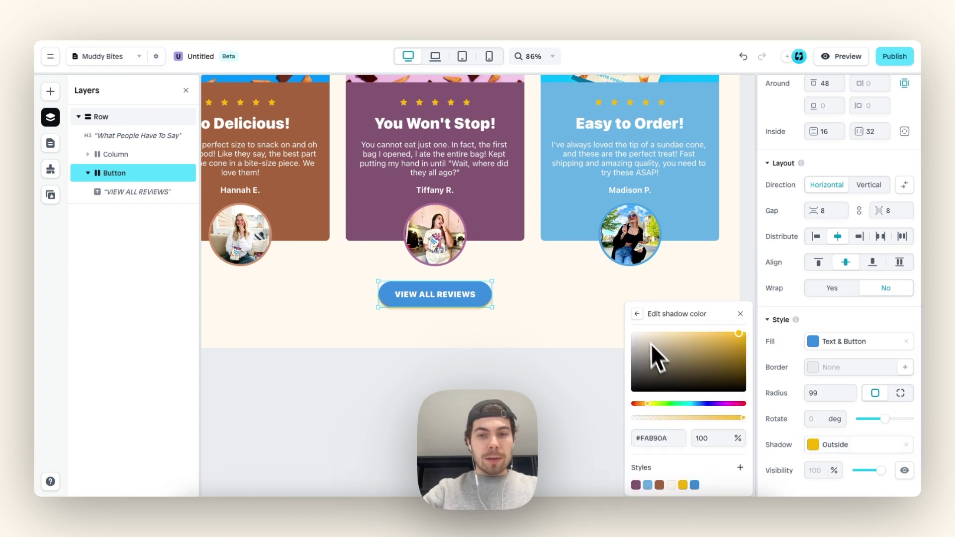
{"action": "left_click", "coordinate": [637, 315]}
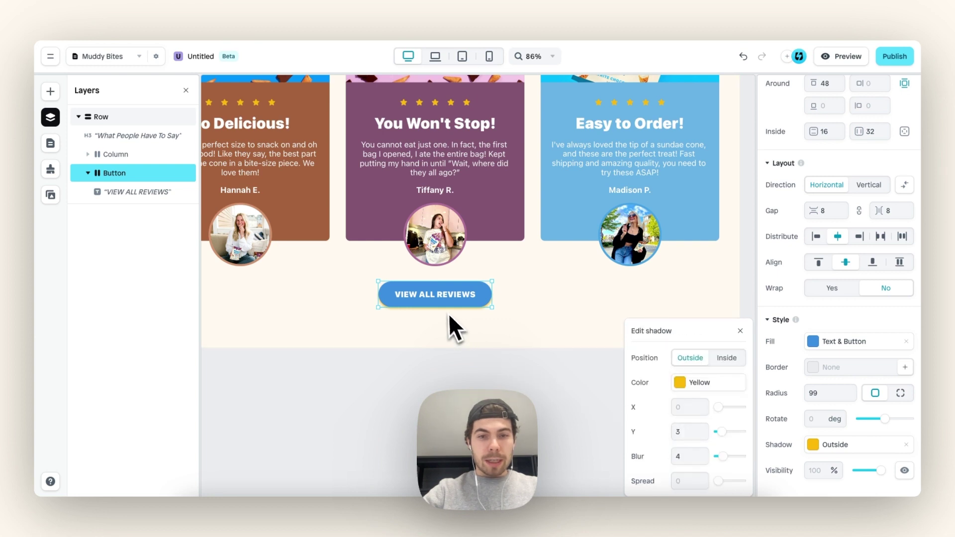
Make the button's yellow shadow a hard offset with X set to 3 and blur set to 0
{"action": "scroll", "coordinate": [449, 313], "scroll_direction": "up", "scroll_amount": 5}
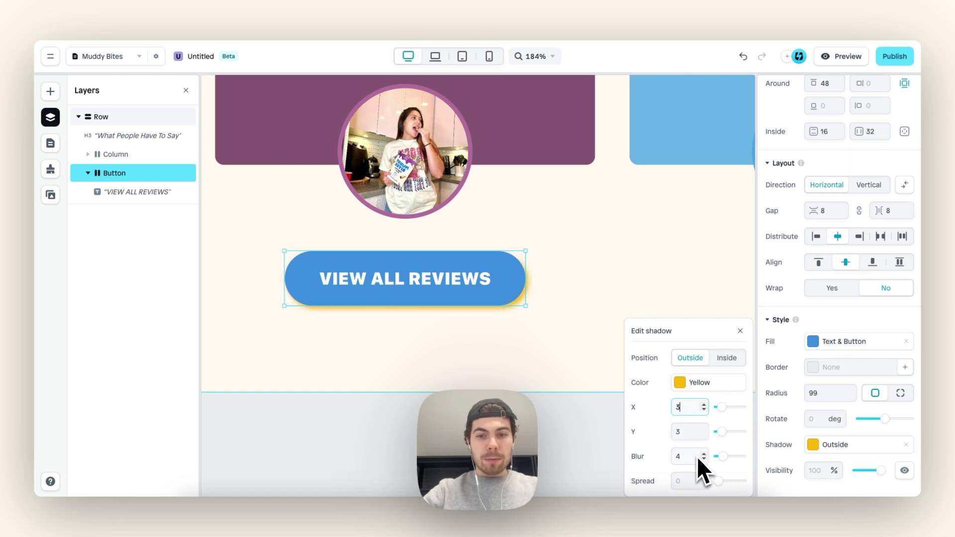
{"action": "left_click", "coordinate": [678, 456]}
{"action": "type", "text": "0"}
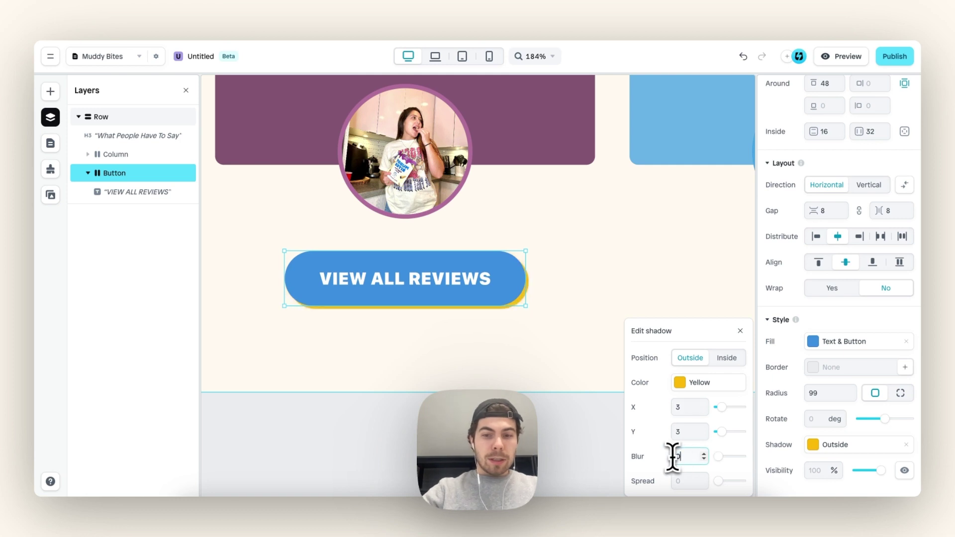
{"action": "left_click", "coordinate": [741, 331]}
Select the section's main row, review the whole section on desktop, and switch to the laptop breakpoint to check its layout
{"action": "scroll", "coordinate": [601, 320], "scroll_direction": "down", "scroll_amount": 10}
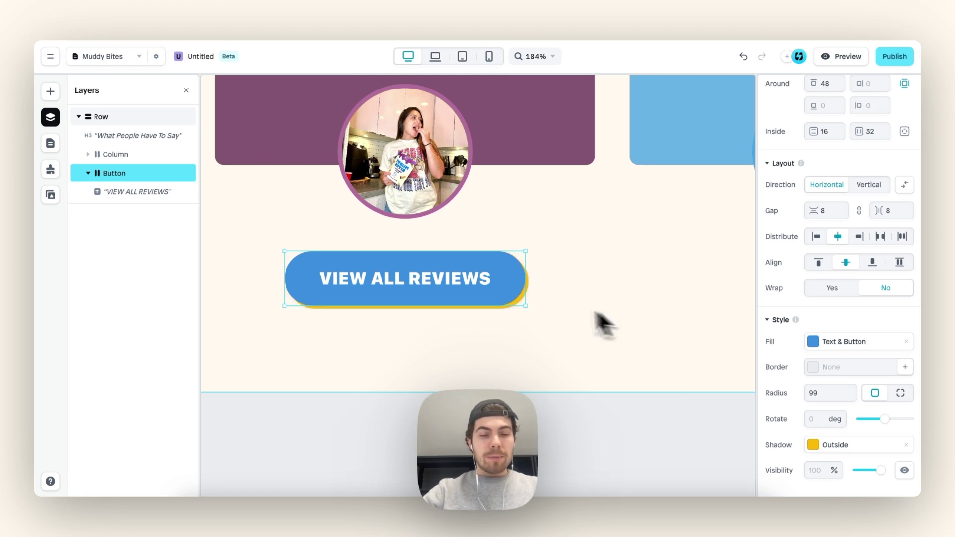
{"action": "left_click", "coordinate": [572, 297]}
{"action": "scroll", "coordinate": [580, 296], "scroll_direction": "up", "scroll_amount": 3}
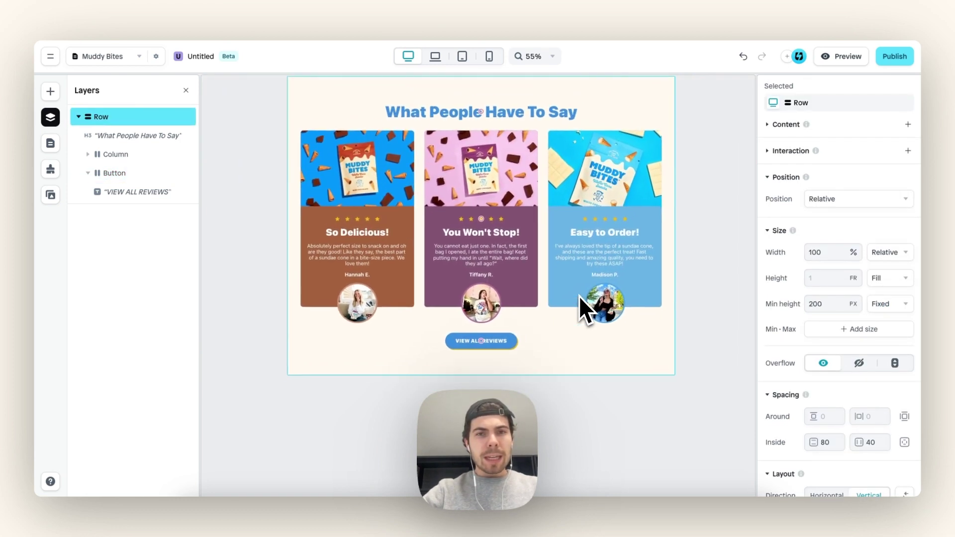
{"action": "scroll", "coordinate": [579, 296], "scroll_direction": "down", "scroll_amount": 2}
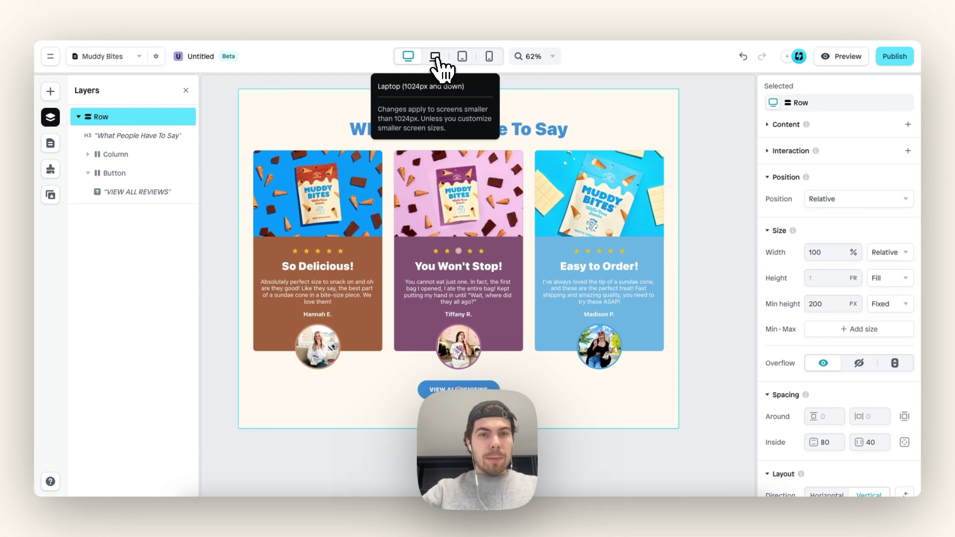
{"action": "left_click", "coordinate": [435, 56]}
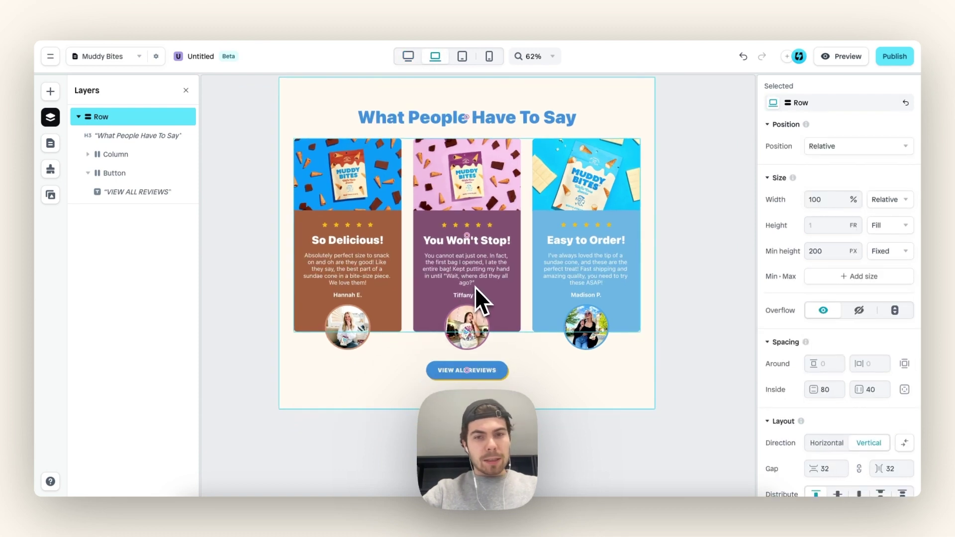
{"action": "scroll", "coordinate": [474, 287], "scroll_direction": "up", "scroll_amount": 3}
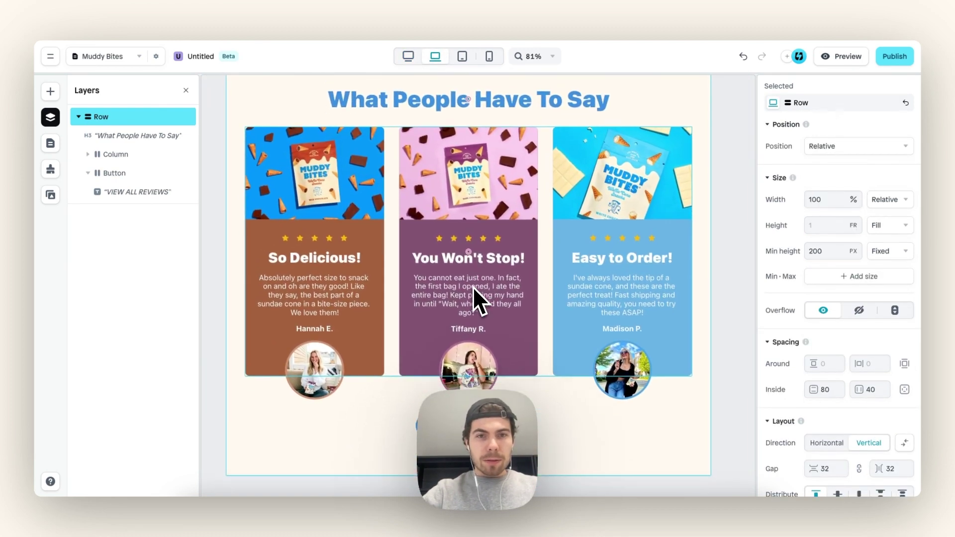
{"action": "scroll", "coordinate": [472, 287], "scroll_direction": "down", "scroll_amount": 1}
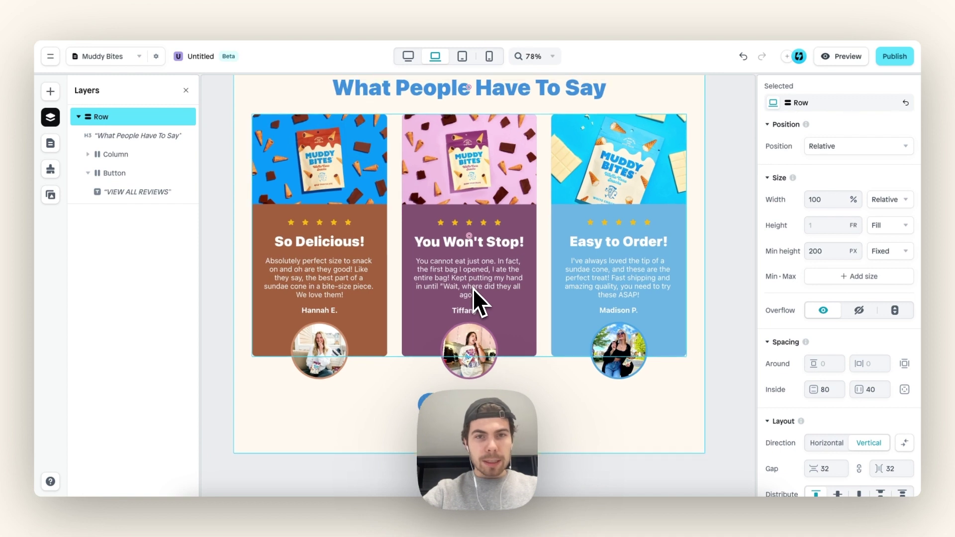
Switch to the tablet breakpoint and stack the three review cards by setting their column's direction to Vertical
{"action": "scroll", "coordinate": [472, 288], "scroll_direction": "down", "scroll_amount": 2}
{"action": "left_click", "coordinate": [462, 57]}
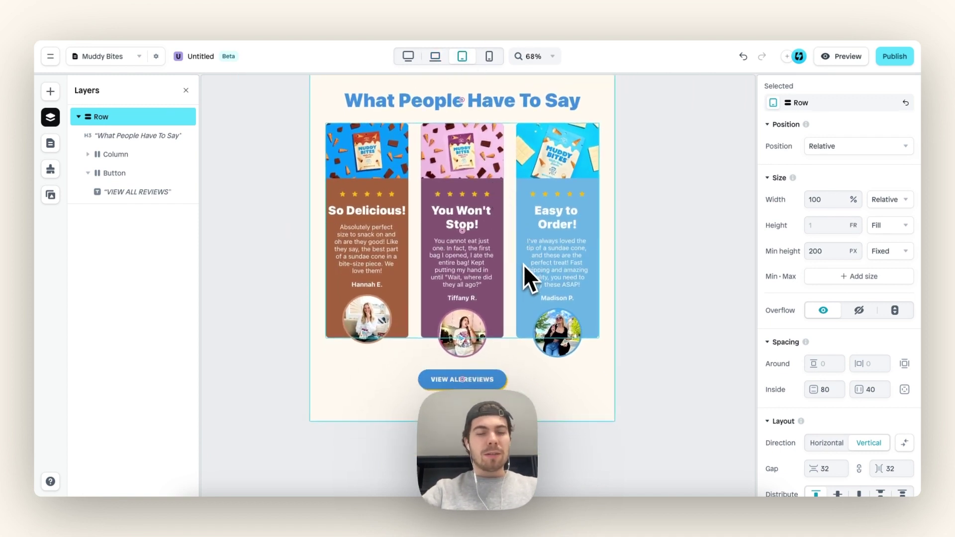
{"action": "left_click", "coordinate": [513, 277]}
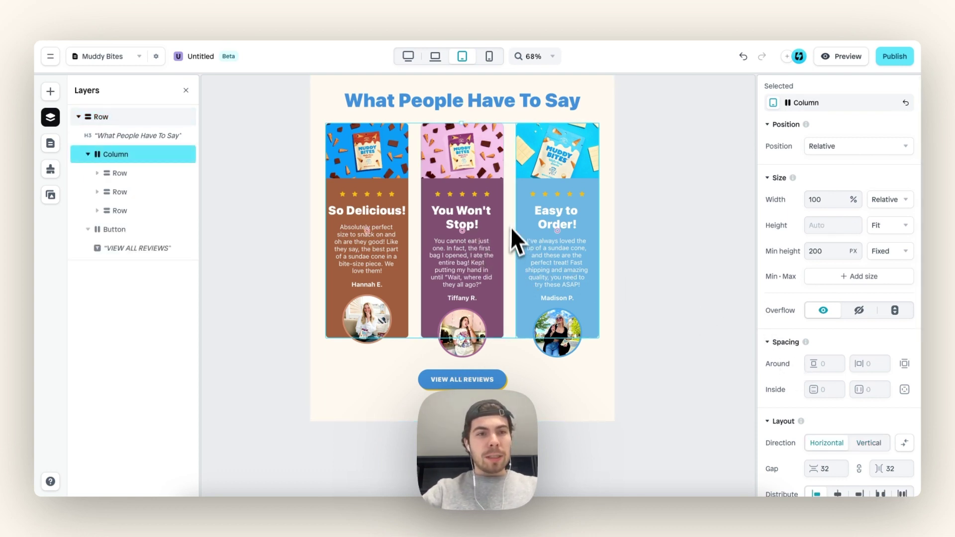
{"action": "scroll", "coordinate": [824, 406], "scroll_direction": "down", "scroll_amount": 4}
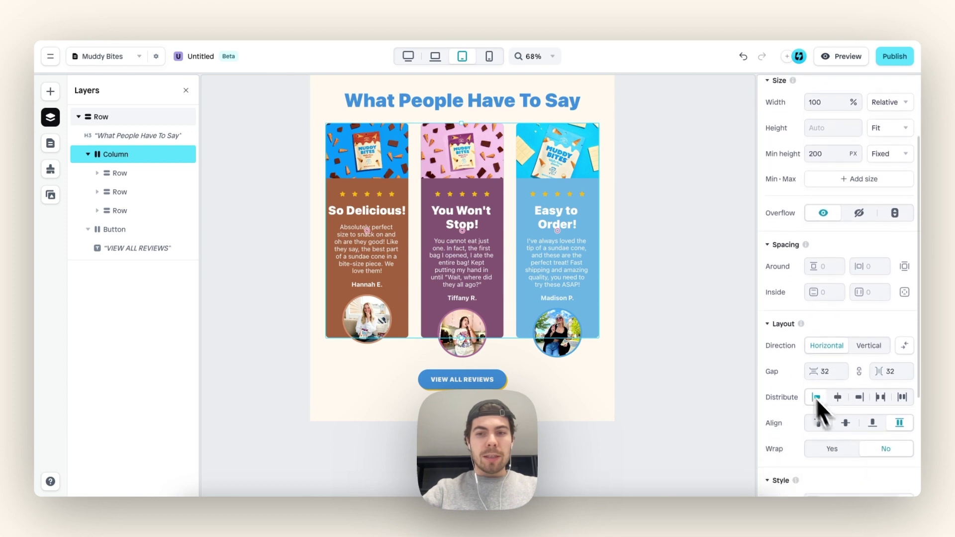
{"action": "scroll", "coordinate": [786, 341], "scroll_direction": "down", "scroll_amount": 1}
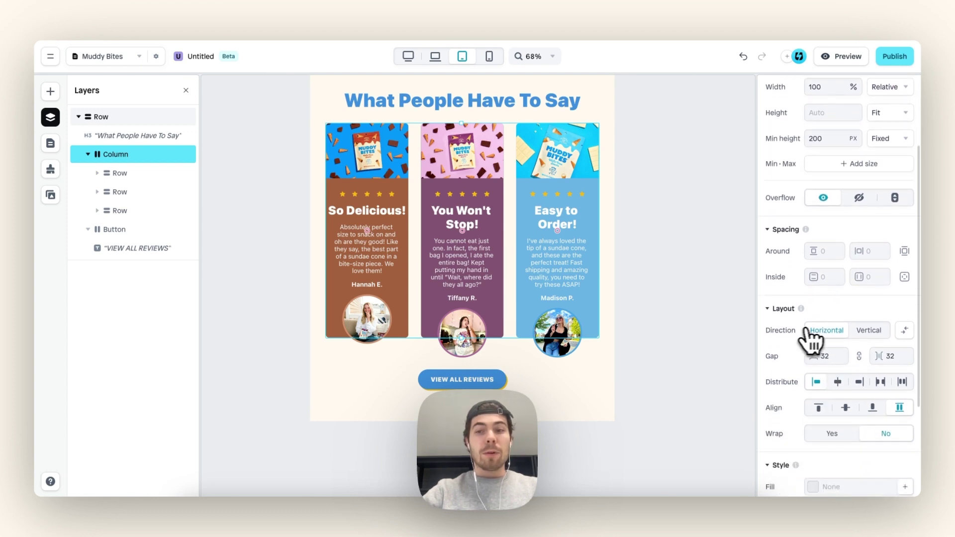
{"action": "left_click", "coordinate": [869, 330]}
{"action": "scroll", "coordinate": [515, 357], "scroll_direction": "down", "scroll_amount": 1}
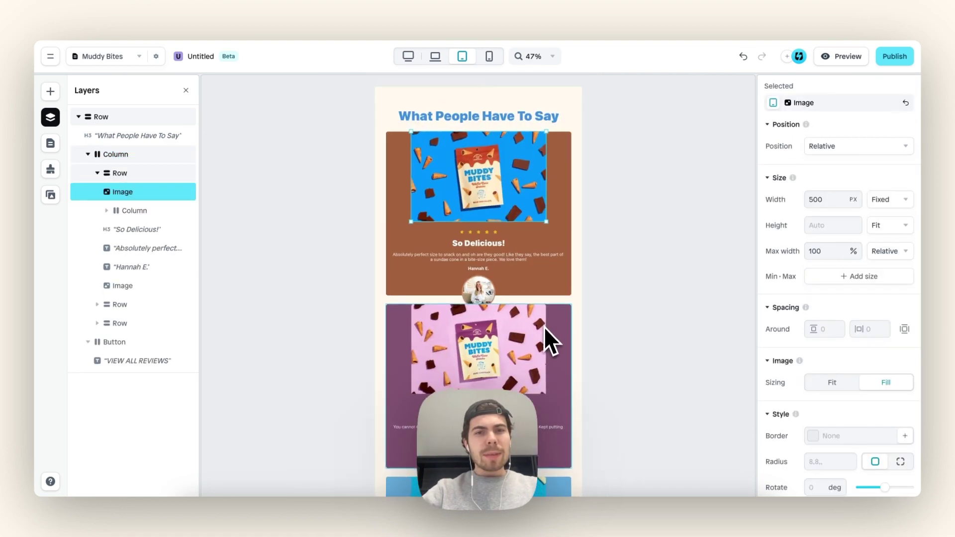
Set the first card's product image to Fill width and a fixed height of 350 px on tablet
{"action": "scroll", "coordinate": [544, 331], "scroll_direction": "up", "scroll_amount": 4}
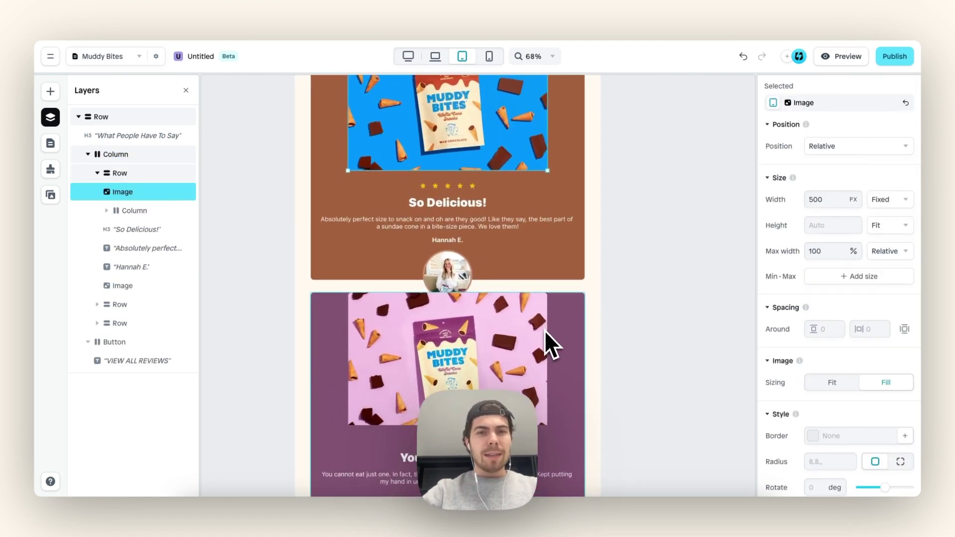
{"action": "scroll", "coordinate": [544, 331], "scroll_direction": "up", "scroll_amount": 2}
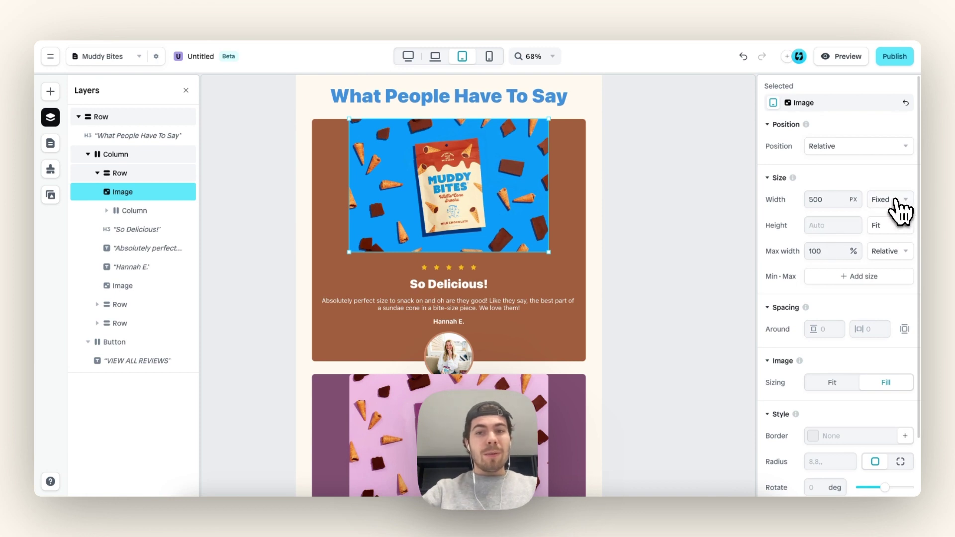
{"action": "left_click", "coordinate": [889, 222]}
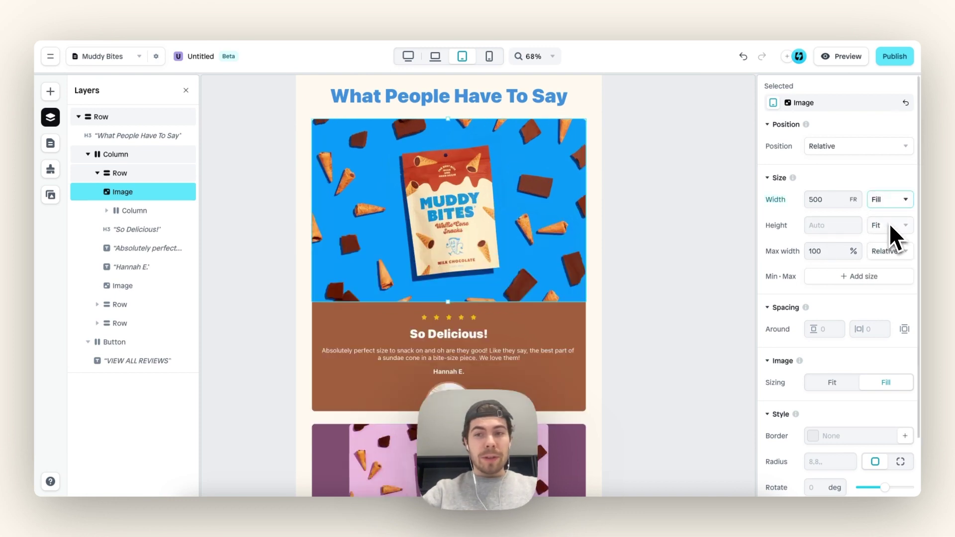
{"action": "left_click", "coordinate": [817, 226]}
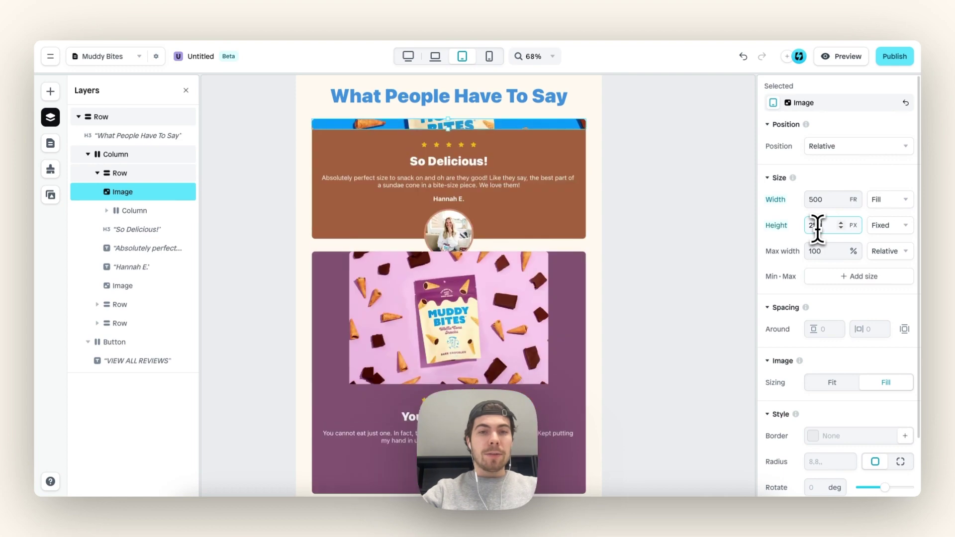
{"action": "type", "text": "300"}
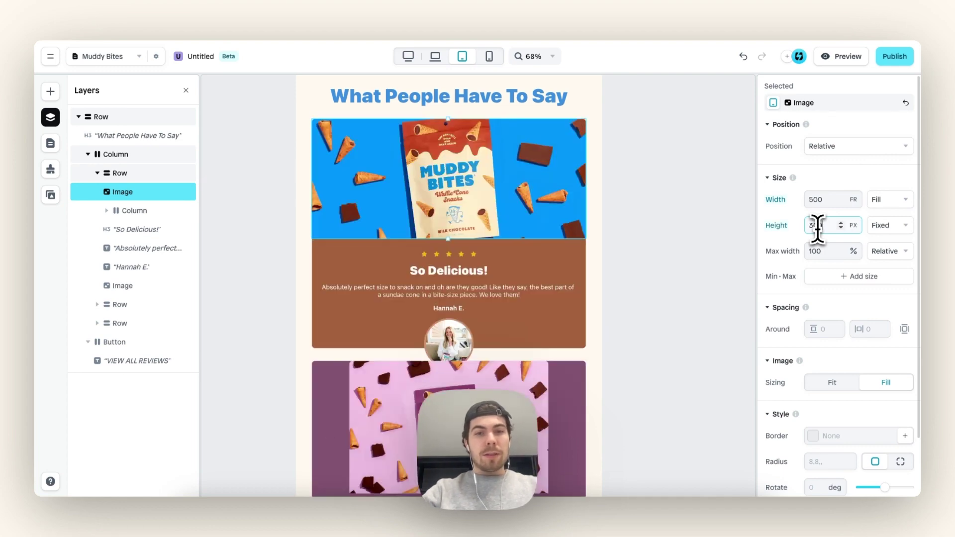
{"action": "key", "text": "BackSpace"}
{"action": "key", "text": "BackSpace"}
{"action": "type", "text": "50"}
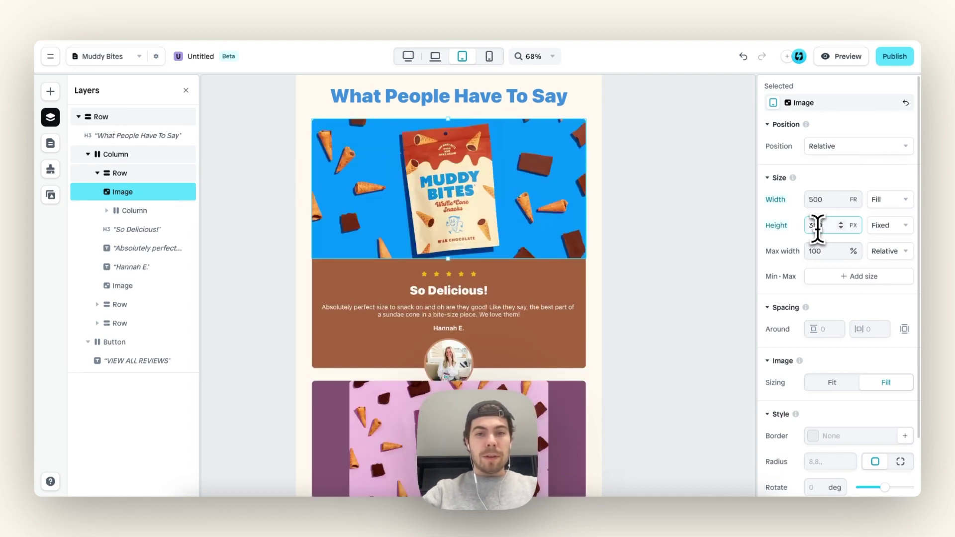
{"action": "scroll", "coordinate": [500, 264], "scroll_direction": "down", "scroll_amount": 3}
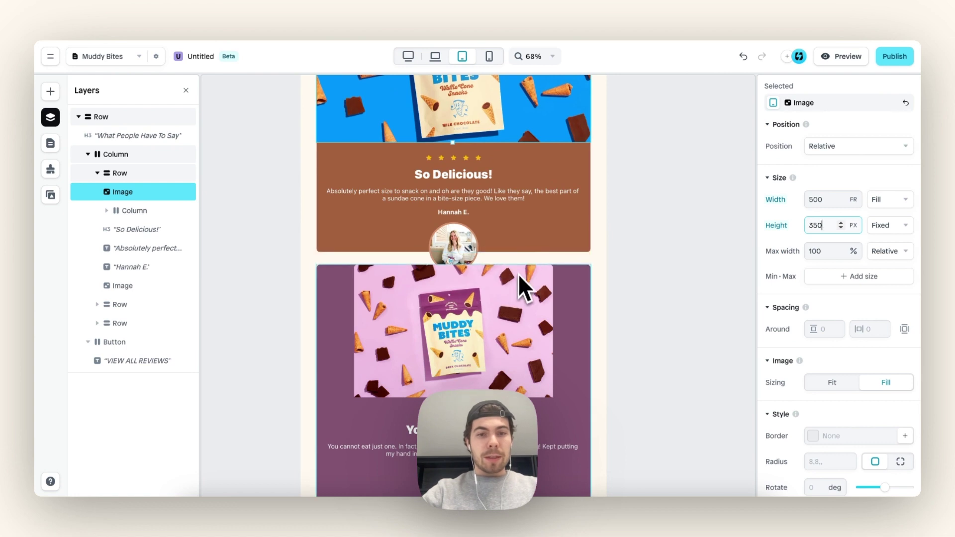
Increase the font size of the first card's "So Delicious!" heading to 36 px
{"action": "scroll", "coordinate": [467, 186], "scroll_direction": "up", "scroll_amount": 1}
{"action": "scroll", "coordinate": [464, 186], "scroll_direction": "up", "scroll_amount": 3}
{"action": "left_click", "coordinate": [464, 186]}
{"action": "scroll", "coordinate": [838, 321], "scroll_direction": "down", "scroll_amount": 5}
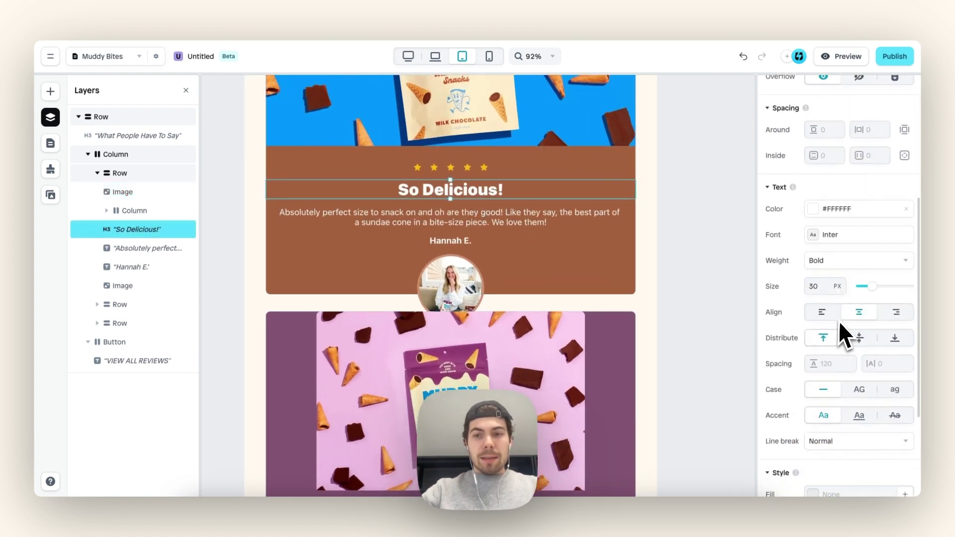
{"action": "left_click", "coordinate": [825, 285]}
{"action": "left_click", "coordinate": [825, 285]}
{"action": "left_click", "coordinate": [825, 285]}
{"action": "left_click", "coordinate": [825, 285]}
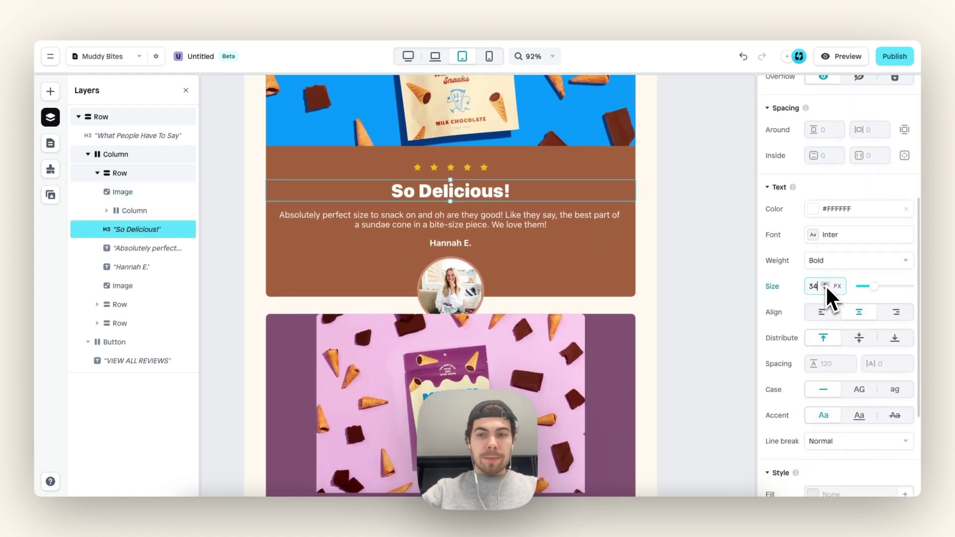
{"action": "left_click", "coordinate": [825, 285]}
{"action": "left_click", "coordinate": [825, 284]}
Set the font size of the first card's review paragraph to 22 px
{"action": "left_click", "coordinate": [561, 225]}
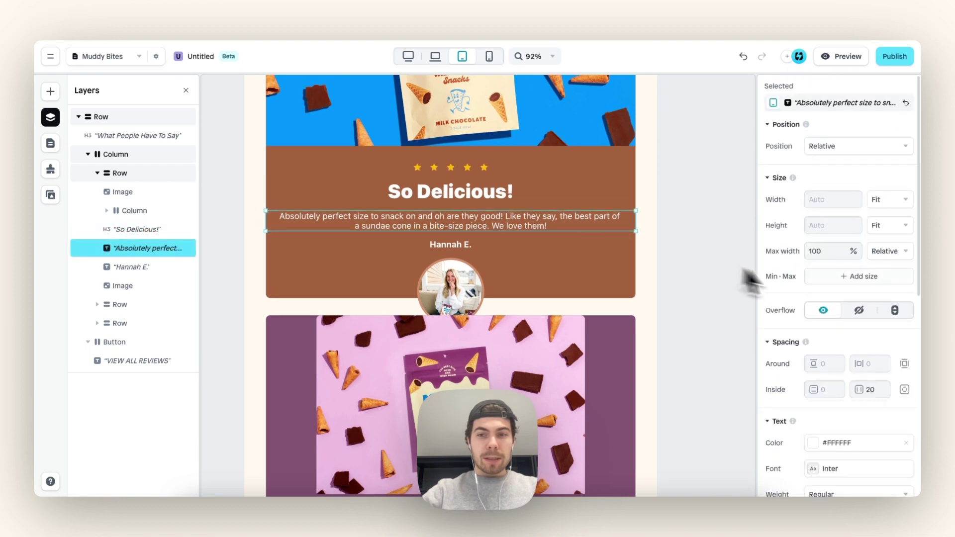
{"action": "scroll", "coordinate": [806, 351], "scroll_direction": "down", "scroll_amount": 4}
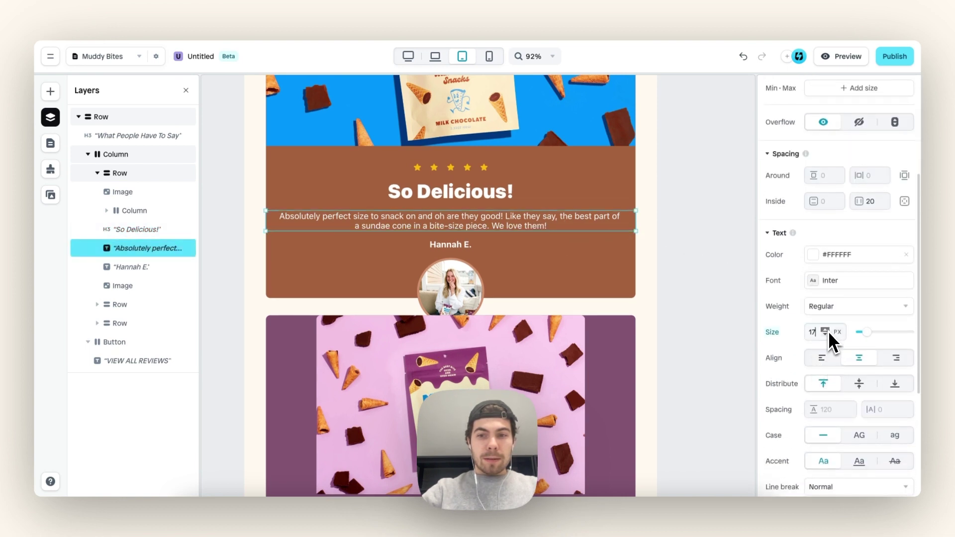
{"action": "left_click", "coordinate": [827, 330]}
{"action": "left_click", "coordinate": [827, 330]}
{"action": "left_click", "coordinate": [827, 330]}
{"action": "left_click", "coordinate": [827, 329]}
{"action": "left_click", "coordinate": [826, 330]}
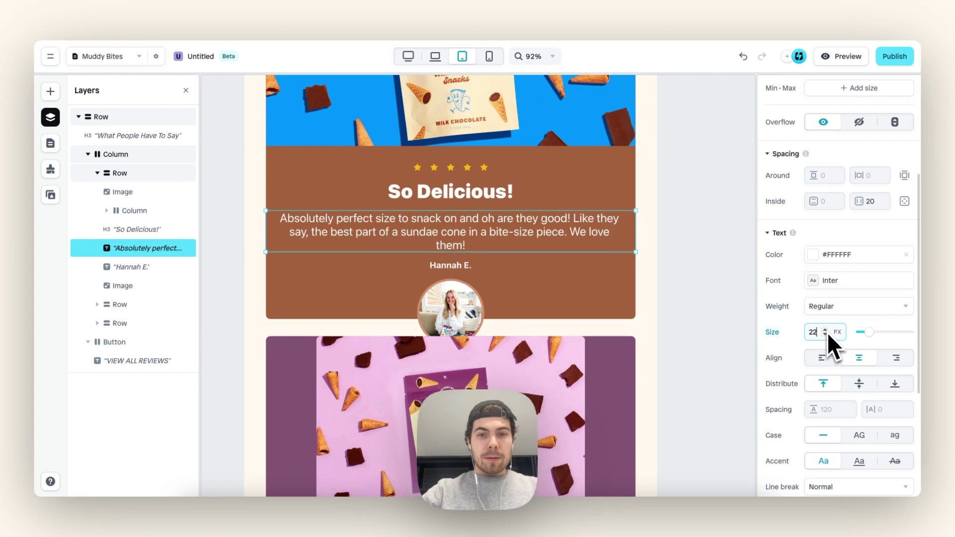
Set the font size of the reviewer's name in the first card to 22 px
{"action": "left_click", "coordinate": [487, 263]}
{"action": "scroll", "coordinate": [834, 367], "scroll_direction": "down", "scroll_amount": 6}
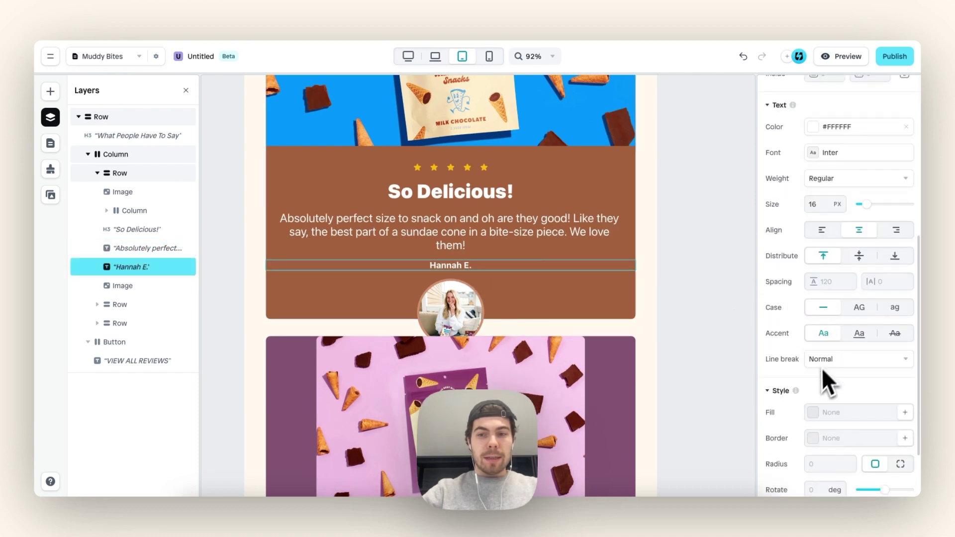
{"action": "scroll", "coordinate": [822, 369], "scroll_direction": "down", "scroll_amount": 2}
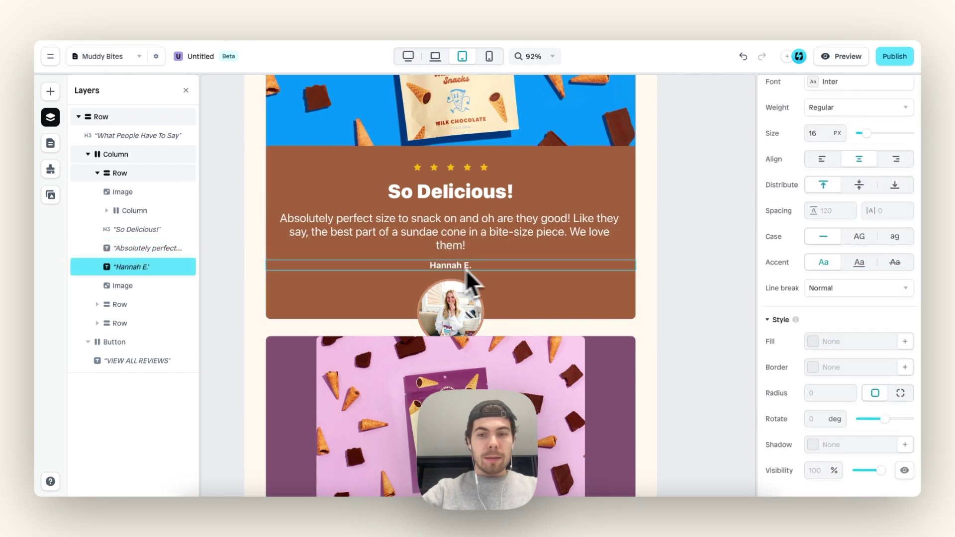
{"action": "scroll", "coordinate": [823, 342], "scroll_direction": "up", "scroll_amount": 4}
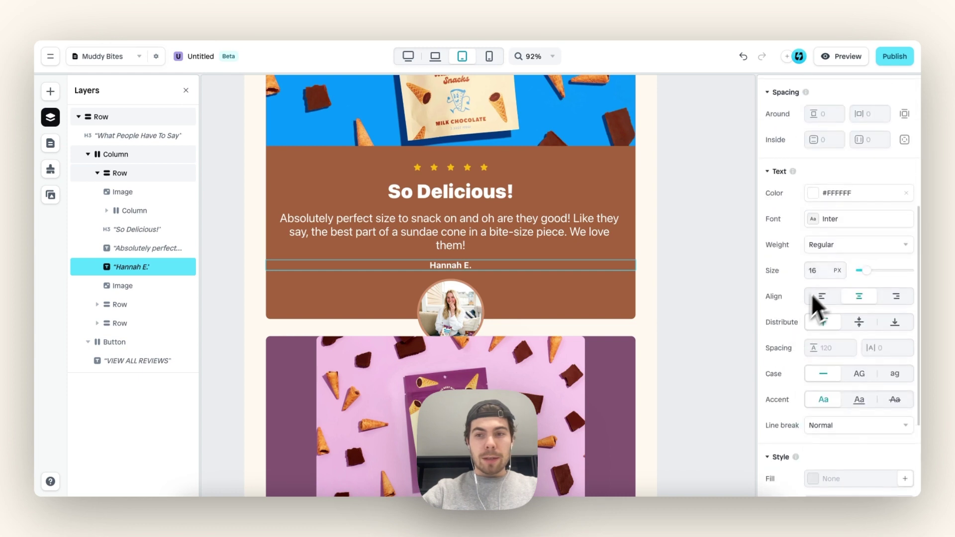
{"action": "type", "text": "20"}
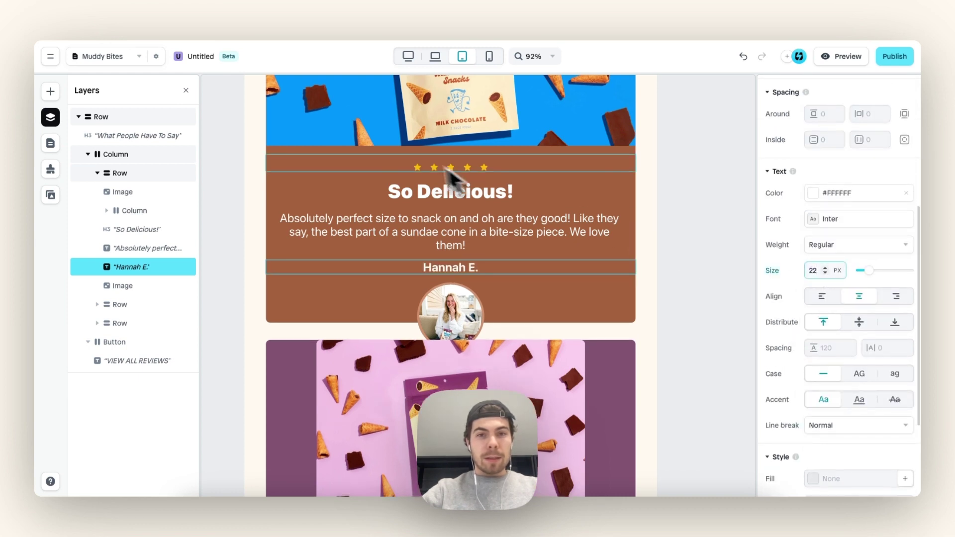
Set the first star icon in the "So Delicious!" card to 20 px wide and 20 px high
{"action": "left_click", "coordinate": [426, 167]}
{"action": "left_click", "coordinate": [421, 172]}
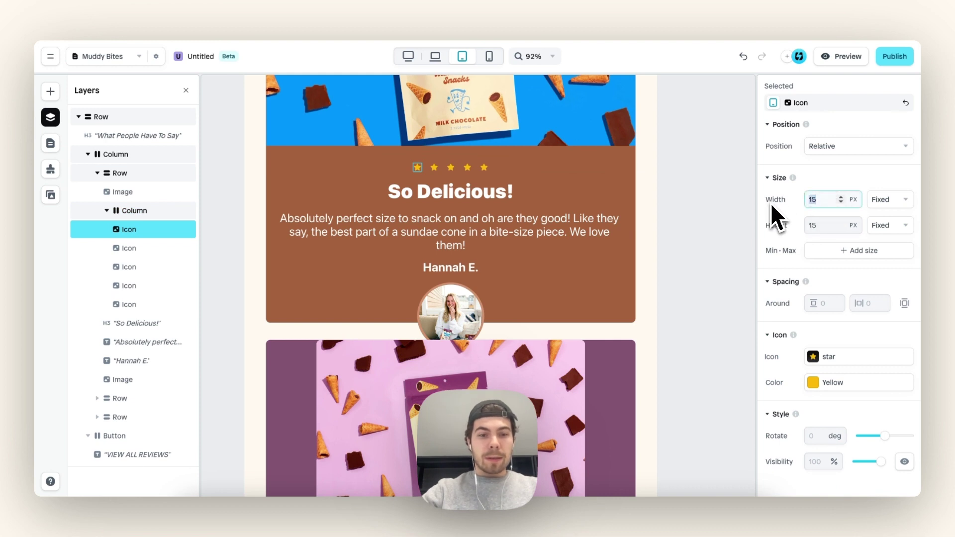
{"action": "type", "text": "20"}
{"action": "key", "text": "Tab"}
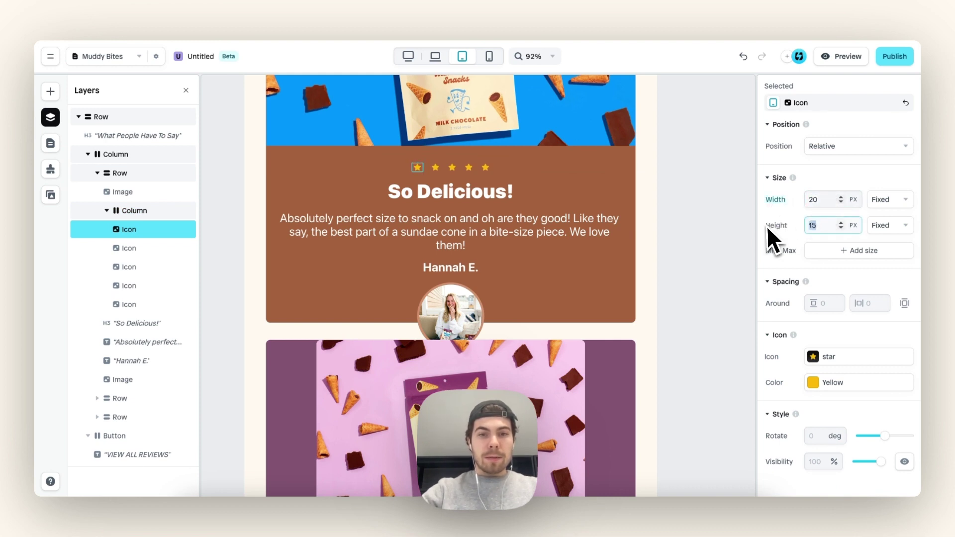
{"action": "type", "text": "20"}
{"action": "left_click", "coordinate": [422, 168]}
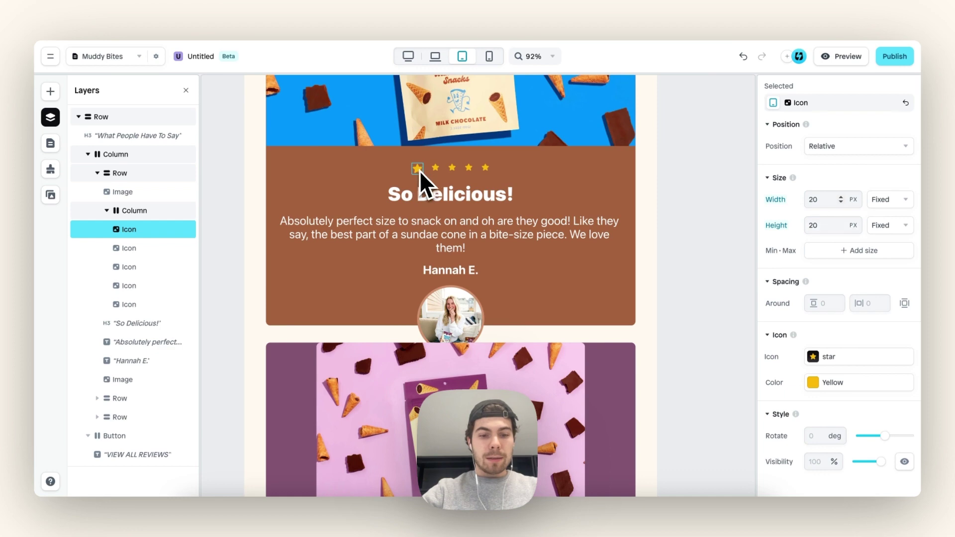
Resize the remaining four star icons in the "So Delicious!" card to 20 × 20 px each
{"action": "scroll", "coordinate": [434, 168], "scroll_direction": "up", "scroll_amount": 5}
{"action": "left_click", "coordinate": [435, 167]}
{"action": "left_click_drag", "start_coordinate": [820, 199], "coordinate": [791, 200]}
{"action": "type", "text": "20"}
{"action": "type", "text": "20"}
{"action": "left_click_drag", "start_coordinate": [820, 226], "coordinate": [791, 200]}
{"action": "left_click", "coordinate": [470, 168]}
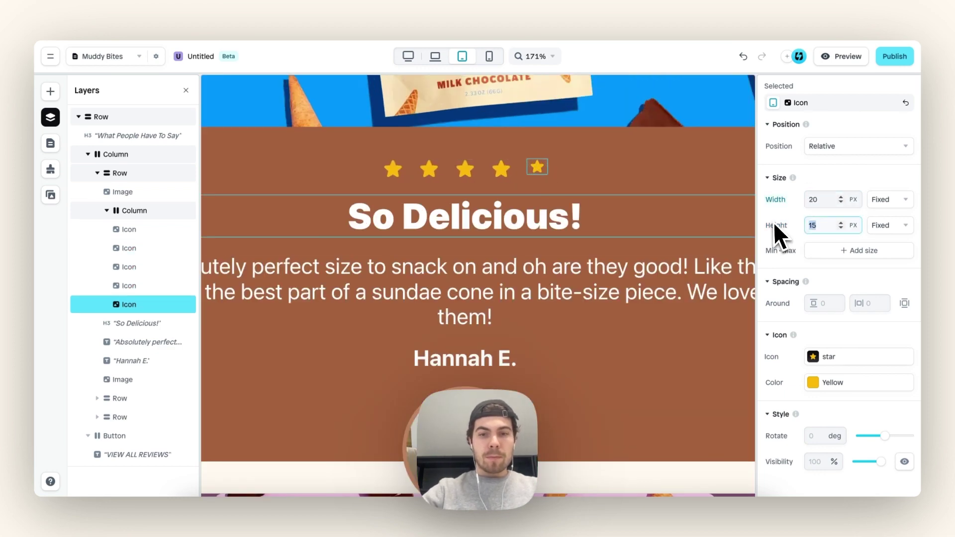
{"action": "type", "text": "20"}
Set the horizontal inside spacing of the first card's review paragraph to 40 px
{"action": "scroll", "coordinate": [471, 253], "scroll_direction": "down", "scroll_amount": 8}
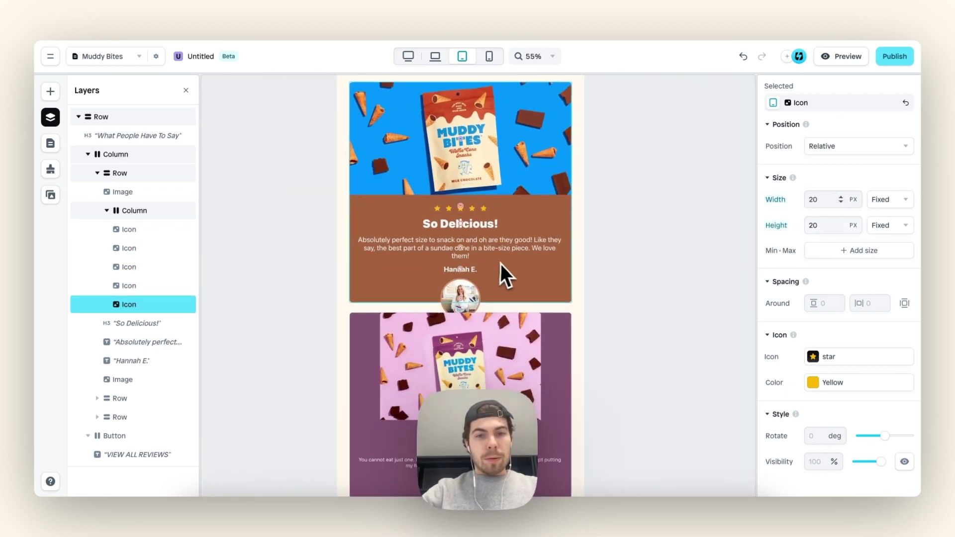
{"action": "left_click", "coordinate": [502, 257]}
{"action": "scroll", "coordinate": [827, 346], "scroll_direction": "down", "scroll_amount": 2}
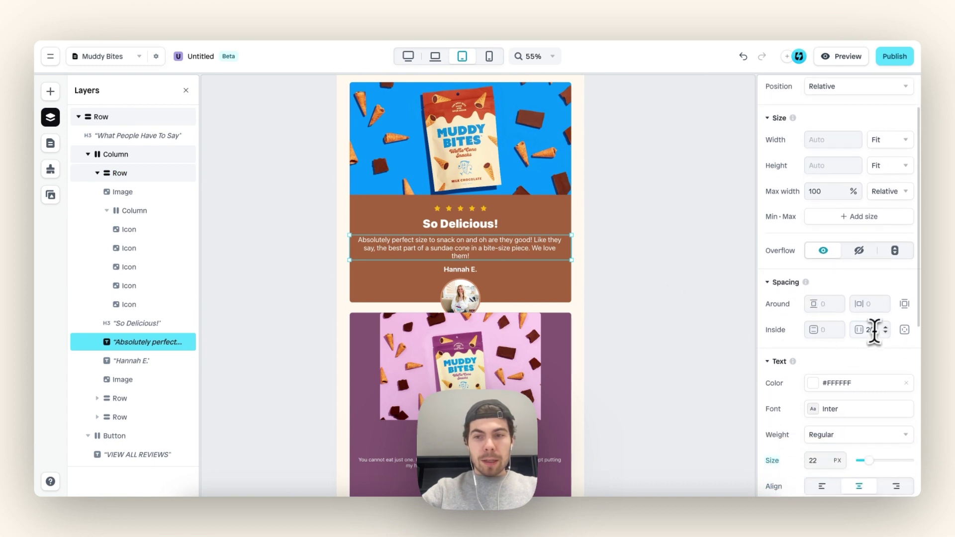
{"action": "scroll", "coordinate": [624, 339], "scroll_direction": "down", "scroll_amount": 3}
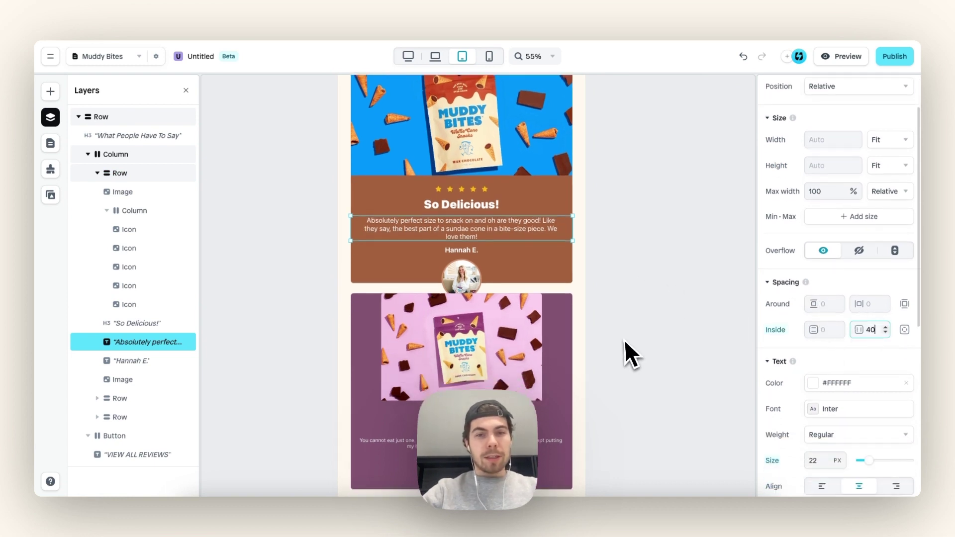
Examine all three stacked review cards on tablet for consistent image widths, text sizes, star sizes and spacing between cards
{"action": "scroll", "coordinate": [529, 265], "scroll_direction": "down", "scroll_amount": 3}
{"action": "scroll", "coordinate": [529, 264], "scroll_direction": "down", "scroll_amount": 2}
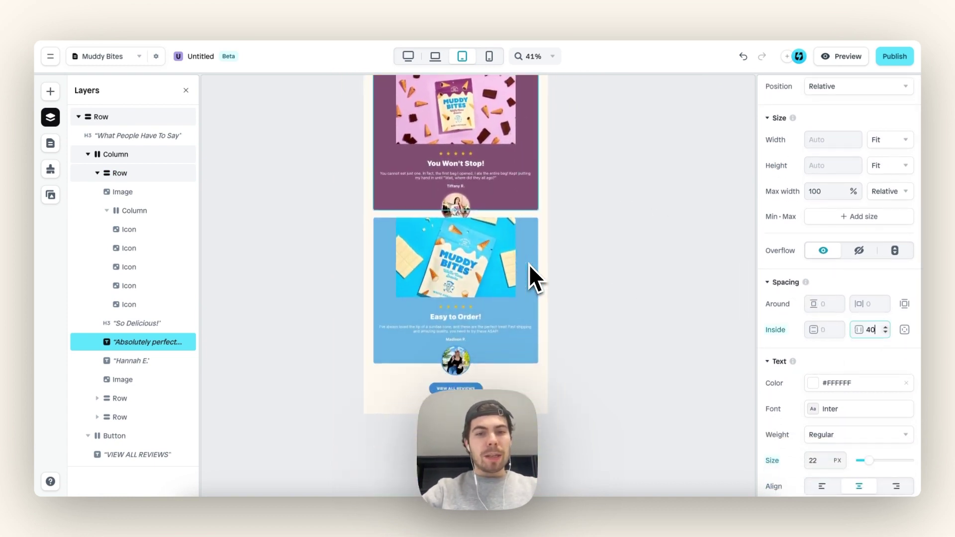
{"action": "scroll", "coordinate": [505, 254], "scroll_direction": "up", "scroll_amount": 2}
{"action": "scroll", "coordinate": [490, 241], "scroll_direction": "up", "scroll_amount": 4}
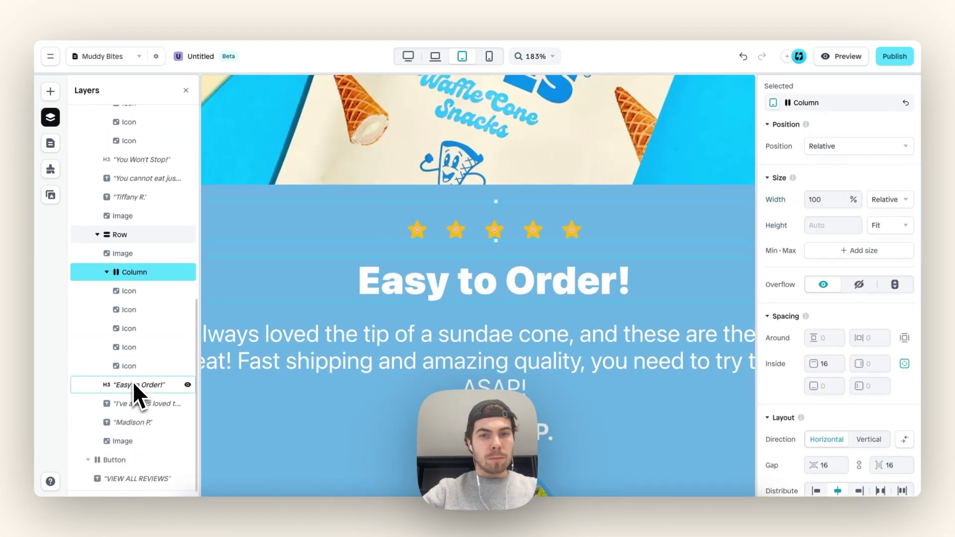
{"action": "scroll", "coordinate": [471, 252], "scroll_direction": "down", "scroll_amount": 6}
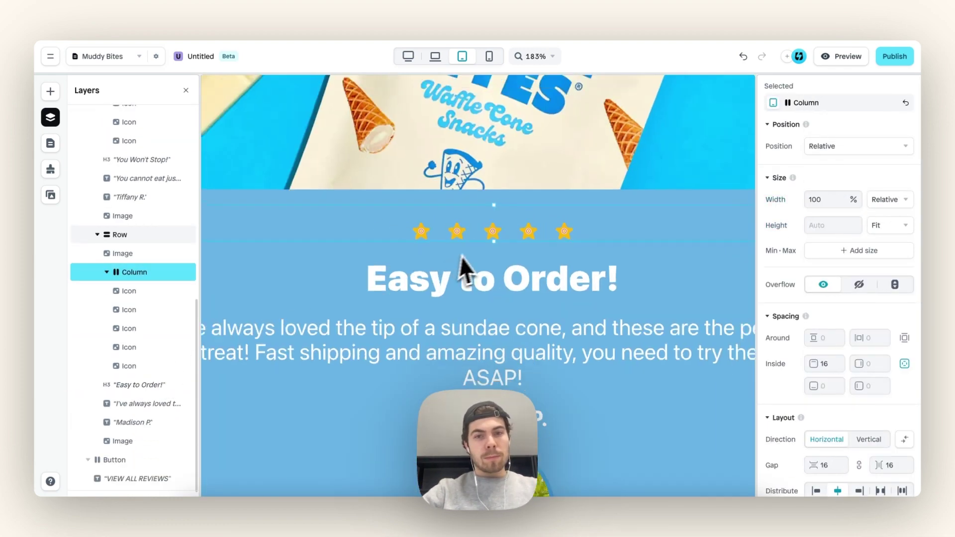
{"action": "scroll", "coordinate": [565, 222], "scroll_direction": "up", "scroll_amount": 2}
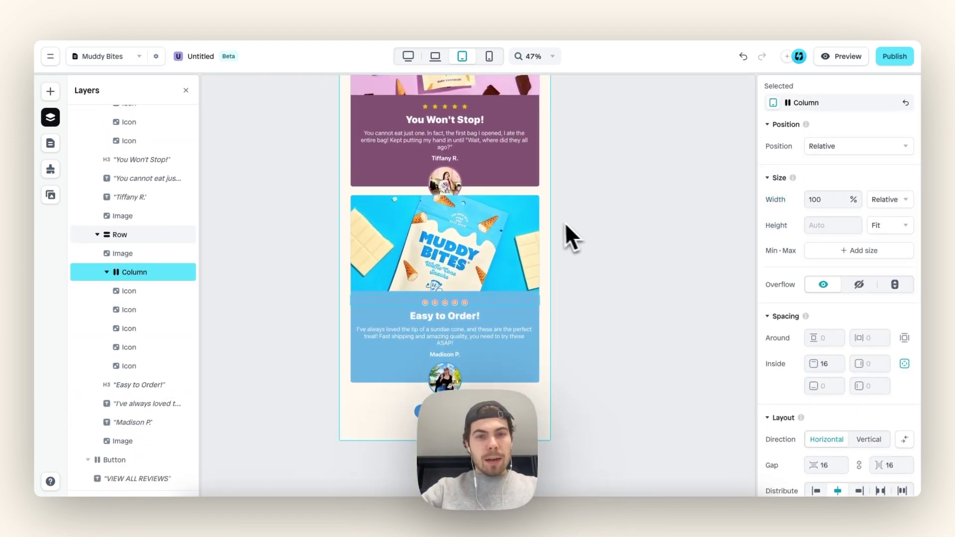
{"action": "left_click", "coordinate": [577, 214]}
{"action": "scroll", "coordinate": [503, 216], "scroll_direction": "up", "scroll_amount": 4}
{"action": "scroll", "coordinate": [496, 215], "scroll_direction": "up", "scroll_amount": 1}
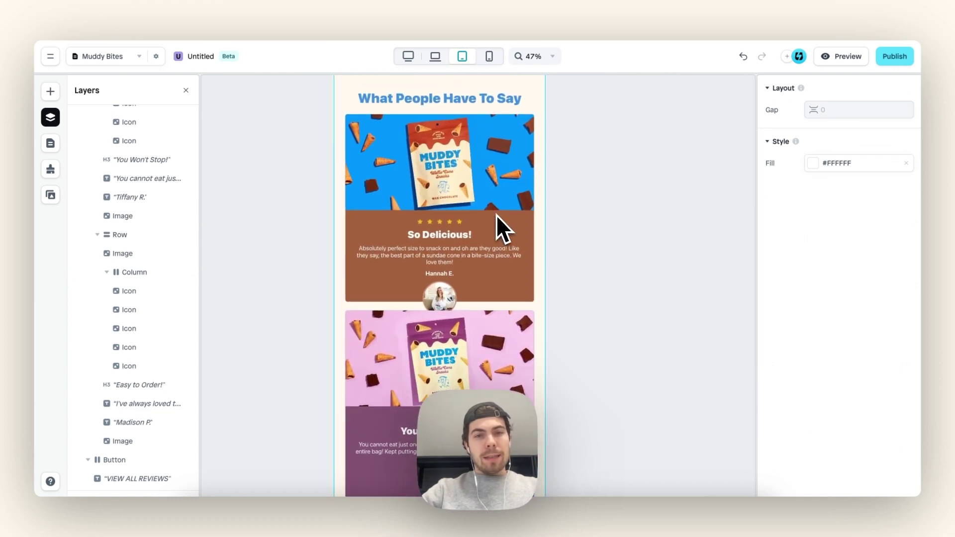
{"action": "scroll", "coordinate": [497, 215], "scroll_direction": "down", "scroll_amount": 2}
{"action": "scroll", "coordinate": [494, 184], "scroll_direction": "up", "scroll_amount": 1}
{"action": "scroll", "coordinate": [494, 182], "scroll_direction": "up", "scroll_amount": 1}
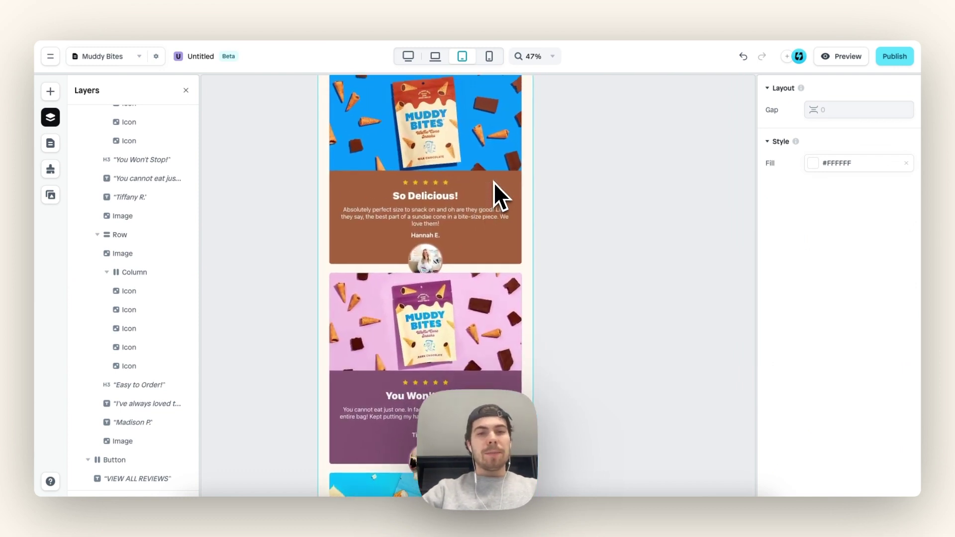
{"action": "scroll", "coordinate": [479, 180], "scroll_direction": "up", "scroll_amount": 1}
{"action": "scroll", "coordinate": [465, 211], "scroll_direction": "down", "scroll_amount": 5}
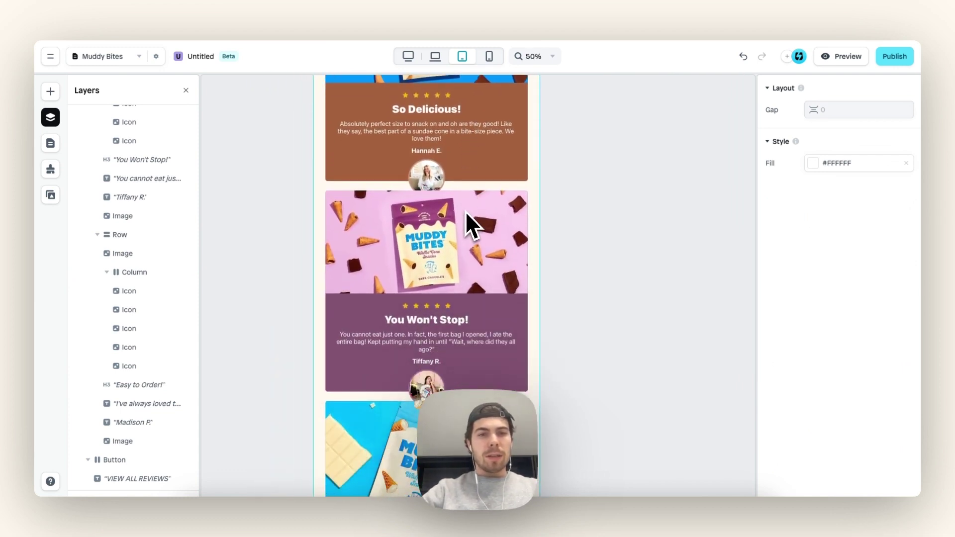
Add top outside spacing to the "You Won't Stop!" card's row in the tablet layout to separate it from the first card
{"action": "scroll", "coordinate": [493, 195], "scroll_direction": "up", "scroll_amount": 3}
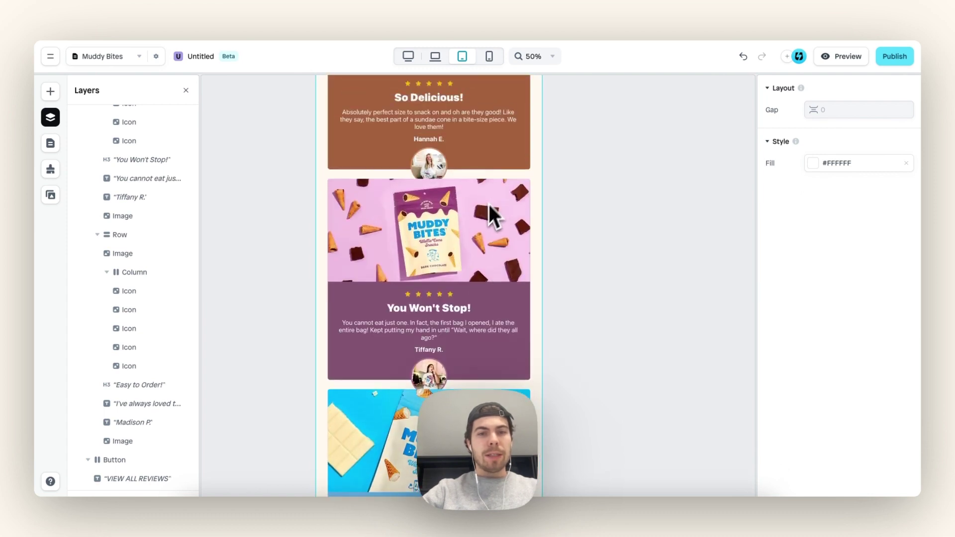
{"action": "left_click", "coordinate": [473, 225]}
{"action": "scroll", "coordinate": [473, 225], "scroll_direction": "up", "scroll_amount": 1}
{"action": "left_click", "coordinate": [447, 257]}
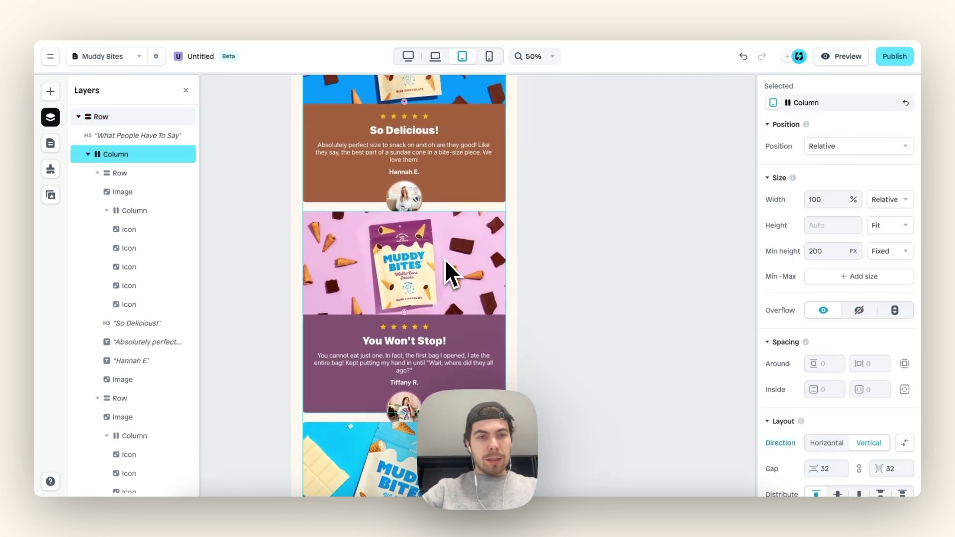
{"action": "left_click", "coordinate": [446, 260]}
{"action": "scroll", "coordinate": [811, 339], "scroll_direction": "down", "scroll_amount": 3}
{"action": "scroll", "coordinate": [811, 339], "scroll_direction": "down", "scroll_amount": 2}
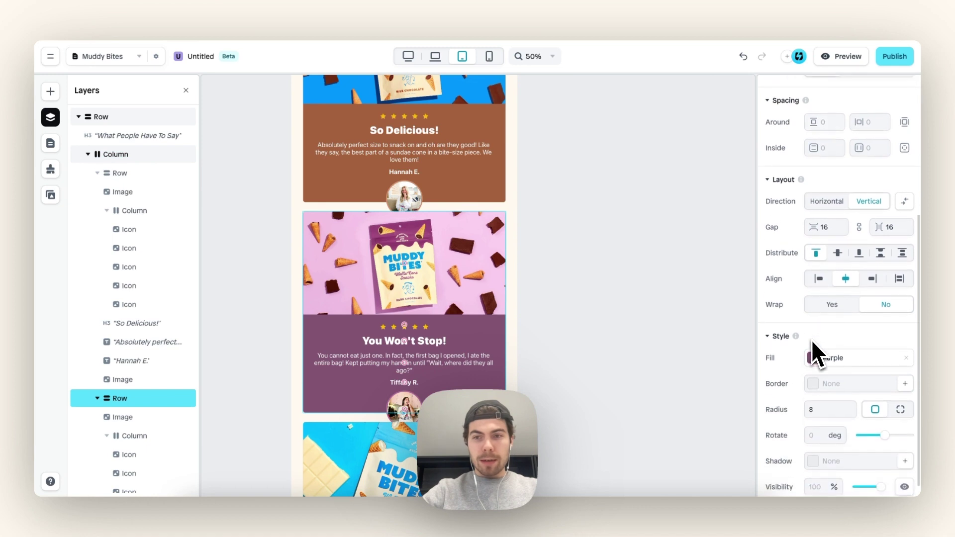
{"action": "scroll", "coordinate": [809, 298], "scroll_direction": "up", "scroll_amount": 3}
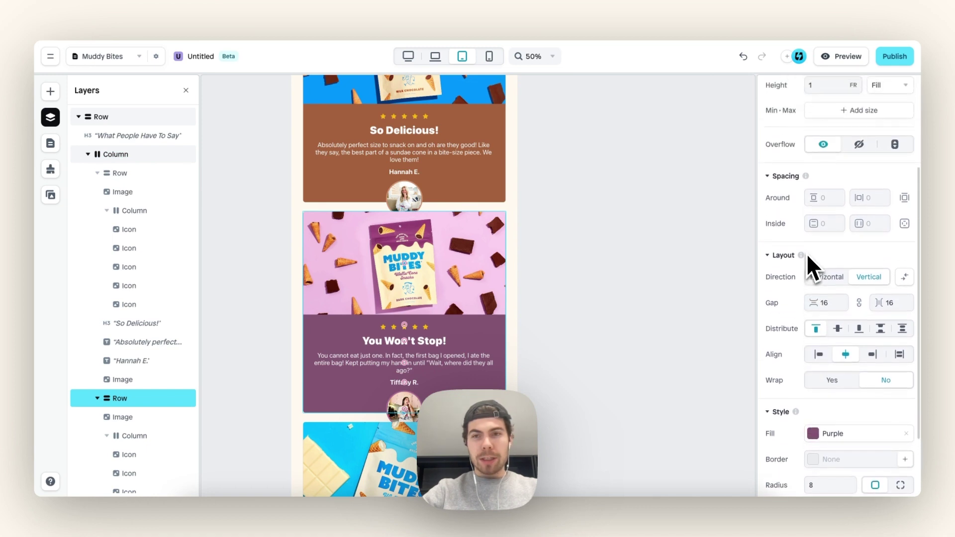
{"action": "left_click", "coordinate": [905, 205]}
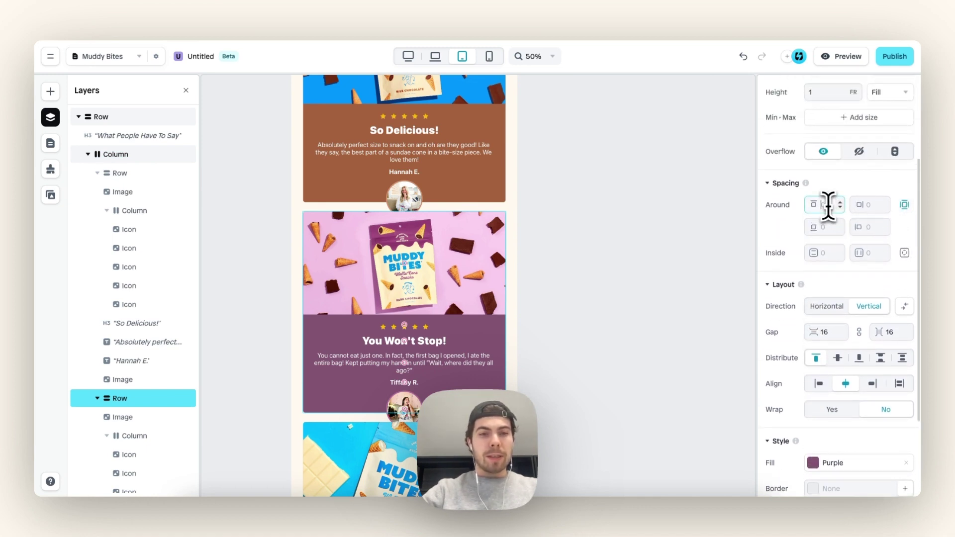
{"action": "type", "text": "2"}
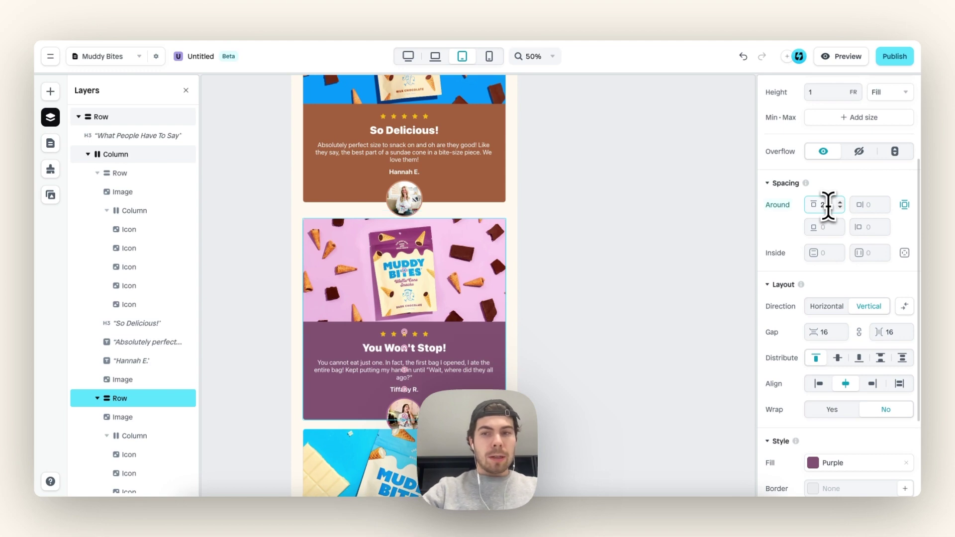
{"action": "key", "text": "BackSpace"}
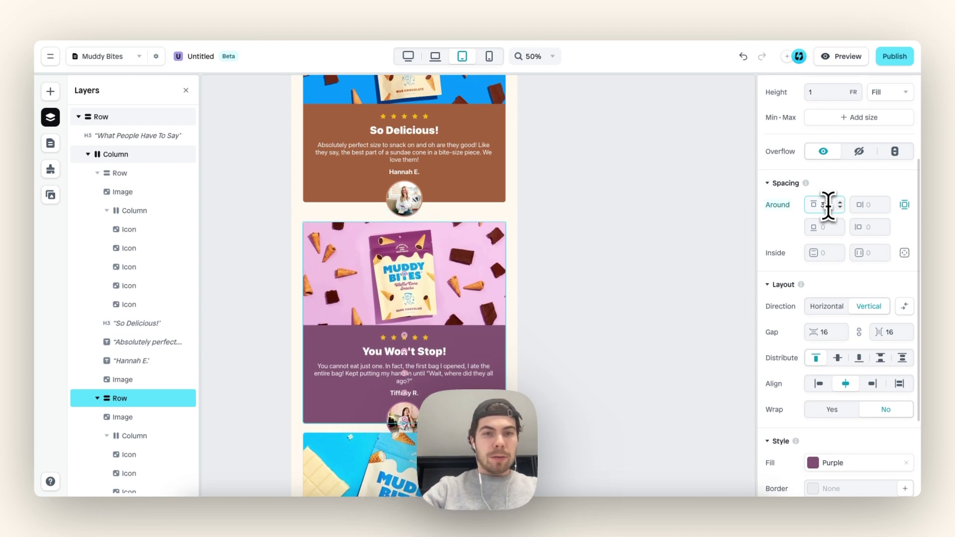
Add matching top outside spacing to the "Easy to Order!" card's row in the tablet layout
{"action": "scroll", "coordinate": [464, 281], "scroll_direction": "down", "scroll_amount": 5}
{"action": "left_click", "coordinate": [462, 283]}
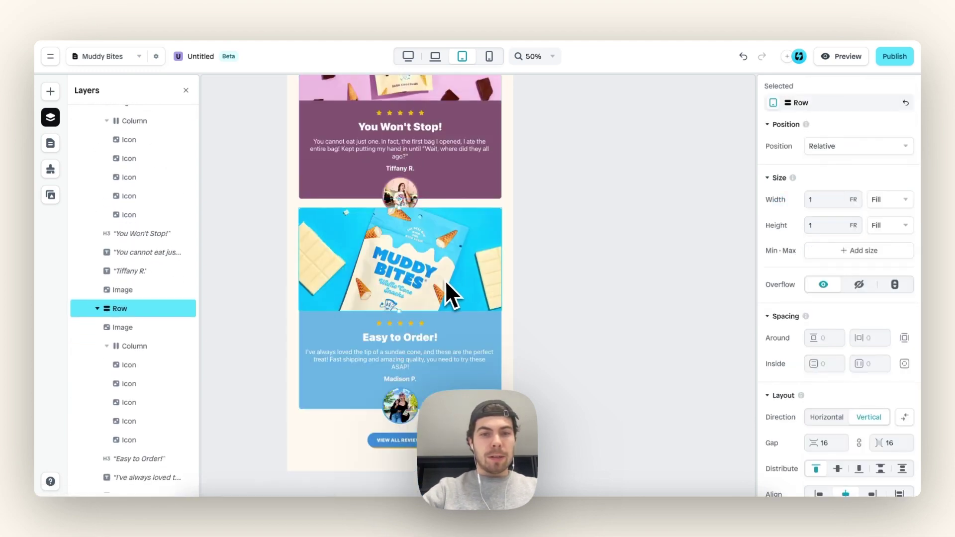
{"action": "left_click", "coordinate": [446, 280]}
{"action": "scroll", "coordinate": [845, 300], "scroll_direction": "down", "scroll_amount": 3}
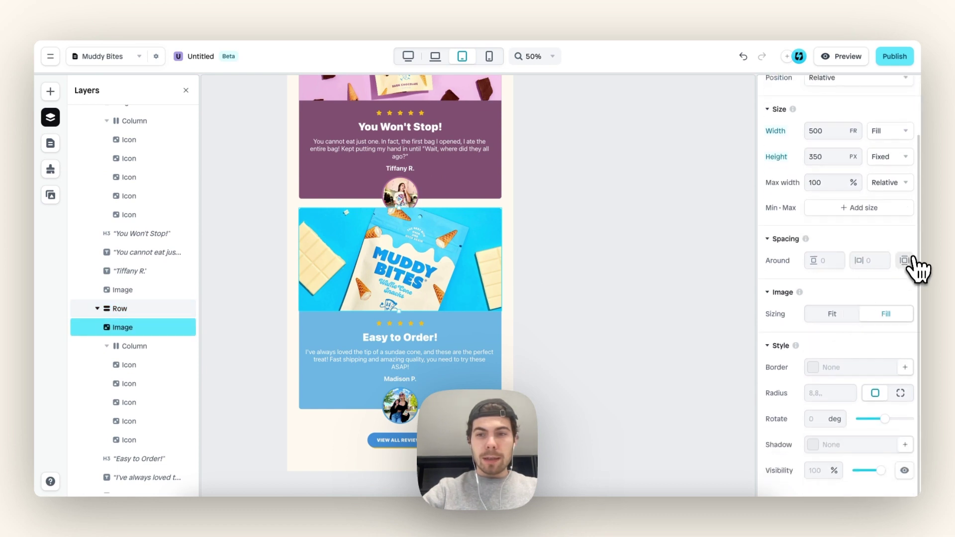
{"action": "left_click", "coordinate": [904, 260]}
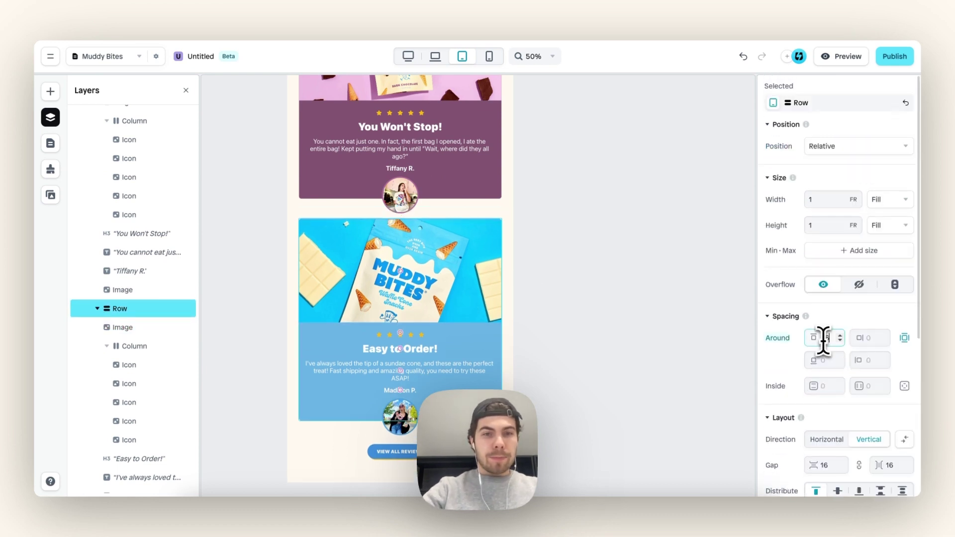
{"action": "left_click", "coordinate": [634, 339]}
Increase the text size of the "VIEW ALL REVIEWS" button label in the tablet layout
{"action": "scroll", "coordinate": [634, 339], "scroll_direction": "down", "scroll_amount": 1}
{"action": "scroll", "coordinate": [417, 397], "scroll_direction": "up", "scroll_amount": 5}
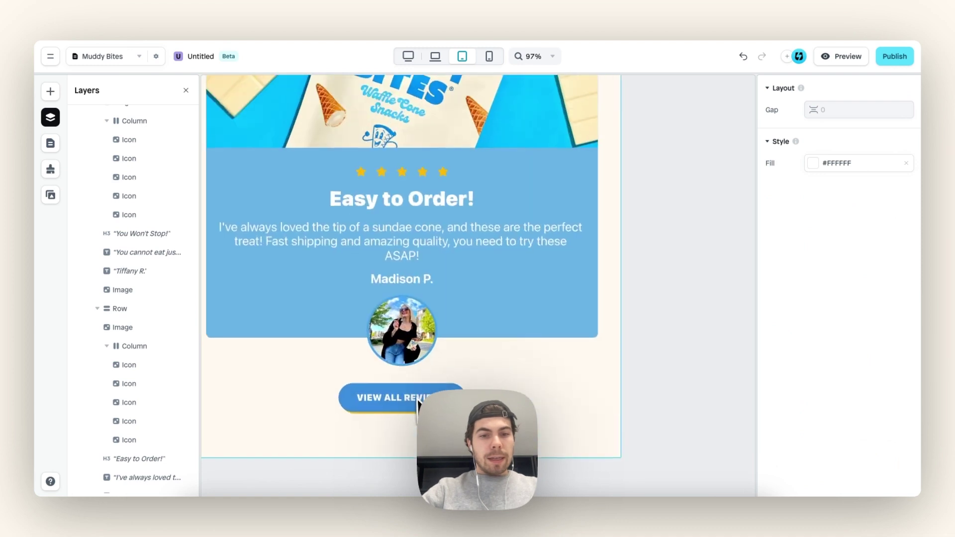
{"action": "scroll", "coordinate": [431, 382], "scroll_direction": "down", "scroll_amount": 1}
{"action": "left_click", "coordinate": [433, 384]}
{"action": "left_click", "coordinate": [434, 384]}
{"action": "double_click", "coordinate": [434, 384]}
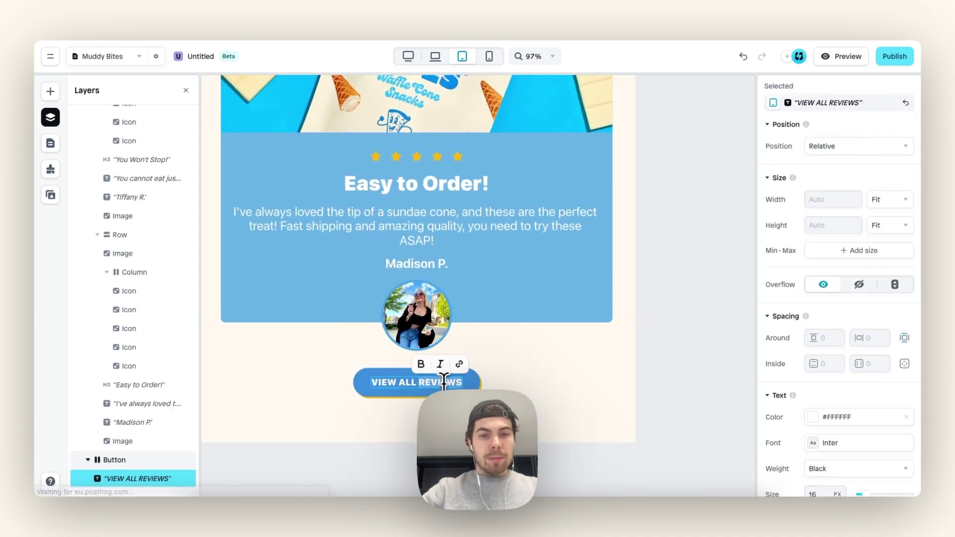
{"action": "scroll", "coordinate": [897, 345], "scroll_direction": "down", "scroll_amount": 4}
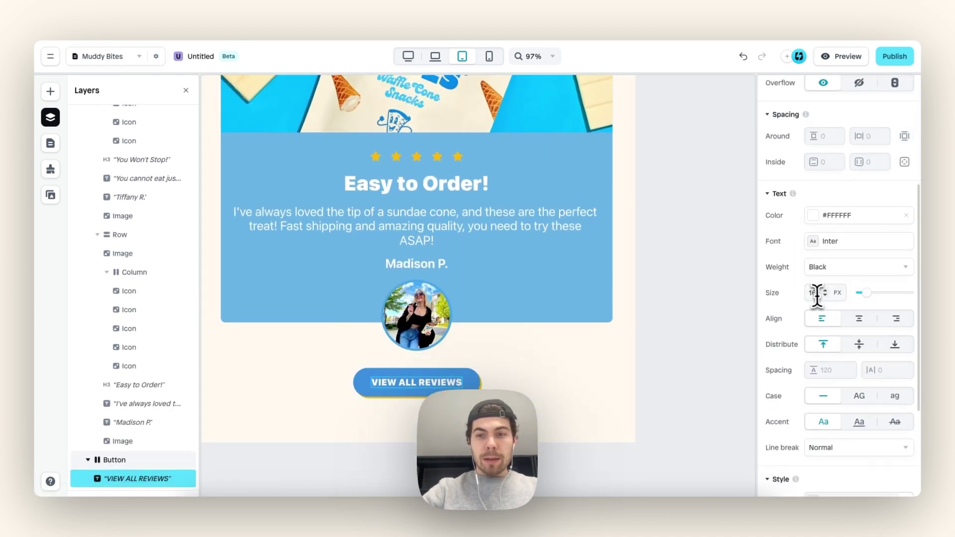
{"action": "left_click", "coordinate": [687, 373]}
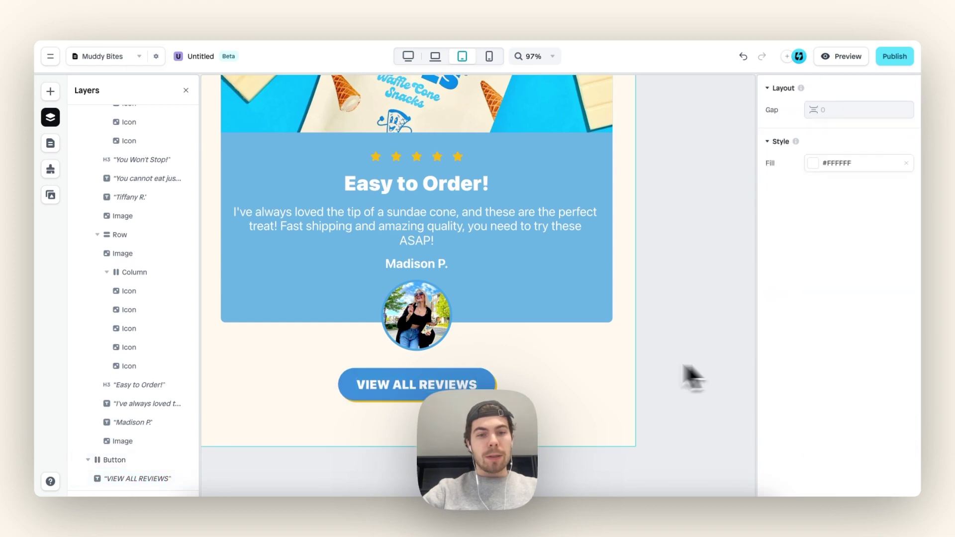
Examine the whole tablet layout for even spacing between the heading, the stacked review cards and the button
{"action": "scroll", "coordinate": [562, 351], "scroll_direction": "down", "scroll_amount": 5}
{"action": "scroll", "coordinate": [561, 351], "scroll_direction": "up", "scroll_amount": 10}
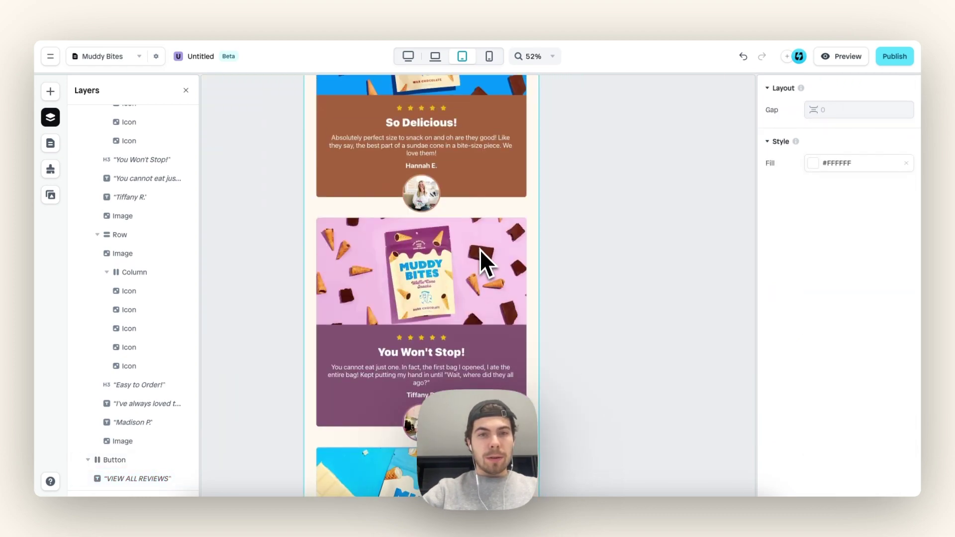
{"action": "scroll", "coordinate": [480, 246], "scroll_direction": "down", "scroll_amount": 3}
{"action": "scroll", "coordinate": [479, 247], "scroll_direction": "up", "scroll_amount": 1}
{"action": "scroll", "coordinate": [480, 246], "scroll_direction": "down", "scroll_amount": 2}
{"action": "scroll", "coordinate": [479, 246], "scroll_direction": "up", "scroll_amount": 3}
{"action": "scroll", "coordinate": [480, 246], "scroll_direction": "up", "scroll_amount": 4}
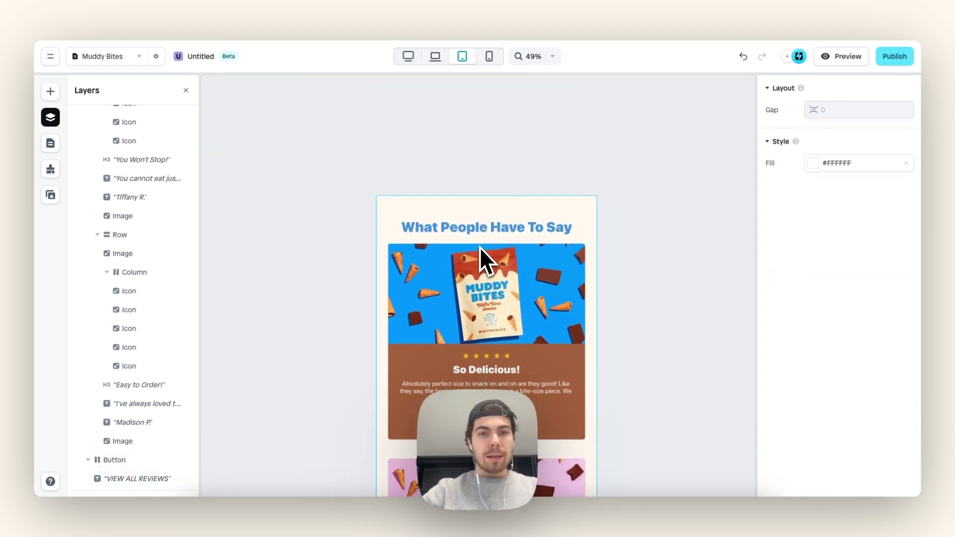
{"action": "scroll", "coordinate": [480, 247], "scroll_direction": "down", "scroll_amount": 2}
{"action": "scroll", "coordinate": [480, 246], "scroll_direction": "down", "scroll_amount": 2}
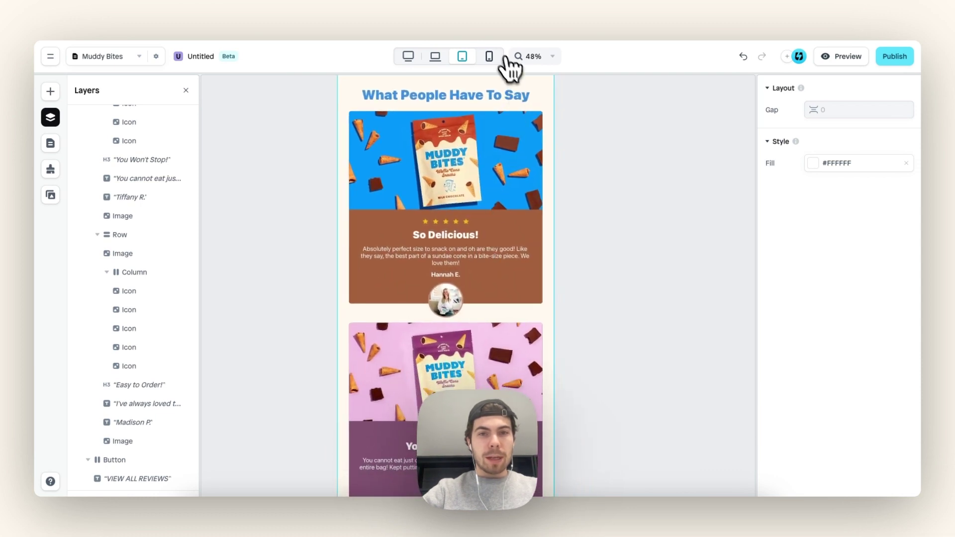
Switch to the mobile layout and center-align the "What People Have To Say" heading
{"action": "left_click", "coordinate": [489, 57]}
{"action": "scroll", "coordinate": [516, 254], "scroll_direction": "down", "scroll_amount": 2}
{"action": "scroll", "coordinate": [505, 216], "scroll_direction": "up", "scroll_amount": 2}
{"action": "left_click", "coordinate": [452, 100]}
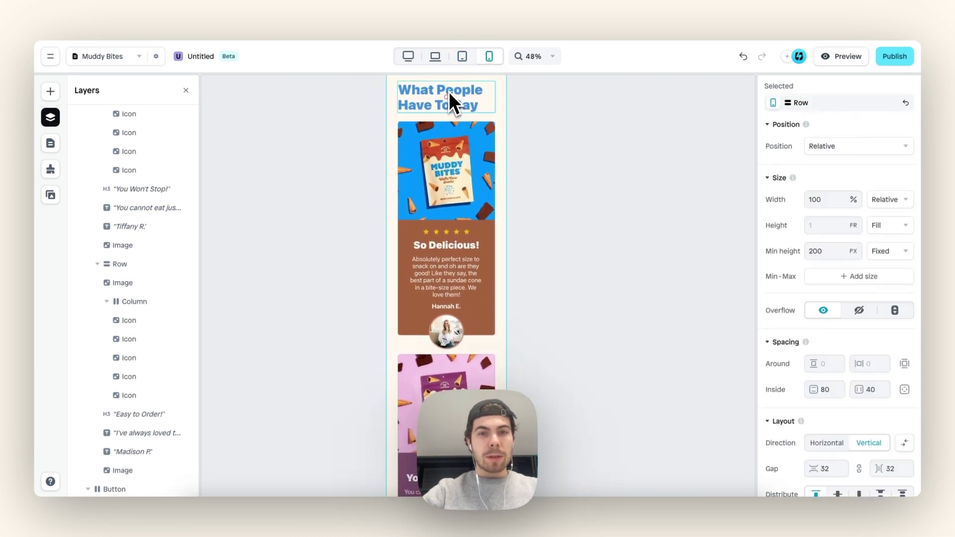
{"action": "scroll", "coordinate": [452, 102], "scroll_direction": "up", "scroll_amount": 3}
{"action": "scroll", "coordinate": [830, 427], "scroll_direction": "down", "scroll_amount": 4}
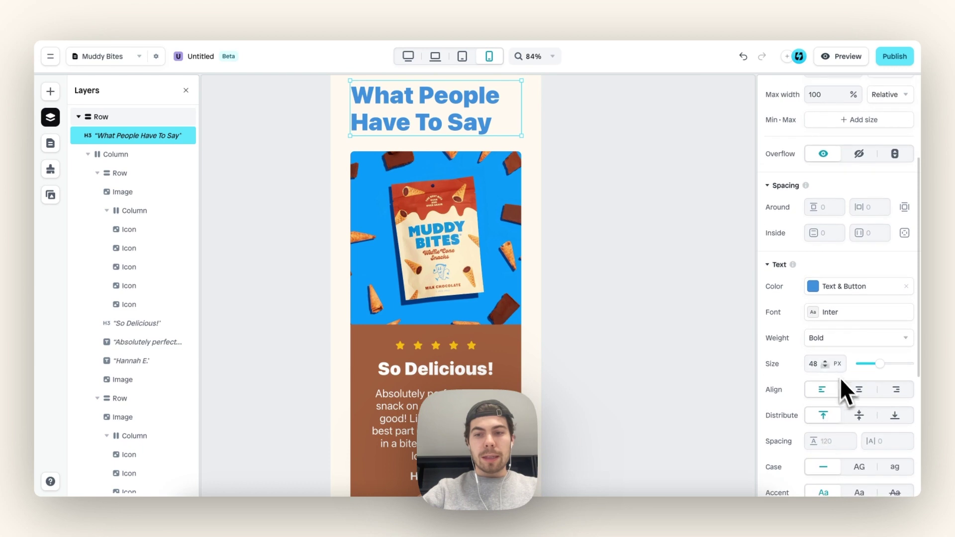
{"action": "left_click", "coordinate": [857, 393]}
Set the height of the "So Delicious!" card's product image to 250 px in the mobile layout
{"action": "scroll", "coordinate": [523, 286], "scroll_direction": "down", "scroll_amount": 3}
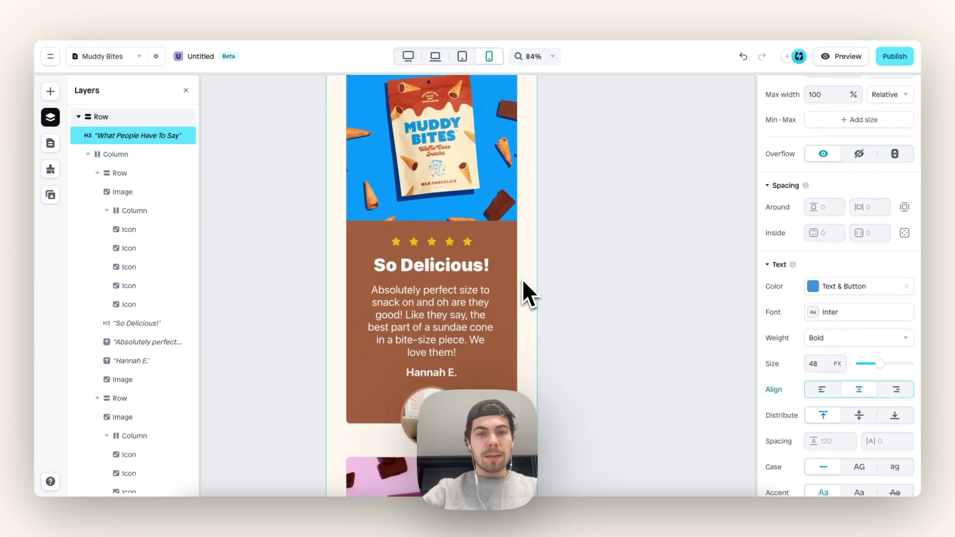
{"action": "left_click", "coordinate": [468, 170]}
{"action": "left_click", "coordinate": [468, 168]}
{"action": "scroll", "coordinate": [473, 156], "scroll_direction": "up", "scroll_amount": 2}
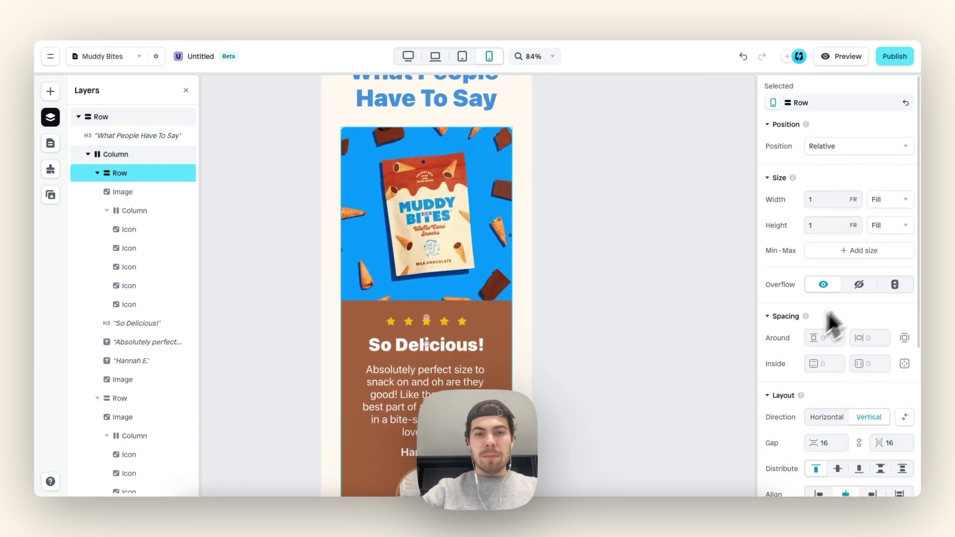
{"action": "left_click", "coordinate": [498, 231]}
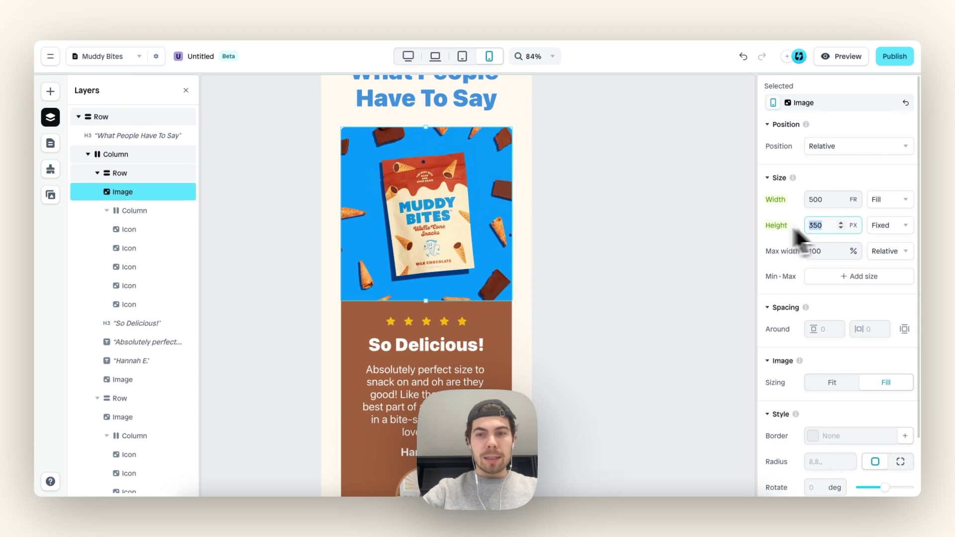
{"action": "type", "text": "200"}
Set the height of the "You Won't Stop!" card's product image to 250 px in the mobile layout
{"action": "scroll", "coordinate": [454, 252], "scroll_direction": "down", "scroll_amount": 5}
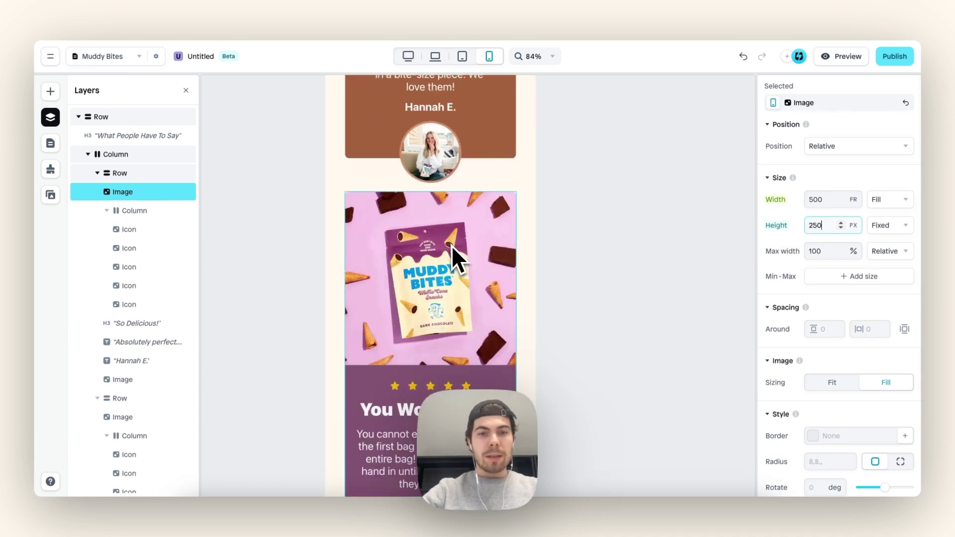
{"action": "left_click", "coordinate": [460, 294]}
{"action": "left_click", "coordinate": [460, 293]}
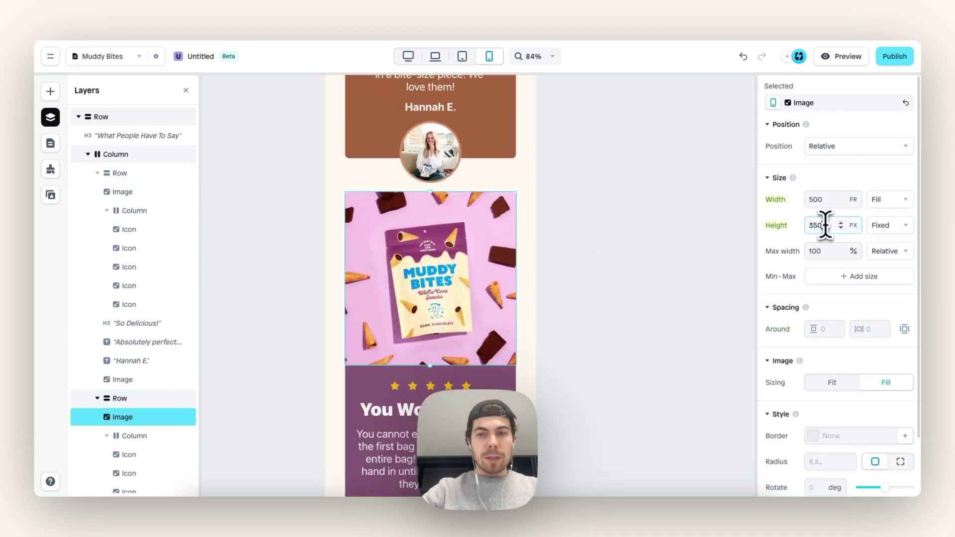
{"action": "key", "text": "BackSpace"}
{"action": "key", "text": "BackSpace"}
{"action": "key", "text": "BackSpace"}
{"action": "type", "text": "250"}
Set the "Easy to Order!" card's product image height to 250 px on mobile and clear its top outside spacing
{"action": "scroll", "coordinate": [401, 332], "scroll_direction": "down", "scroll_amount": 4}
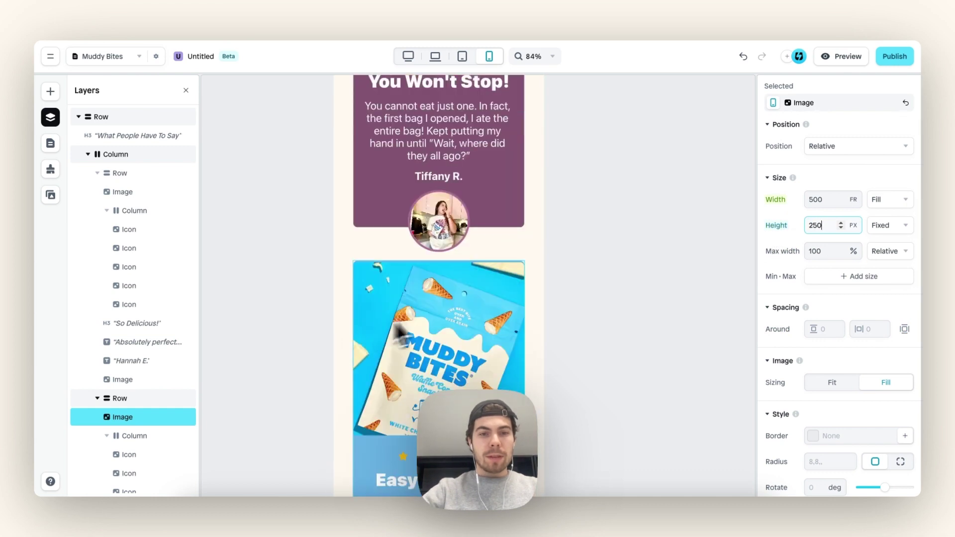
{"action": "left_click", "coordinate": [436, 330]}
{"action": "left_click", "coordinate": [436, 331]}
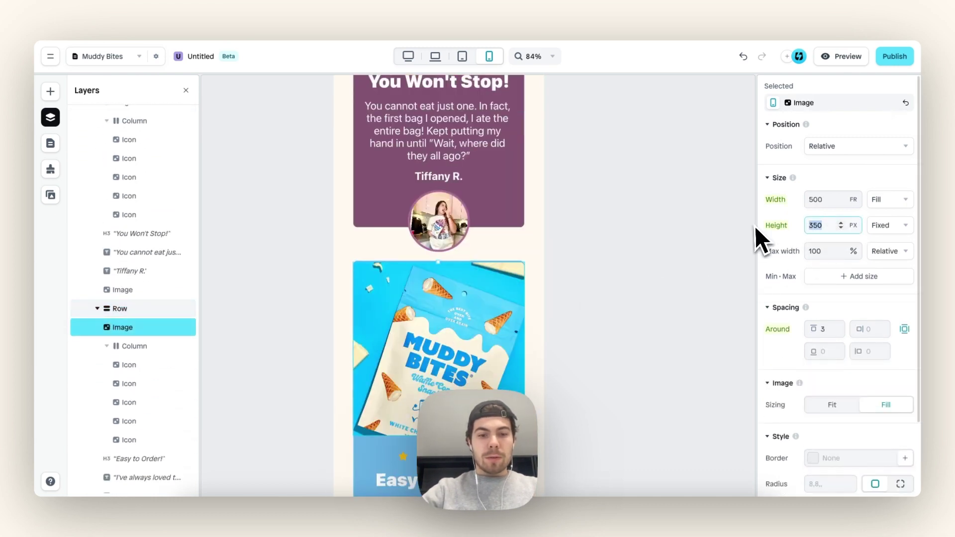
{"action": "type", "text": "250"}
{"action": "left_click", "coordinate": [823, 334]}
{"action": "key", "text": "BackSpace"}
Examine the mobile layout from the reviews button up to the heading for consistent image heights and card spacing
{"action": "scroll", "coordinate": [516, 299], "scroll_direction": "down", "scroll_amount": 3}
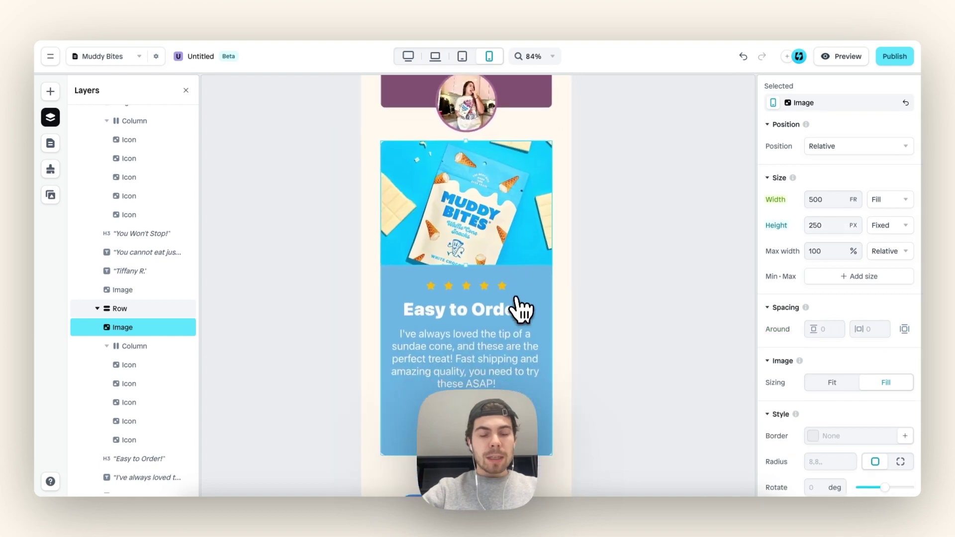
{"action": "scroll", "coordinate": [511, 309], "scroll_direction": "down", "scroll_amount": 3}
{"action": "scroll", "coordinate": [511, 313], "scroll_direction": "down", "scroll_amount": 2}
{"action": "left_click", "coordinate": [511, 348]}
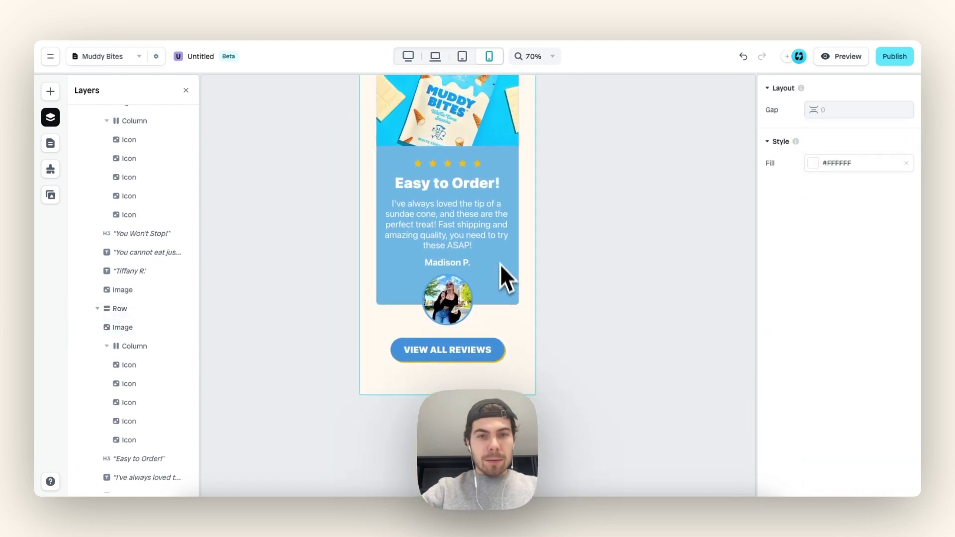
{"action": "scroll", "coordinate": [500, 264], "scroll_direction": "down", "scroll_amount": 2}
{"action": "scroll", "coordinate": [500, 255], "scroll_direction": "up", "scroll_amount": 10}
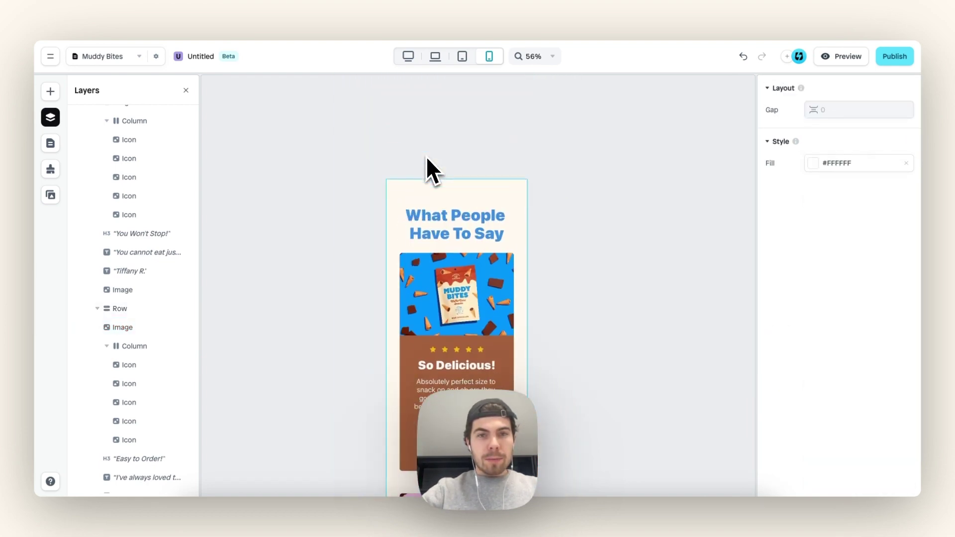
{"action": "scroll", "coordinate": [433, 199], "scroll_direction": "down", "scroll_amount": 3}
{"action": "scroll", "coordinate": [439, 217], "scroll_direction": "up", "scroll_amount": 3}
Return to the desktop layout, open the page preview and check the section at desktop and laptop widths
{"action": "left_click", "coordinate": [408, 57]}
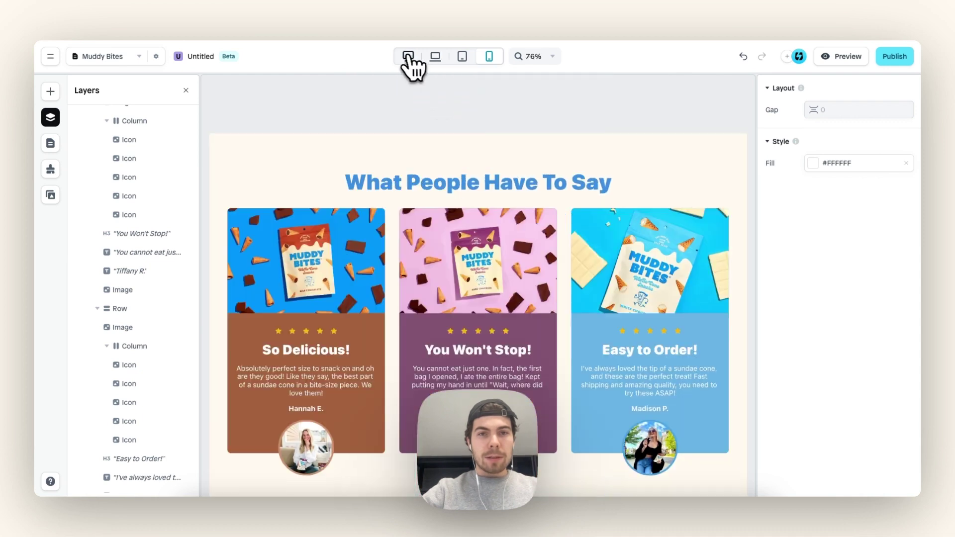
{"action": "left_click", "coordinate": [853, 59]}
{"action": "scroll", "coordinate": [616, 290], "scroll_direction": "down", "scroll_amount": 4}
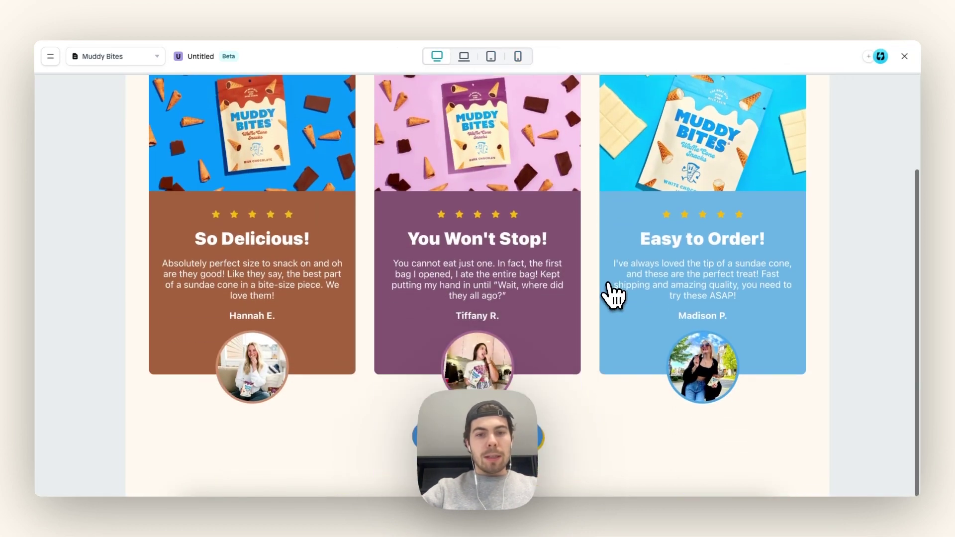
{"action": "scroll", "coordinate": [602, 286], "scroll_direction": "up", "scroll_amount": 2}
{"action": "left_click", "coordinate": [464, 56]}
{"action": "scroll", "coordinate": [530, 214], "scroll_direction": "down", "scroll_amount": 1}
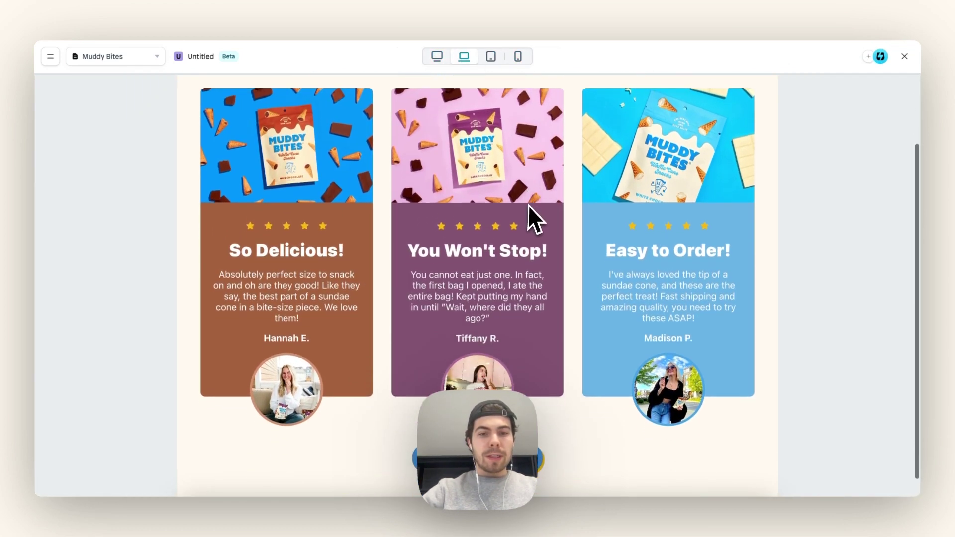
{"action": "scroll", "coordinate": [529, 207], "scroll_direction": "up", "scroll_amount": 1}
Check the previewed section at tablet and mobile widths, from the heading down to the reviews button
{"action": "left_click", "coordinate": [491, 56]}
{"action": "scroll", "coordinate": [496, 288], "scroll_direction": "down", "scroll_amount": 5}
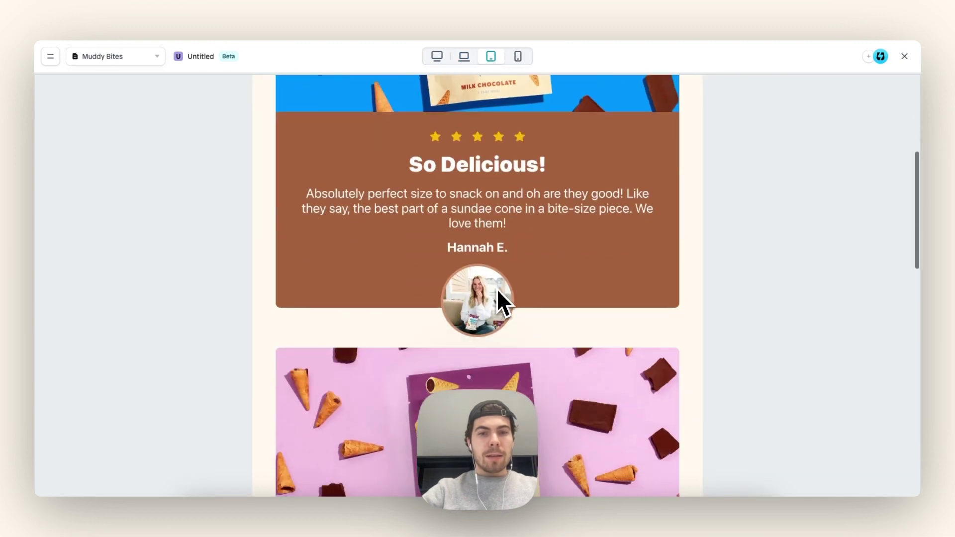
{"action": "scroll", "coordinate": [496, 289], "scroll_direction": "down", "scroll_amount": 5}
{"action": "scroll", "coordinate": [496, 287], "scroll_direction": "up", "scroll_amount": 10}
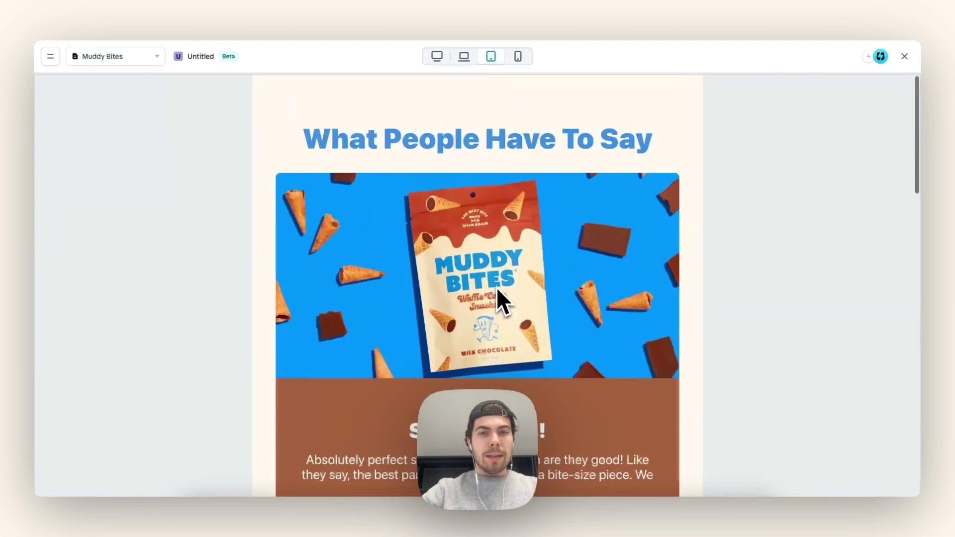
{"action": "left_click", "coordinate": [518, 56]}
{"action": "scroll", "coordinate": [542, 264], "scroll_direction": "down", "scroll_amount": 8}
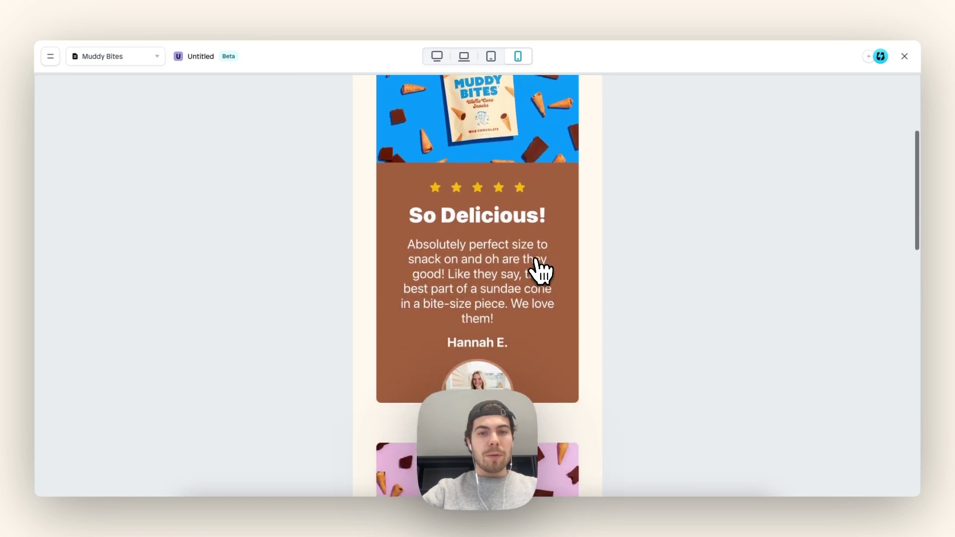
{"action": "scroll", "coordinate": [540, 270], "scroll_direction": "down", "scroll_amount": 8}
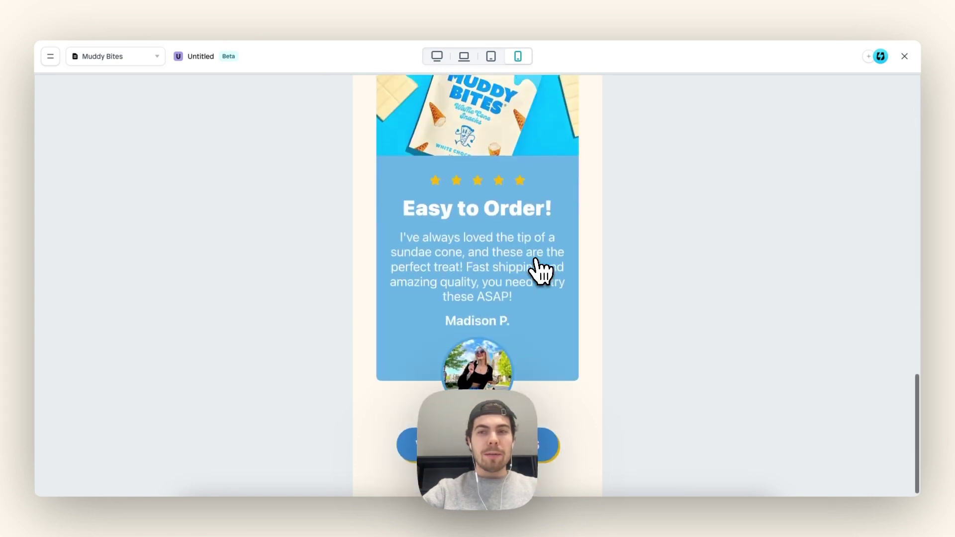
{"action": "scroll", "coordinate": [547, 263], "scroll_direction": "up", "scroll_amount": 15}
Close the preview and return the editor to the desktop layout
{"action": "left_click", "coordinate": [904, 56]}
{"action": "scroll", "coordinate": [363, 168], "scroll_direction": "down", "scroll_amount": 1}
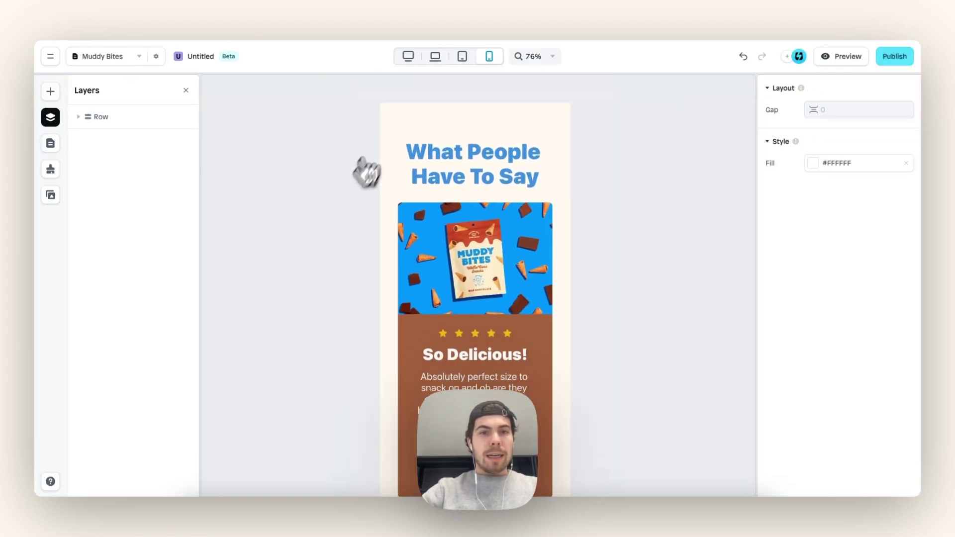
{"action": "left_click", "coordinate": [411, 56]}
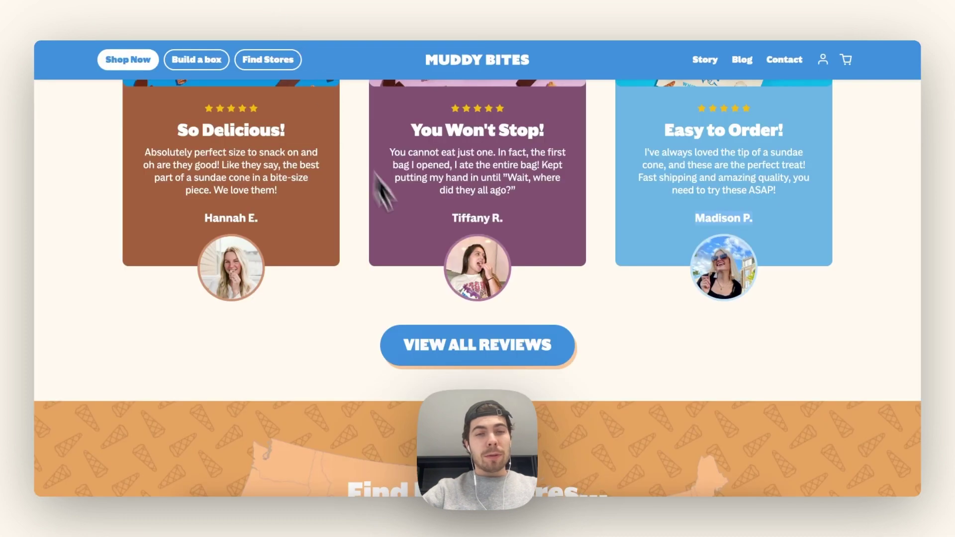
Examine the review section on the original Muddy Bites website for comparison with the recreated version
{"action": "scroll", "coordinate": [420, 253], "scroll_direction": "up", "scroll_amount": 4}
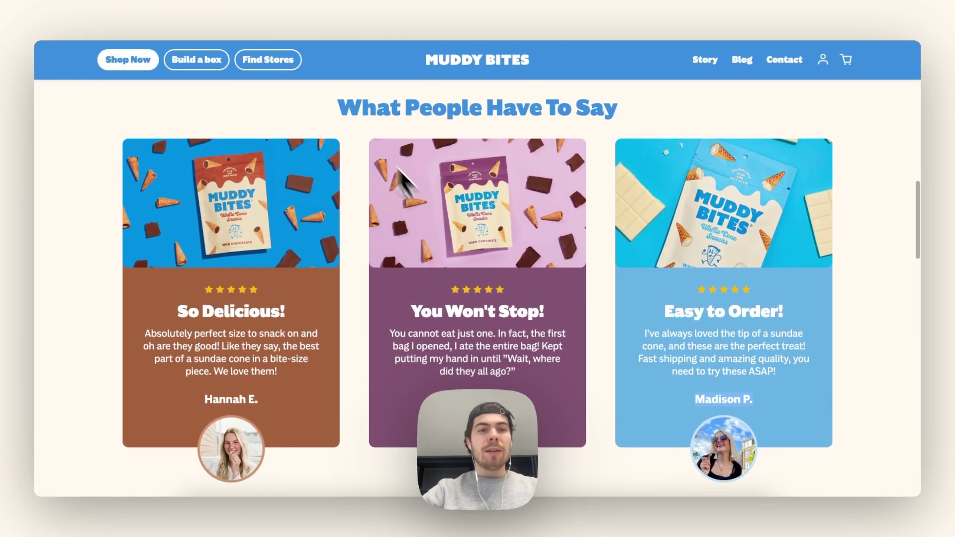
{"action": "scroll", "coordinate": [404, 257], "scroll_direction": "down", "scroll_amount": 2}
{"action": "scroll", "coordinate": [404, 257], "scroll_direction": "up", "scroll_amount": 3}
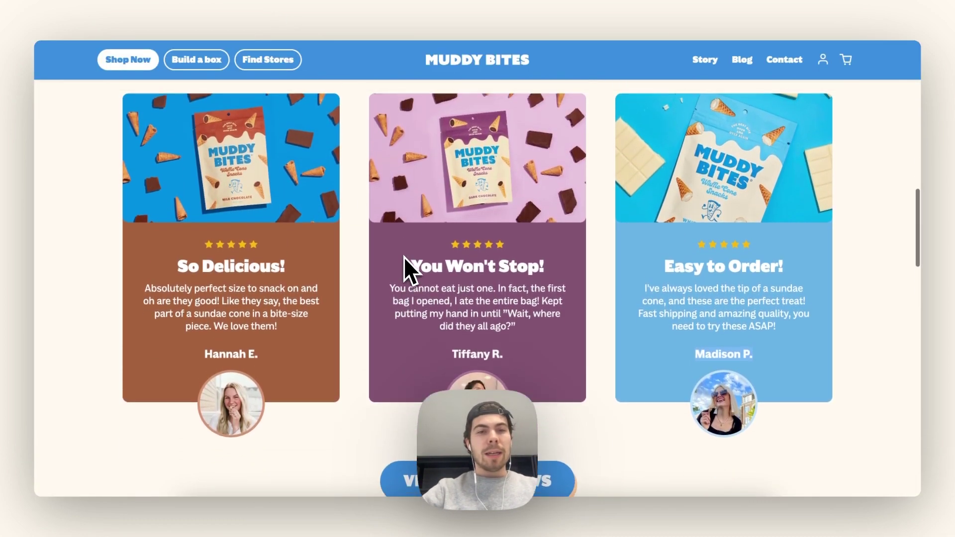